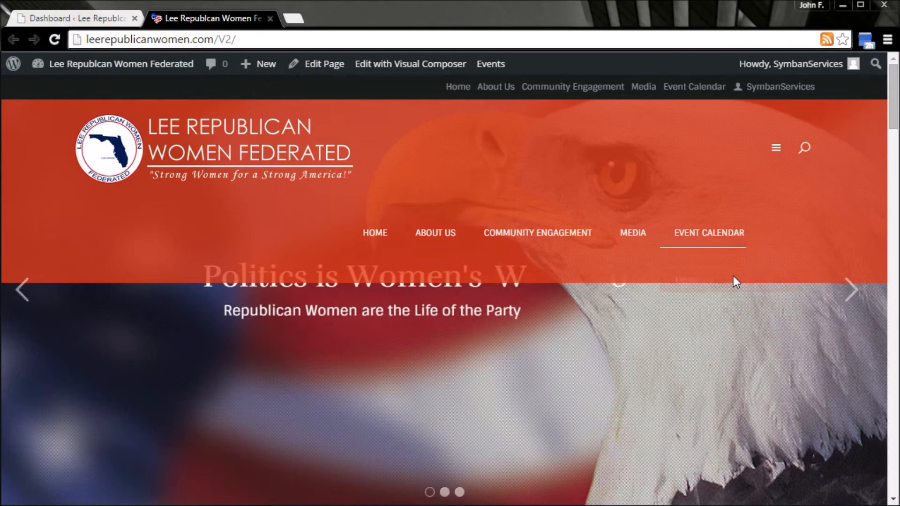
# Step: Examine the homepage of the live site, viewing each of the header slider's three slides
pyautogui.moveTo(734, 281)
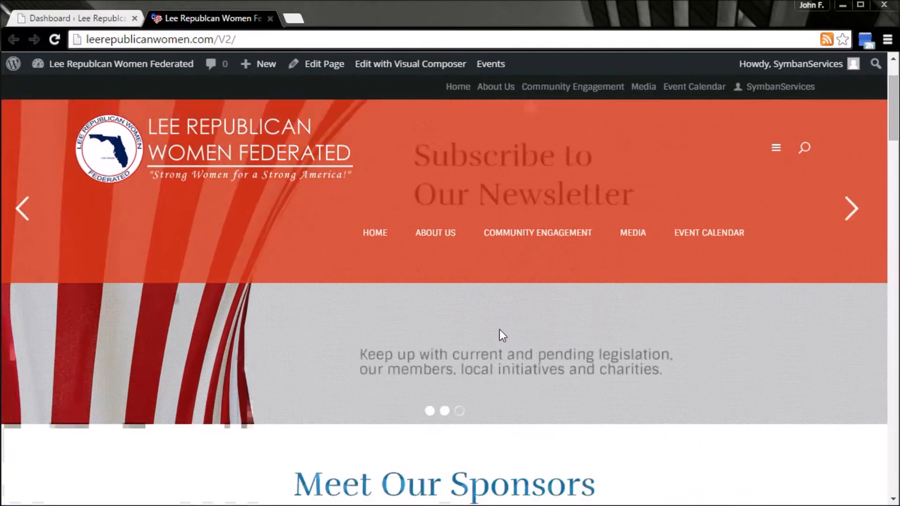
pyautogui.scroll(-3, 500, 330)
pyautogui.scroll(1, 499, 330)
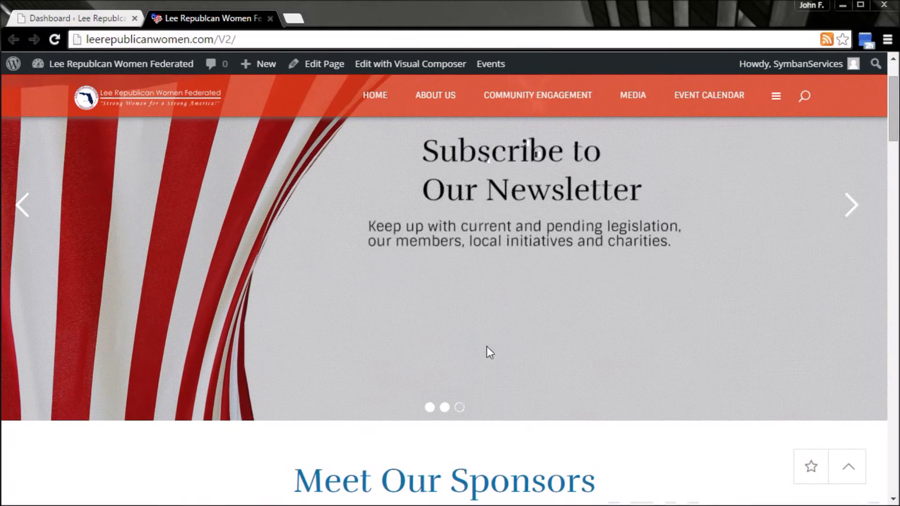
pyautogui.scroll(1, 418, 320)
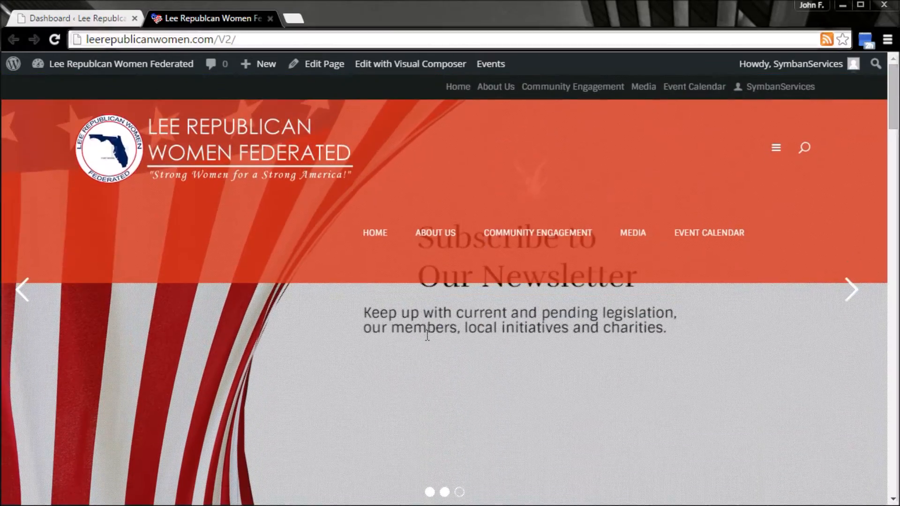
pyautogui.scroll(-3, 513, 314)
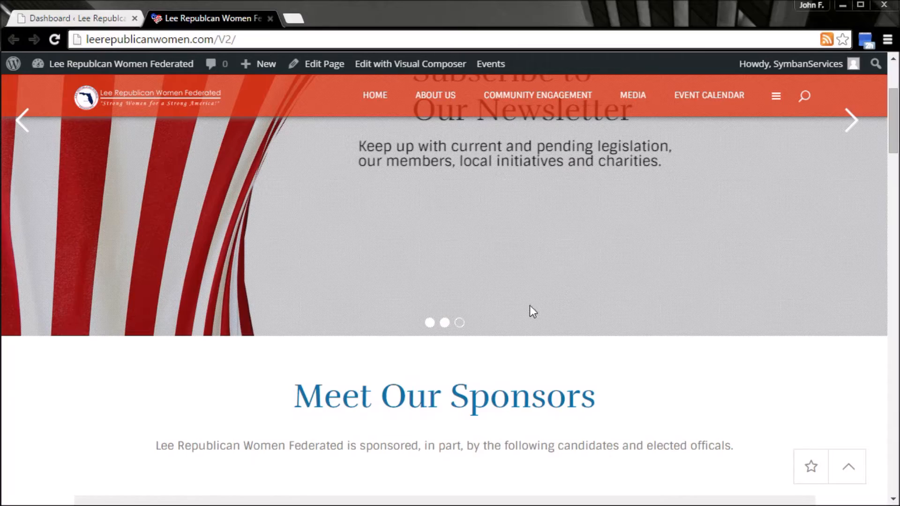
pyautogui.click(458, 323)
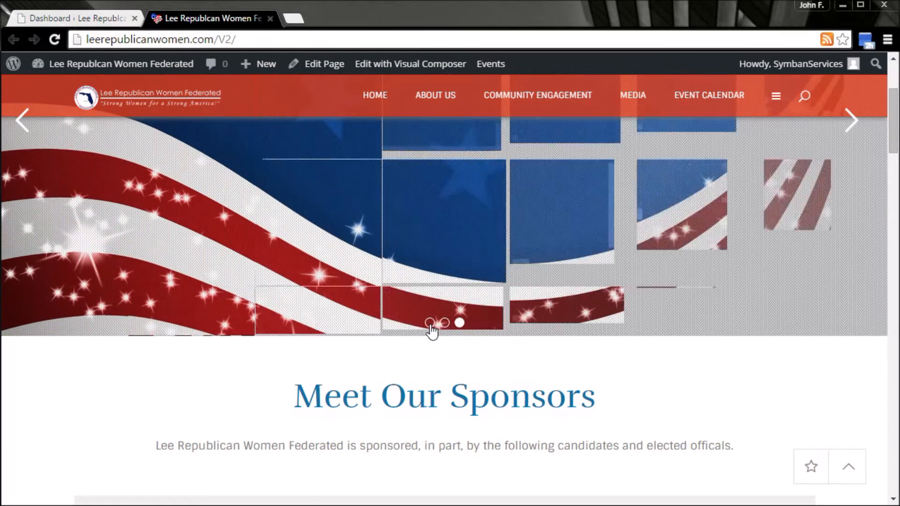
pyautogui.click(430, 323)
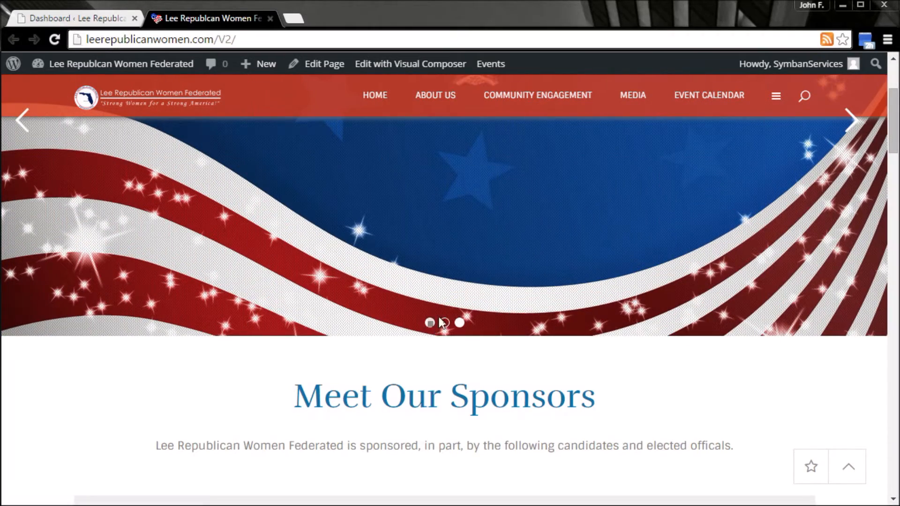
pyautogui.scroll(2, 448, 300)
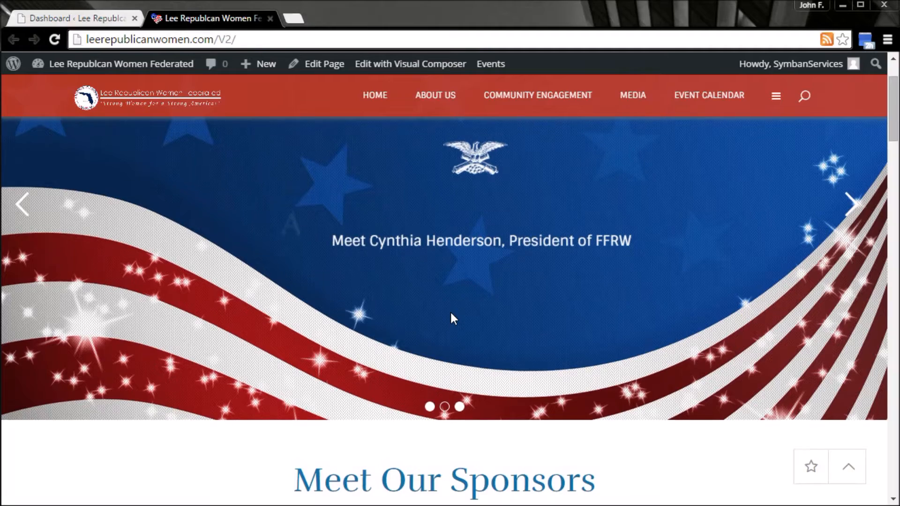
pyautogui.click(430, 407)
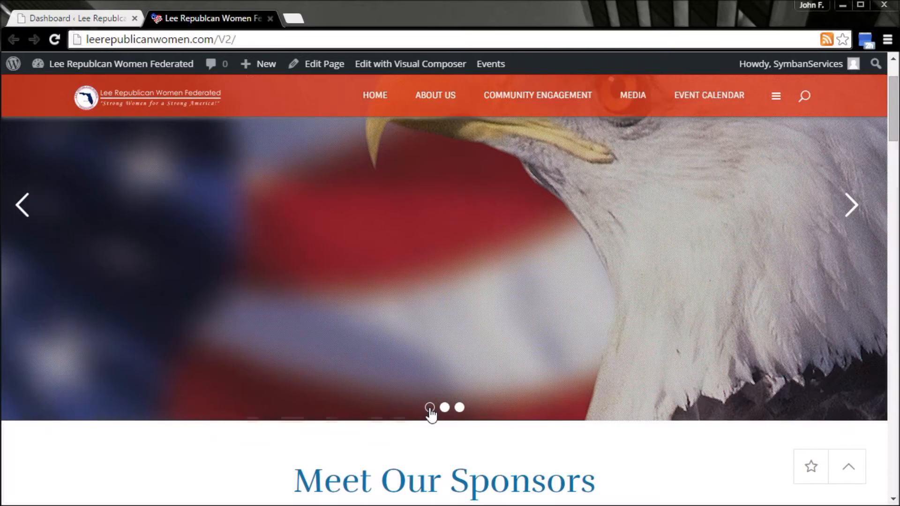
pyautogui.scroll(2, 426, 403)
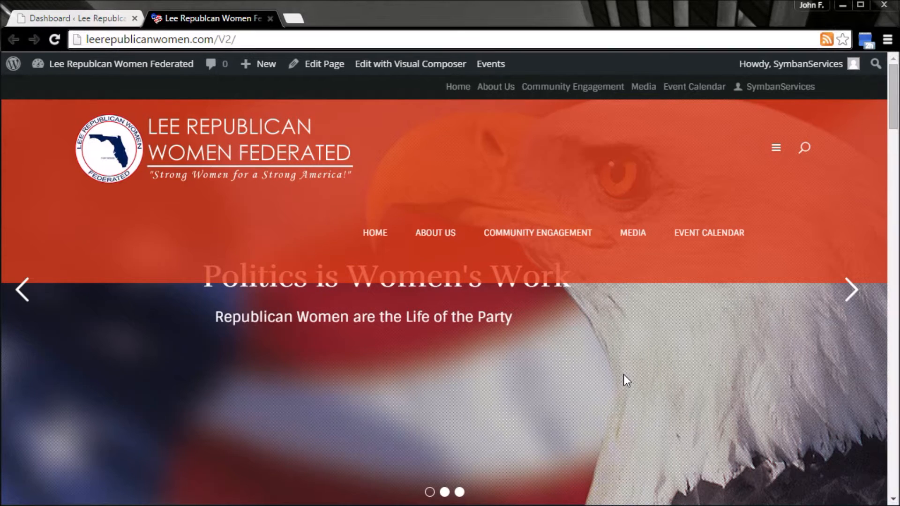
# Step: Close the live site page and open the Revolution Slider overview in the WordPress admin
pyautogui.click(271, 18)
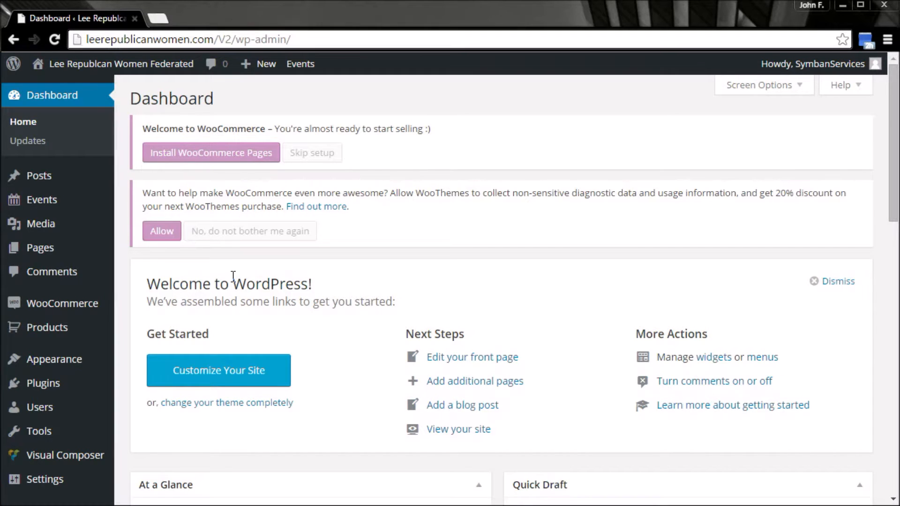
pyautogui.scroll(-3, 83, 281)
pyautogui.moveTo(82, 283)
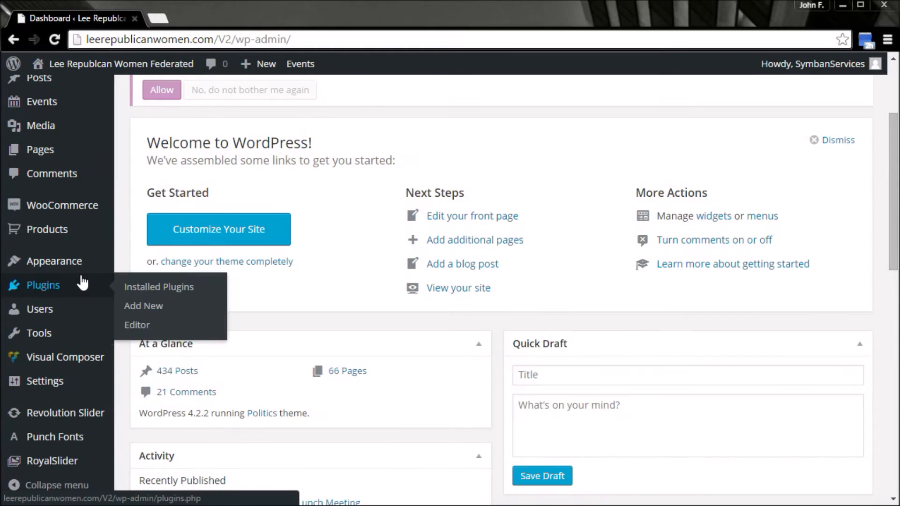
pyautogui.scroll(-2, 82, 282)
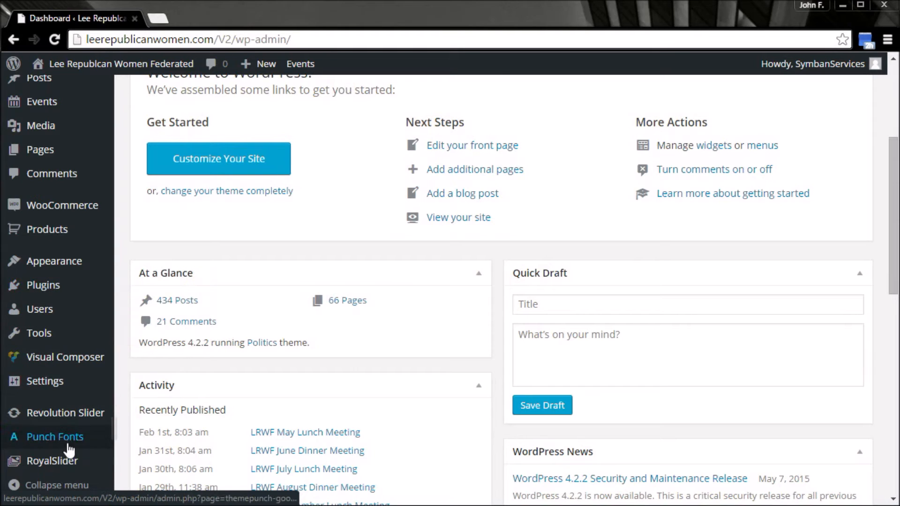
pyautogui.click(70, 463)
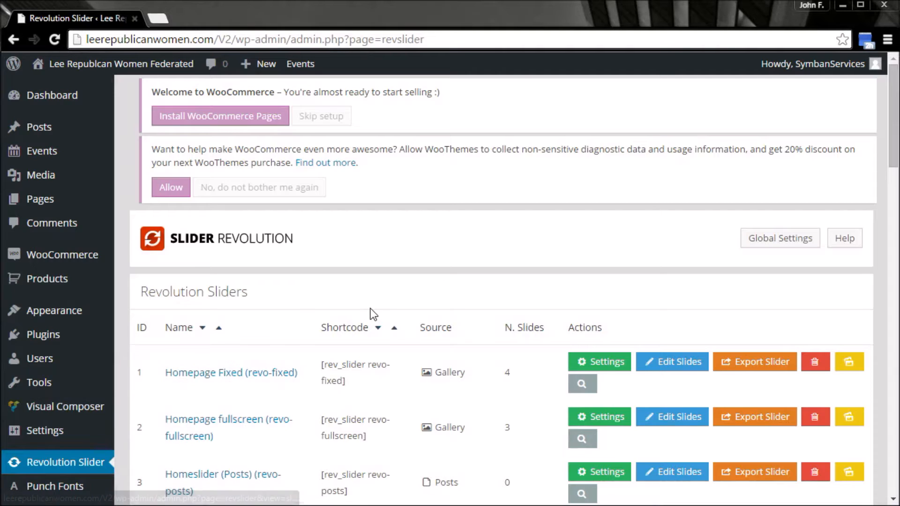
# Step: Open the slides of the Homepage fullscreen slider and move Slide 3 ahead of Slide 2
pyautogui.scroll(-3, 371, 310)
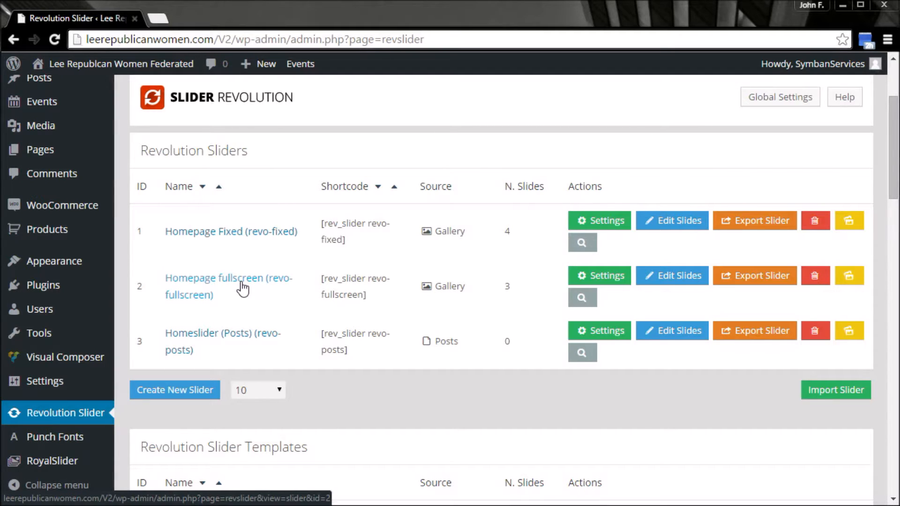
pyautogui.click(663, 281)
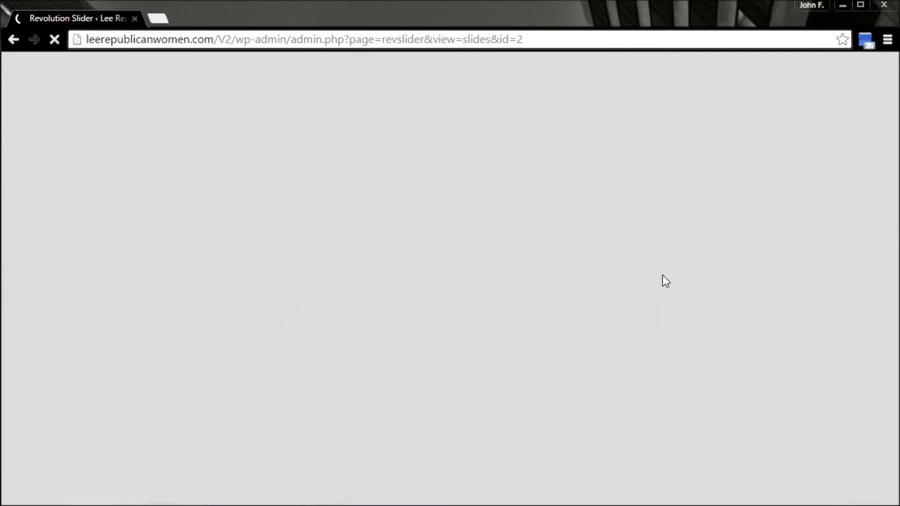
pyautogui.scroll(-3, 675, 281)
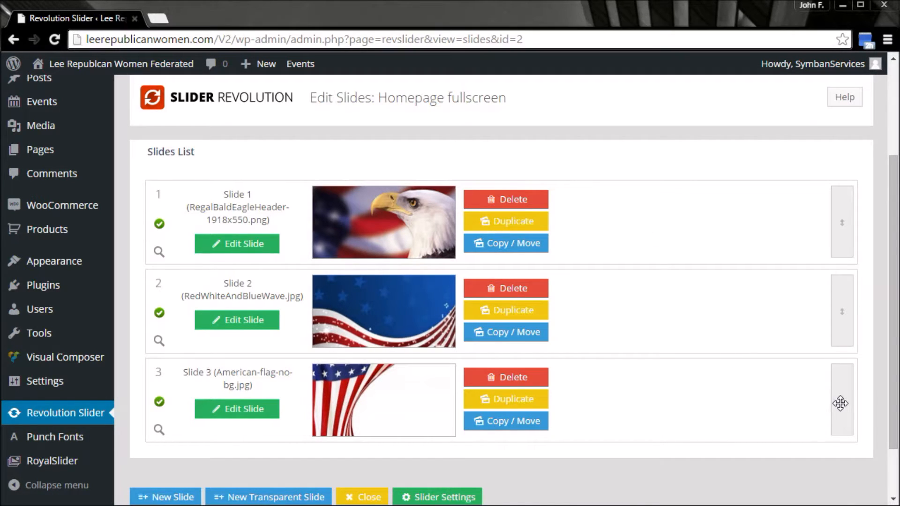
pyautogui.moveTo(841, 403)
pyautogui.mouseDown()
pyautogui.moveTo(837, 327)
pyautogui.moveTo(842, 412)
pyautogui.mouseUp()
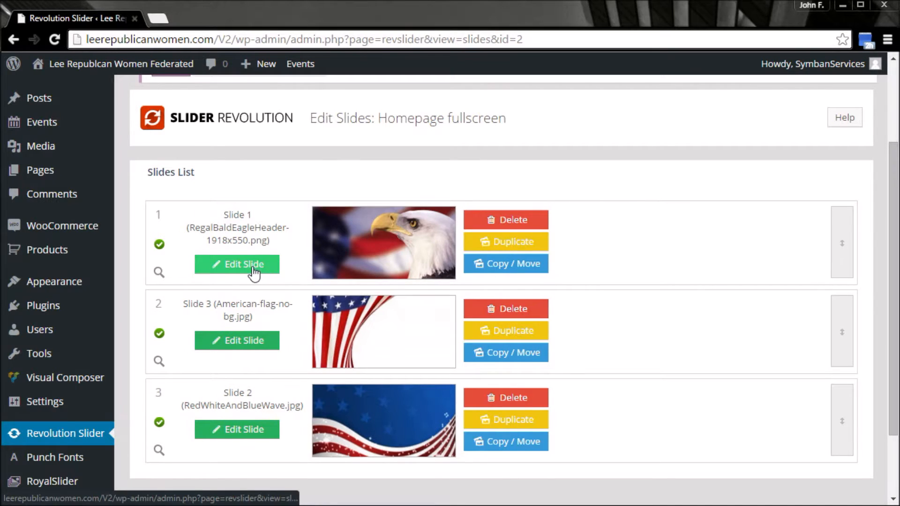
# Step: Open Slide 3 for editing and look over its general slide settings
pyautogui.click(240, 344)
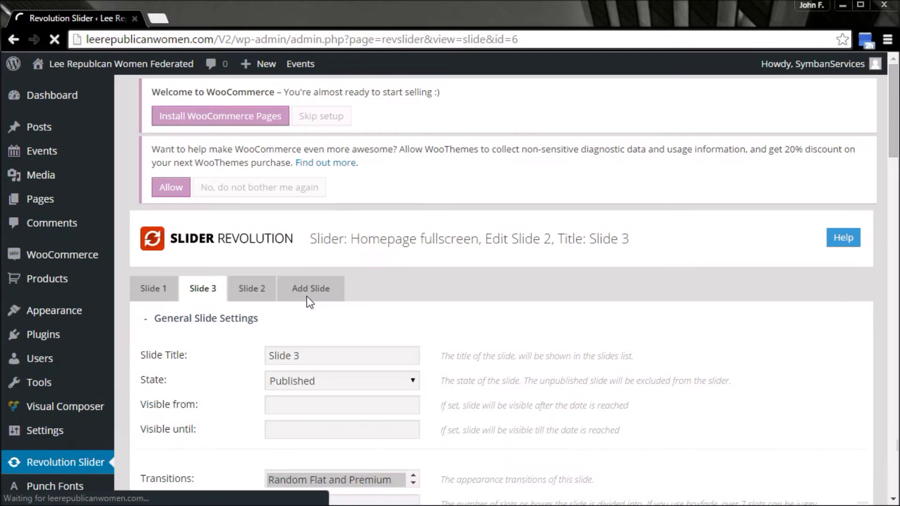
pyautogui.scroll(-5, 538, 263)
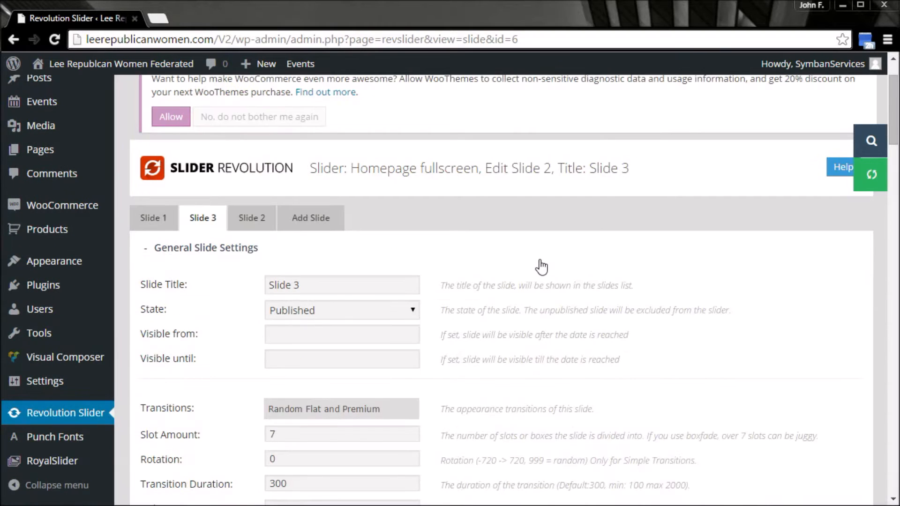
pyautogui.scroll(-2, 540, 263)
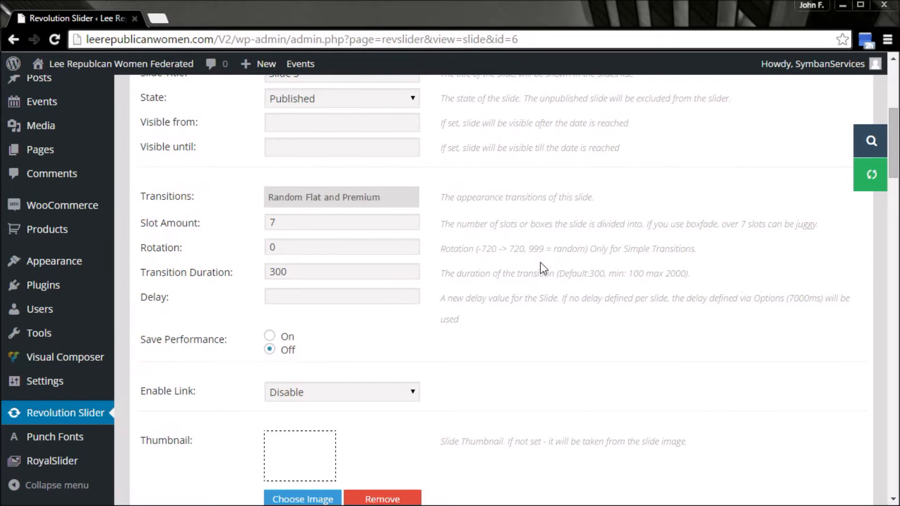
pyautogui.scroll(2, 541, 263)
pyautogui.scroll(2, 541, 262)
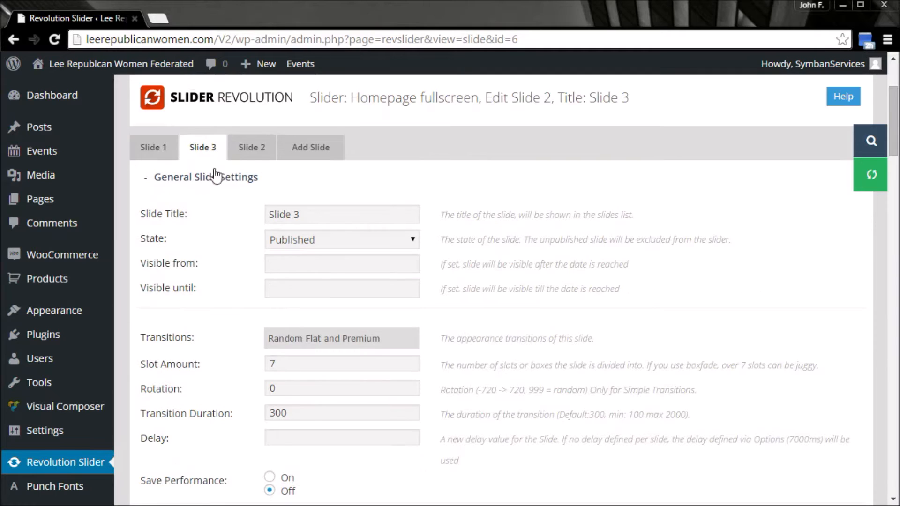
# Step: Switch to editing Slide 1 and look through its general settings, main image settings and slide canvas
pyautogui.click(154, 149)
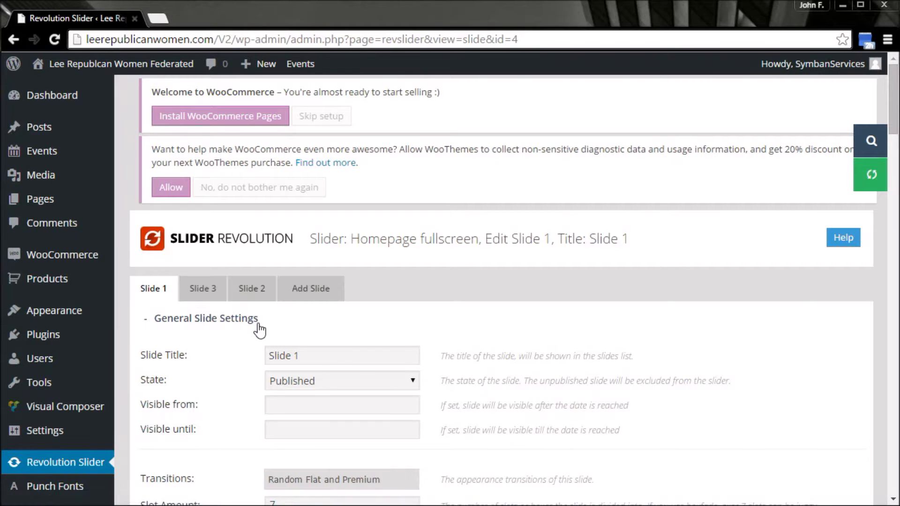
pyautogui.scroll(-5, 258, 324)
pyautogui.scroll(-5, 257, 324)
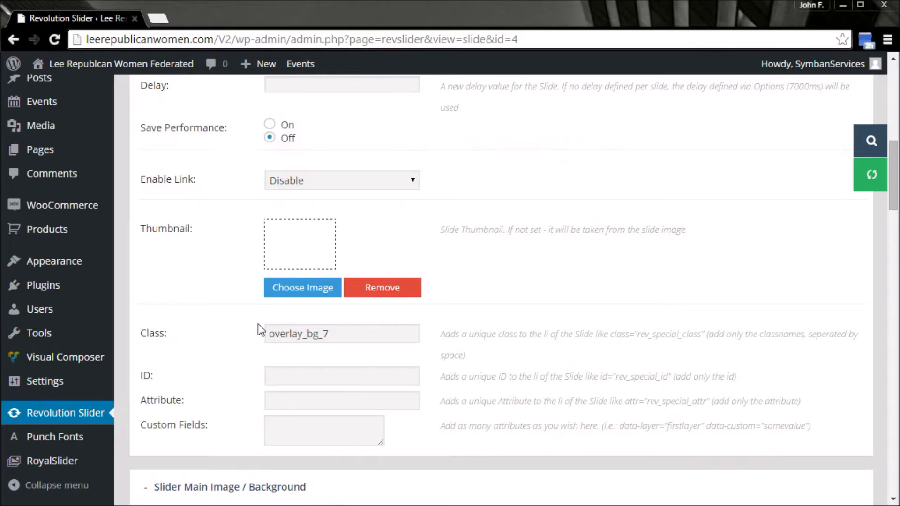
pyautogui.scroll(-1, 257, 328)
pyautogui.scroll(-5, 257, 328)
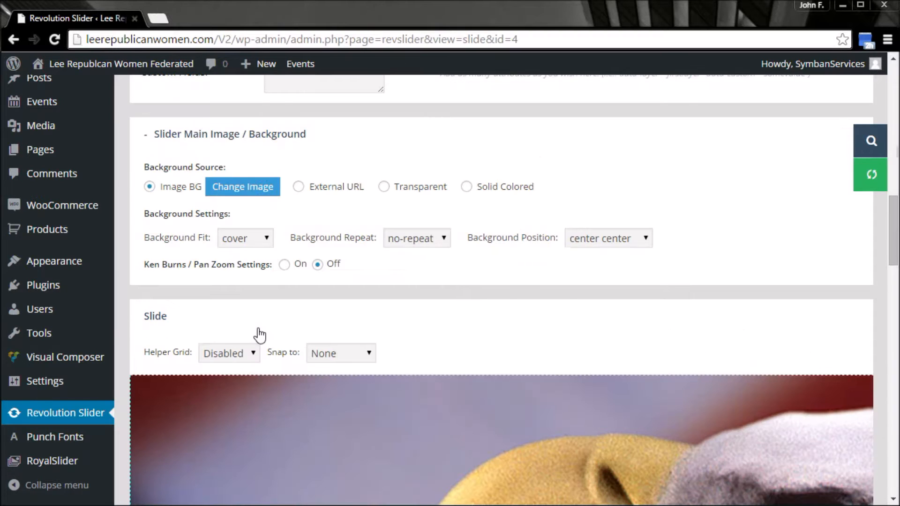
pyautogui.scroll(-3, 315, 305)
pyautogui.scroll(15, 315, 305)
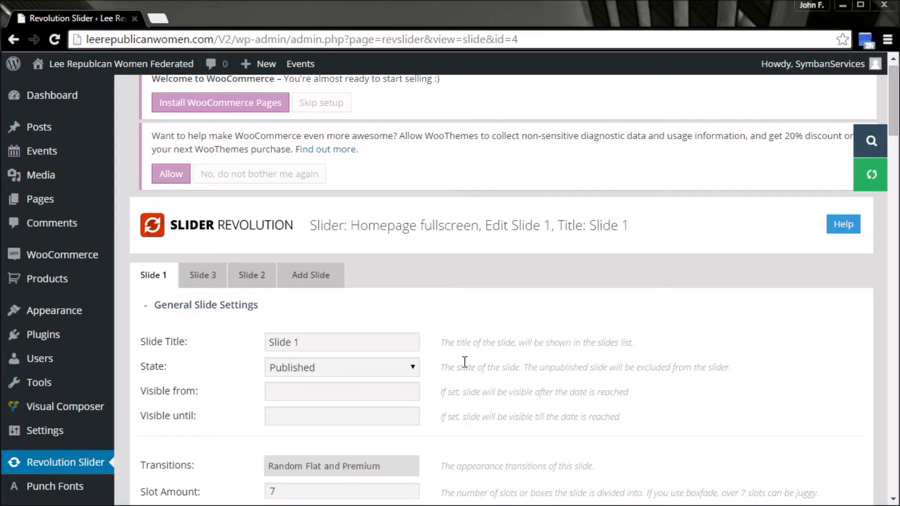
# Step: Inspect Slide 1's title and the available publication states, keeping both as they are
pyautogui.click(411, 342)
pyautogui.scroll(-2, 467, 319)
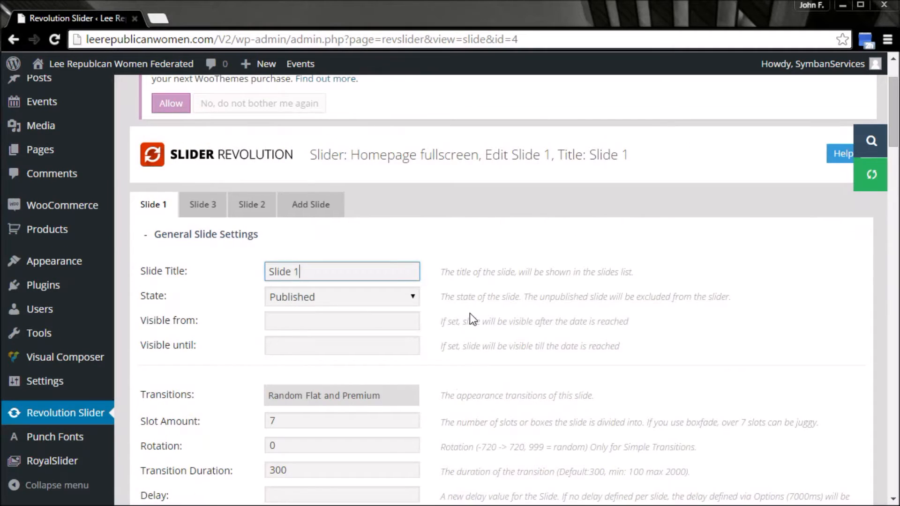
pyautogui.scroll(-3, 470, 313)
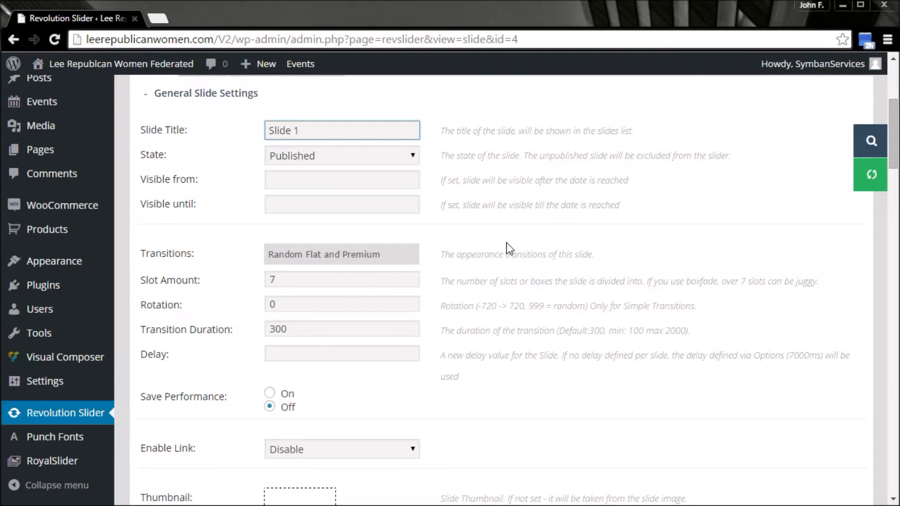
pyautogui.click(331, 155)
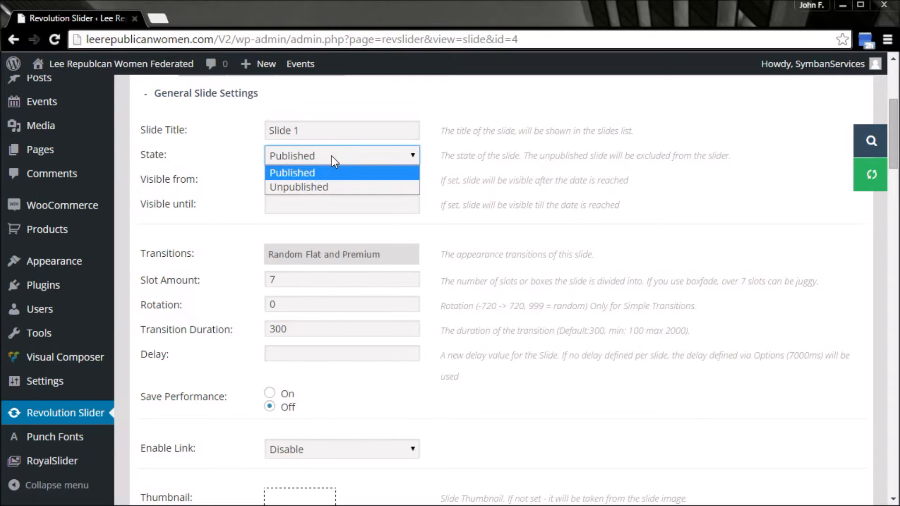
pyautogui.click(530, 153)
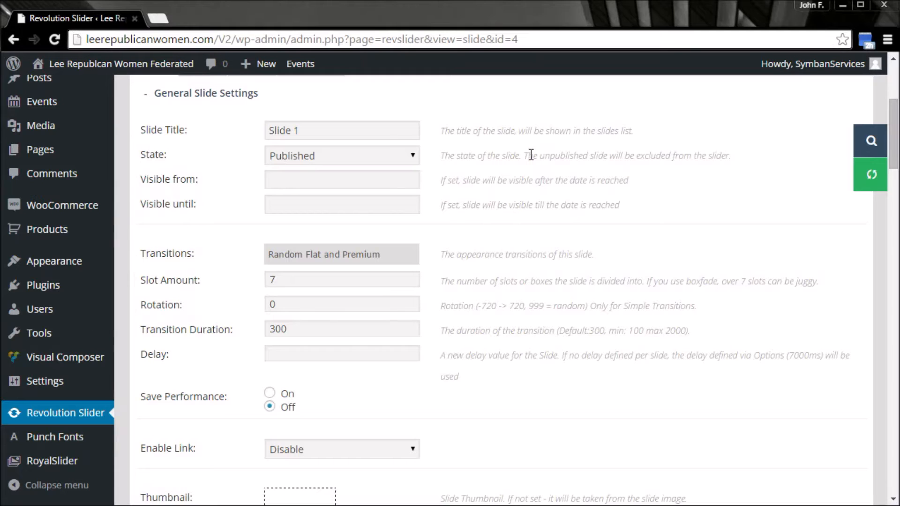
# Step: View the Visible from calendar for Slide 1, browse two months ahead and close it without choosing a date
pyautogui.click(398, 178)
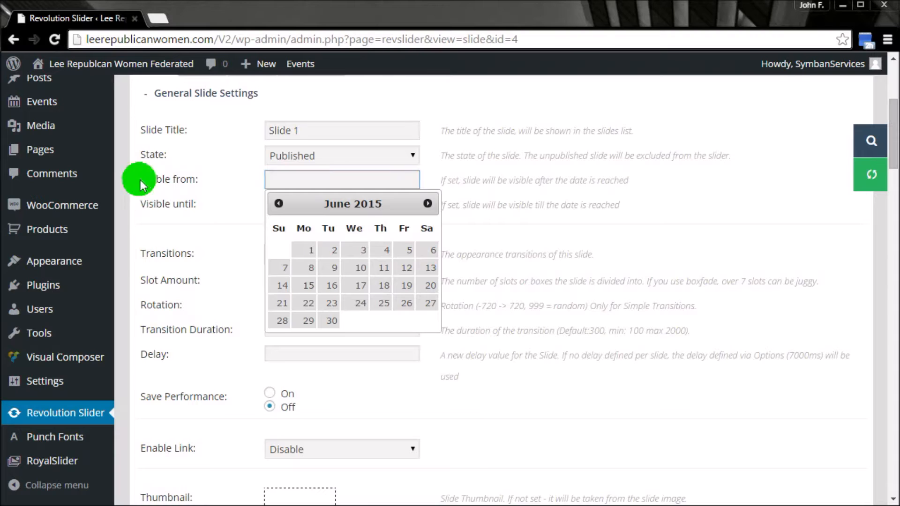
pyautogui.moveTo(140, 180); pyautogui.dragTo(208, 184)
pyautogui.click(286, 180)
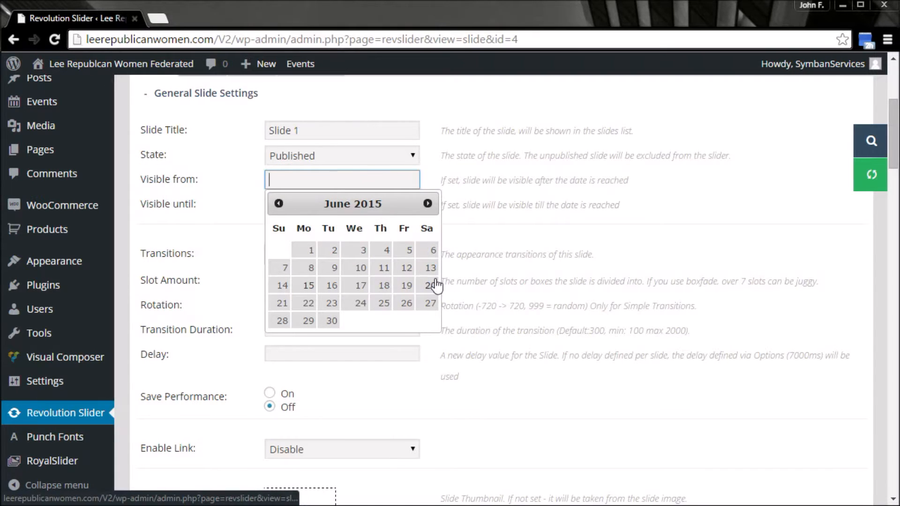
pyautogui.click(427, 203)
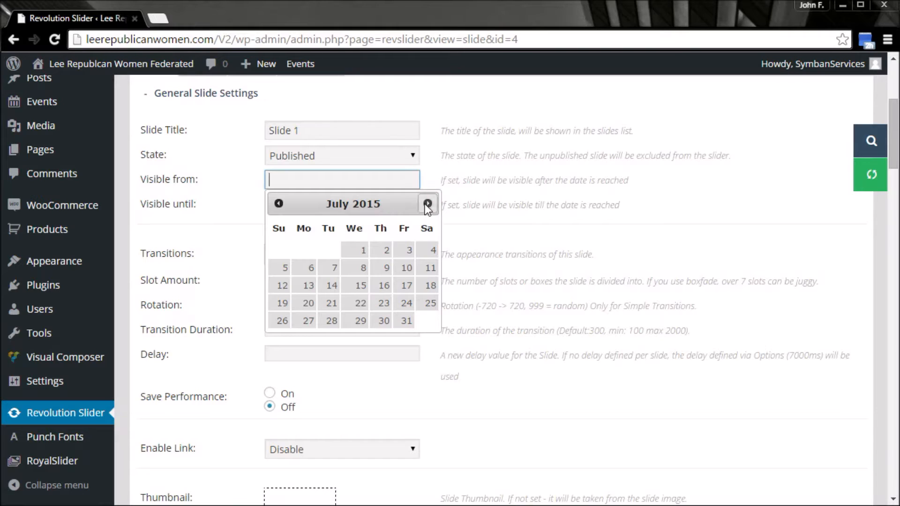
pyautogui.click(427, 204)
pyautogui.click(484, 210)
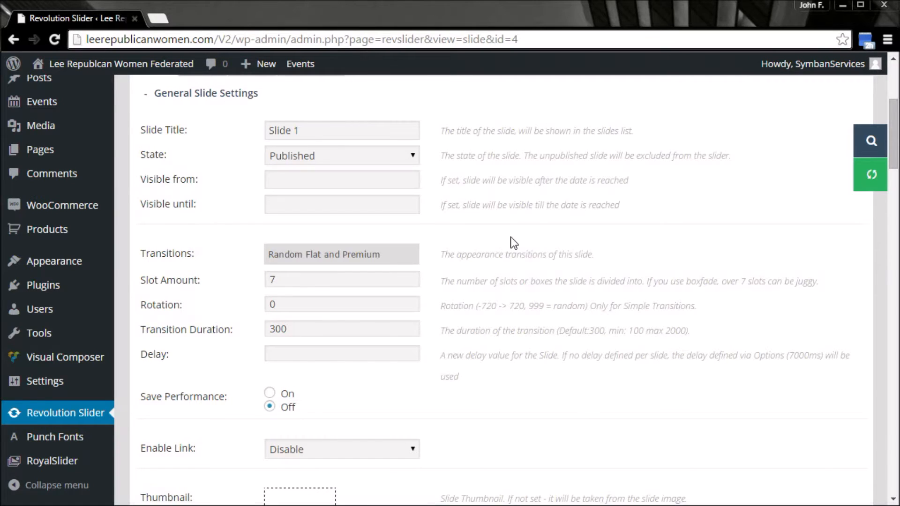
# Step: Browse the full list of available transitions for Slide 1, from random to premium ones, and close it without choosing another
pyautogui.scroll(-1, 514, 243)
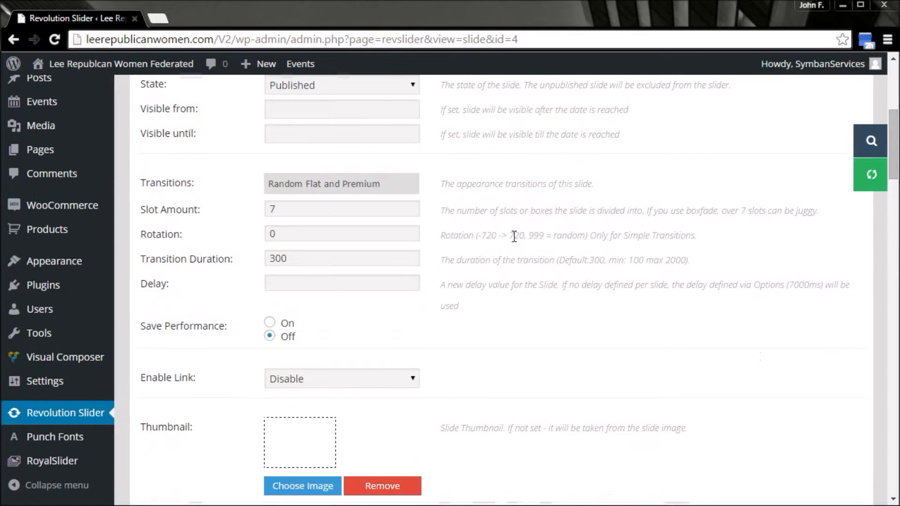
pyautogui.click(393, 185)
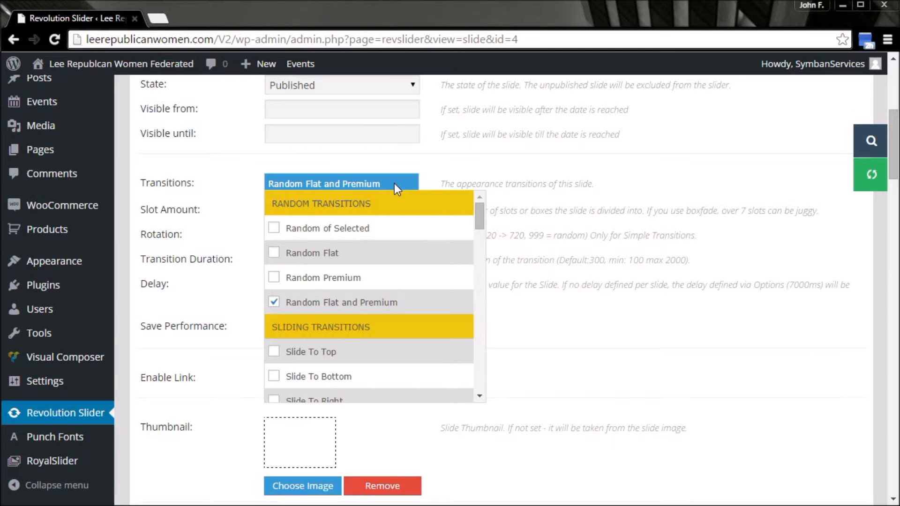
pyautogui.moveTo(476, 216); pyautogui.dragTo(486, 280)
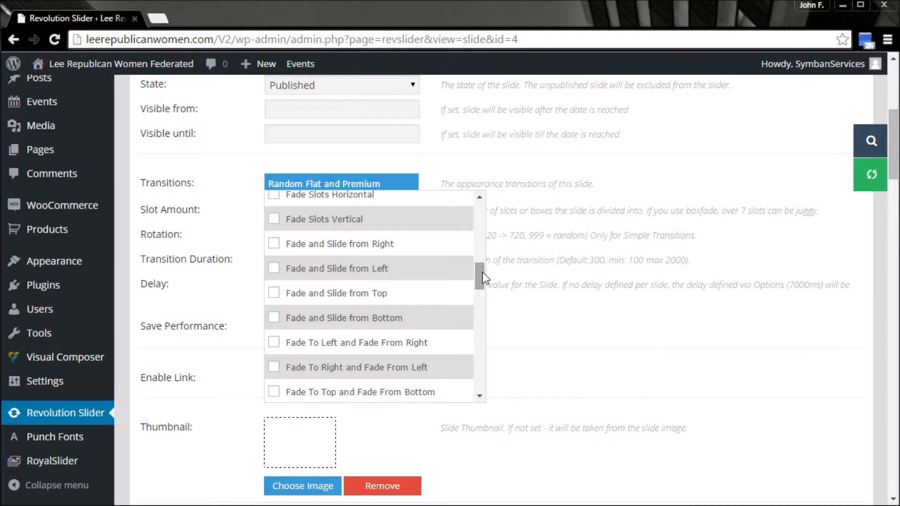
pyautogui.moveTo(482, 272); pyautogui.dragTo(483, 293)
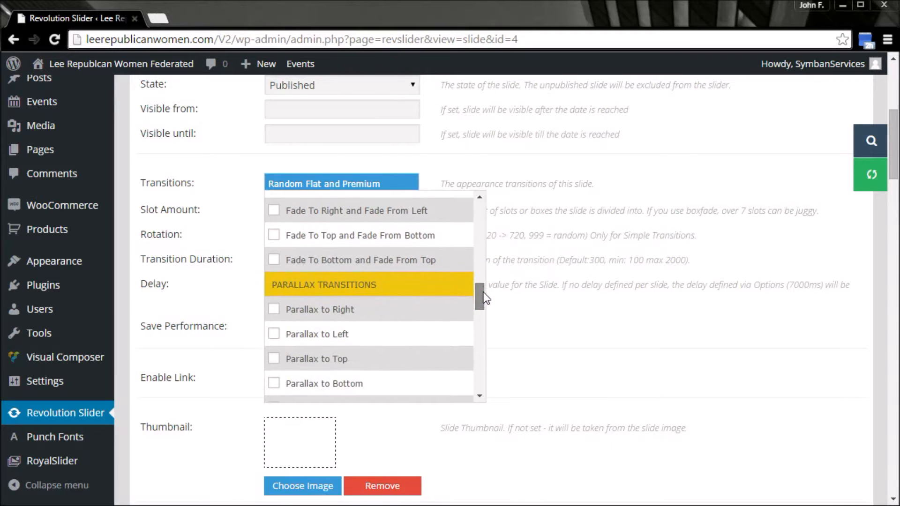
pyautogui.moveTo(483, 299); pyautogui.dragTo(477, 383)
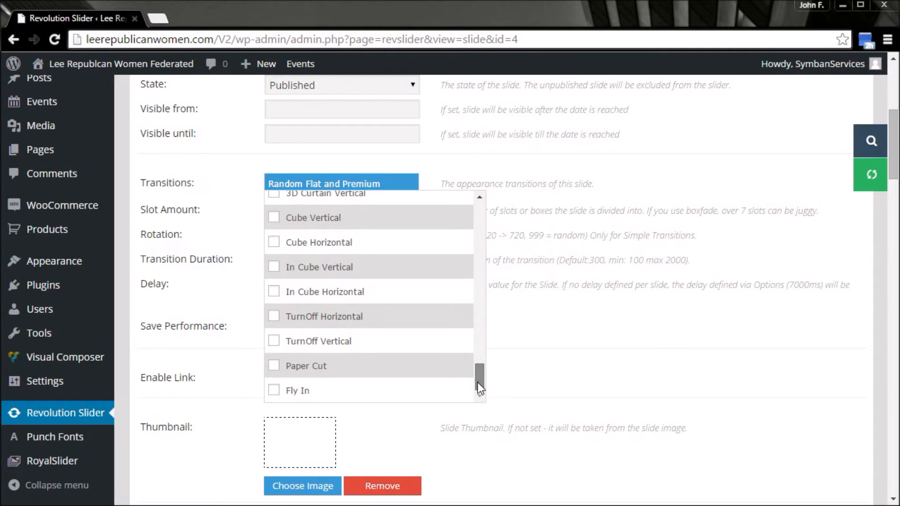
pyautogui.click(558, 328)
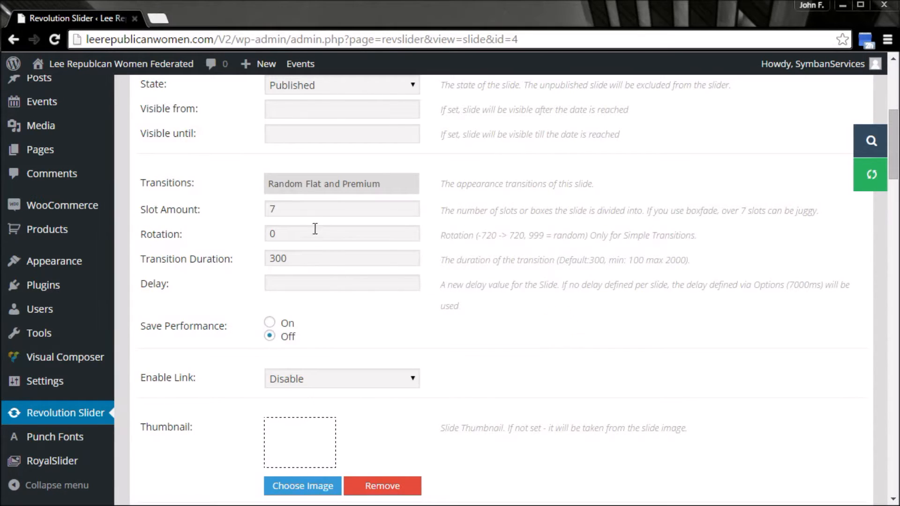
# Step: Inspect Slide 1's Slot Amount, Rotation, Transition Duration and Delay settings, leaving their values as they are
pyautogui.click(312, 207)
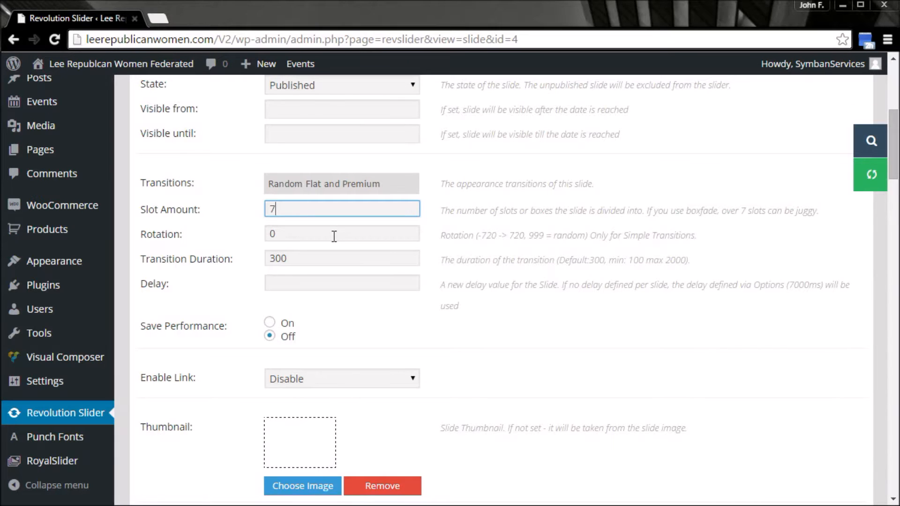
pyautogui.click(334, 236)
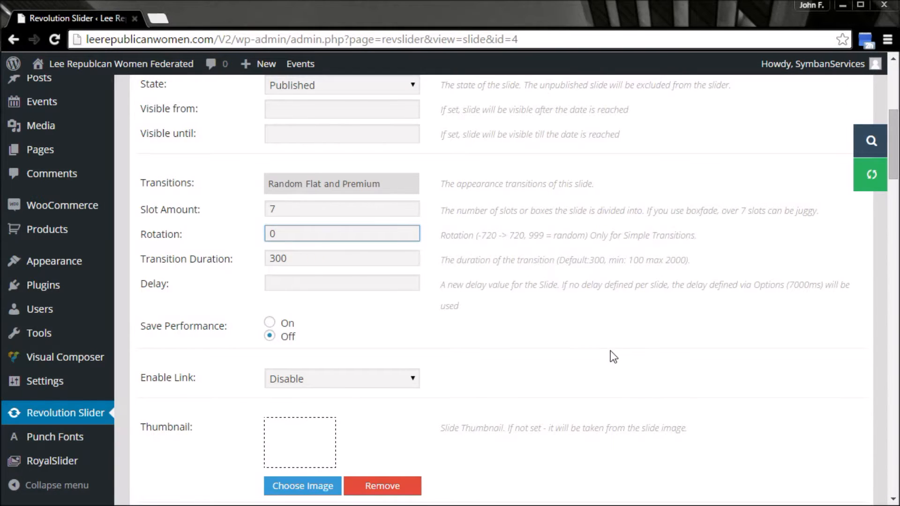
pyautogui.scroll(2, 601, 365)
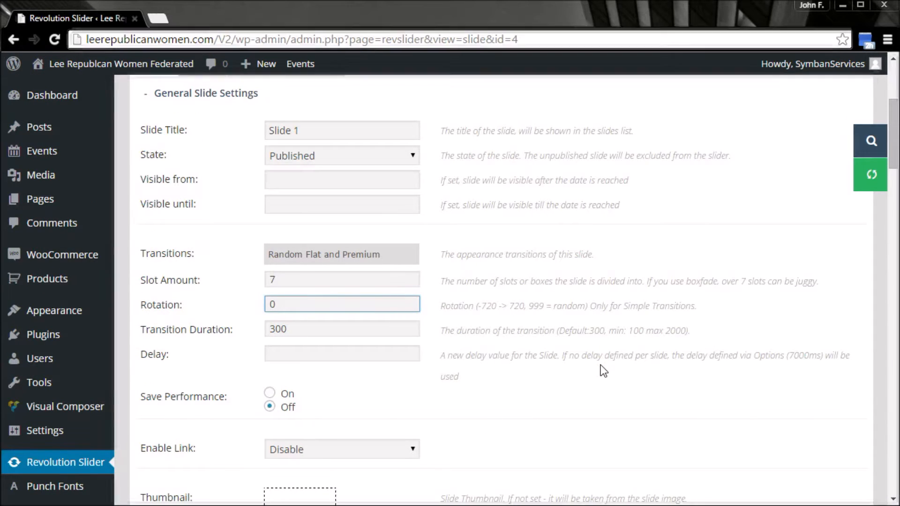
pyautogui.click(291, 328)
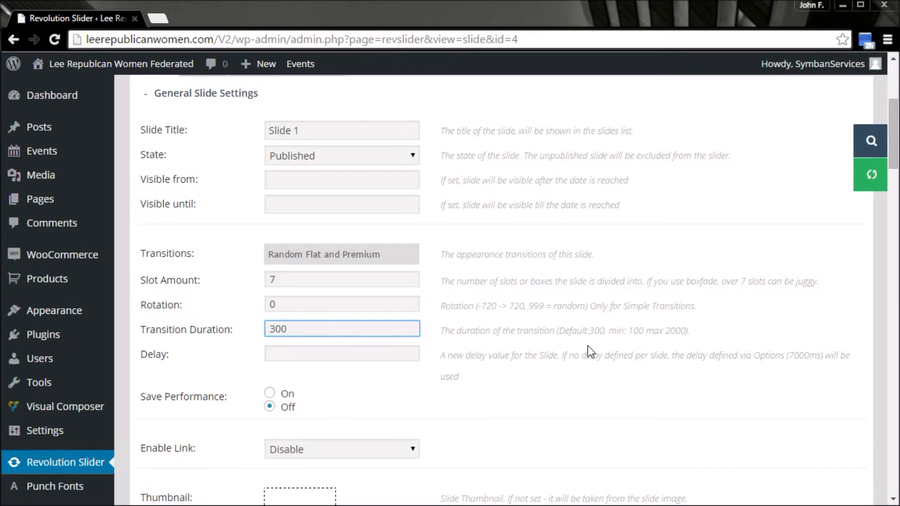
pyautogui.scroll(-2, 589, 351)
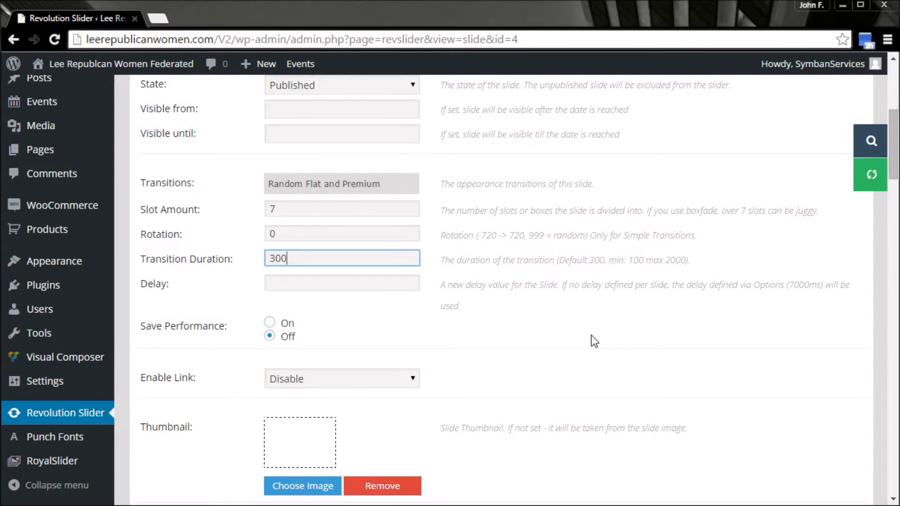
pyautogui.moveTo(286, 259); pyautogui.dragTo(260, 254)
pyautogui.click(394, 283)
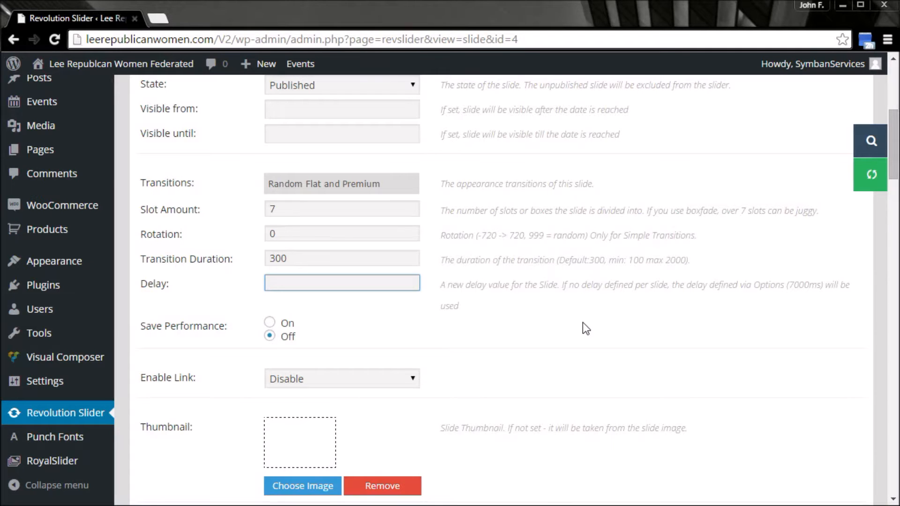
# Step: Enable the link for Slide 1 to reveal its link options
pyautogui.scroll(-3, 544, 243)
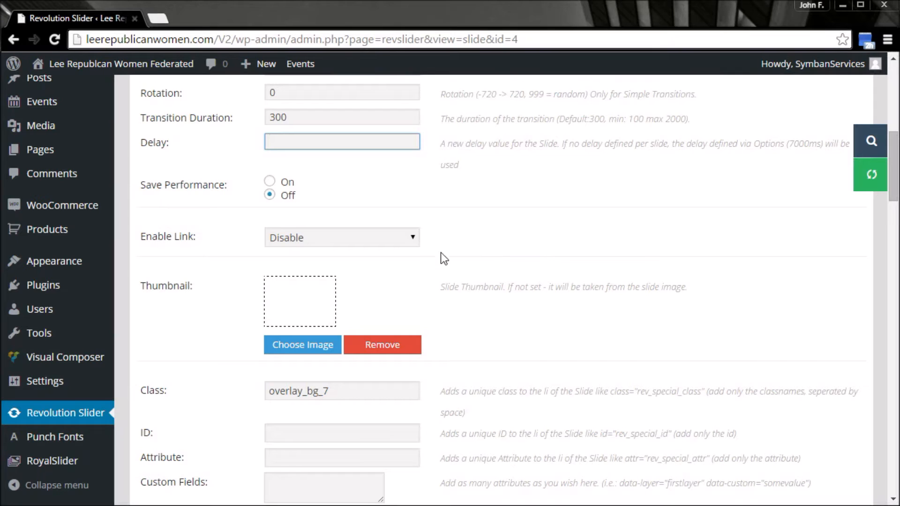
pyautogui.click(403, 237)
pyautogui.click(401, 265)
pyautogui.click(415, 241)
pyautogui.click(406, 256)
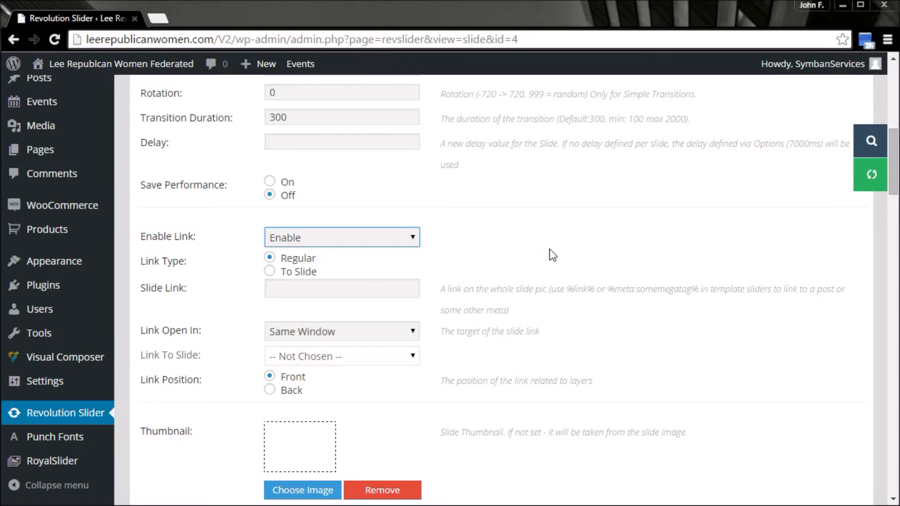
# Step: Try the To Slide link type for Slide 1's link and switch back to Regular
pyautogui.click(304, 275)
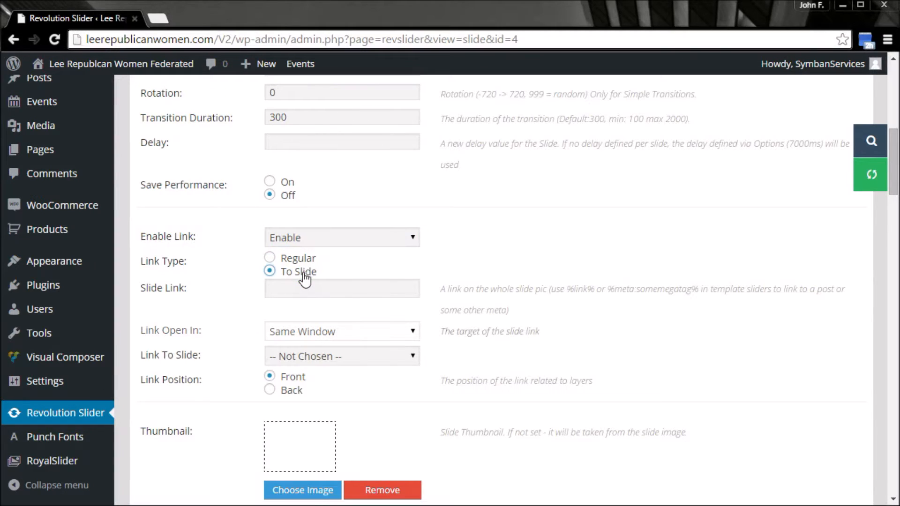
pyautogui.click(400, 358)
pyautogui.click(360, 291)
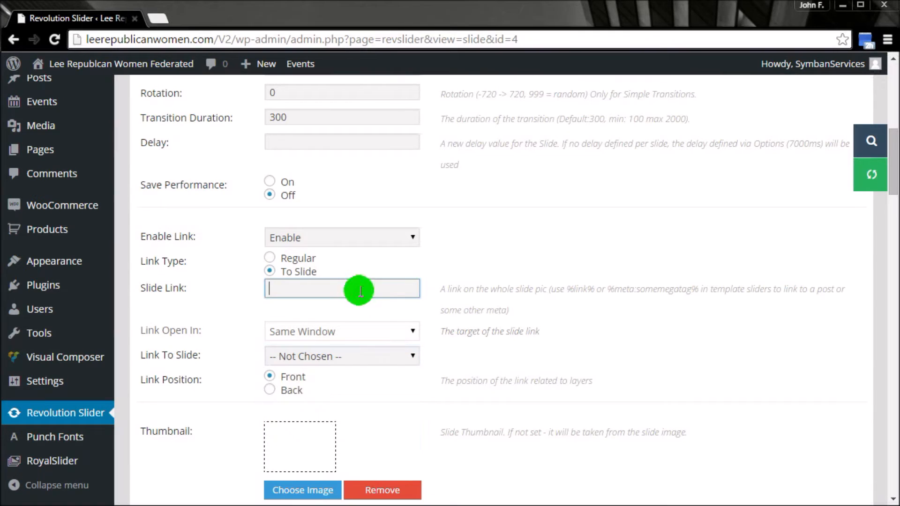
pyautogui.click(269, 258)
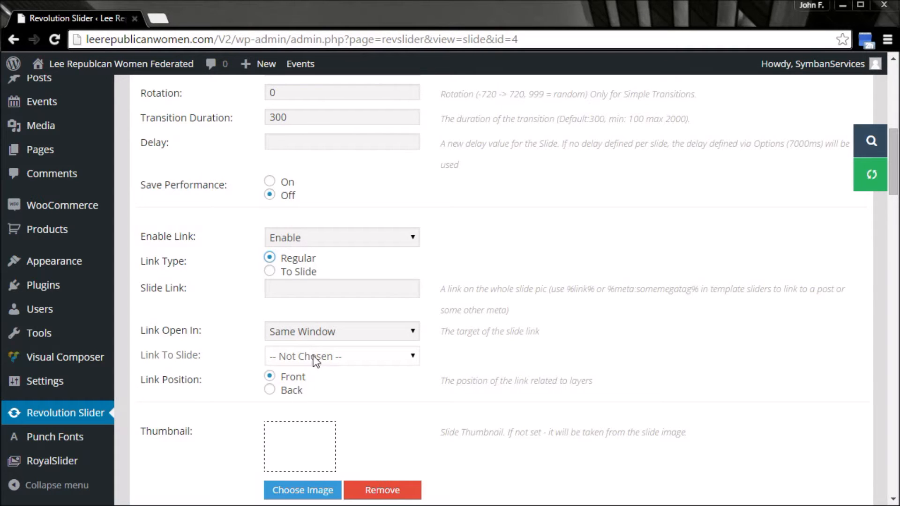
pyautogui.click(301, 283)
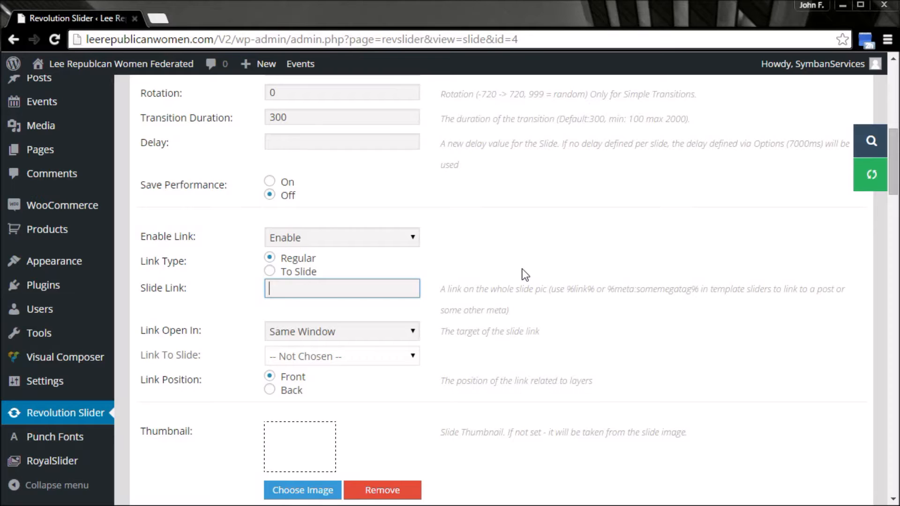
pyautogui.write('http://www.GP')
pyautogui.press('BackSpace')
pyautogui.write('OP.com')
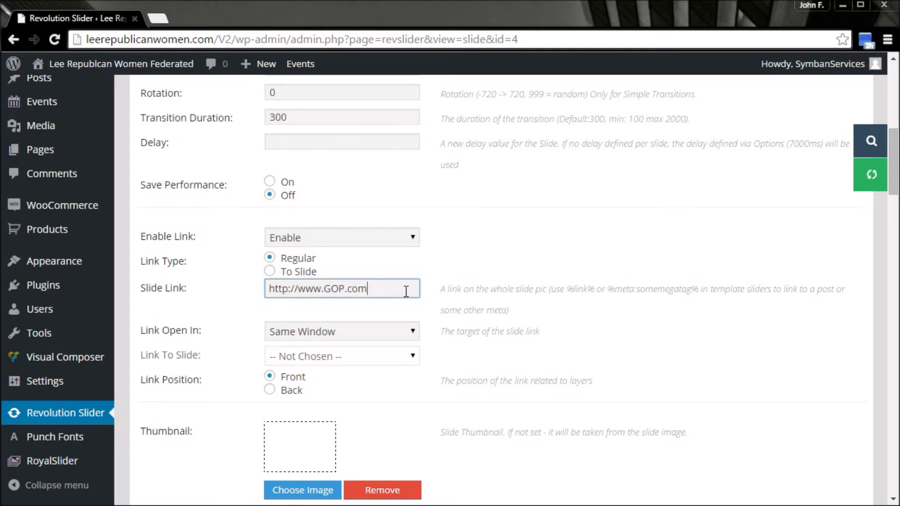
pyautogui.moveTo(403, 292); pyautogui.dragTo(227, 291)
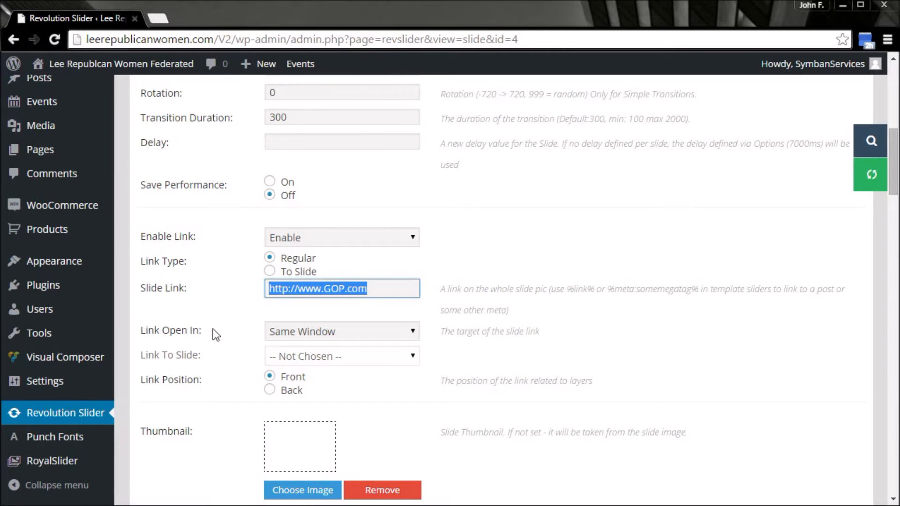
# Step: Try opening the slide link in a New Window, return it to Same Window, and disable Slide 1's link
pyautogui.click(272, 333)
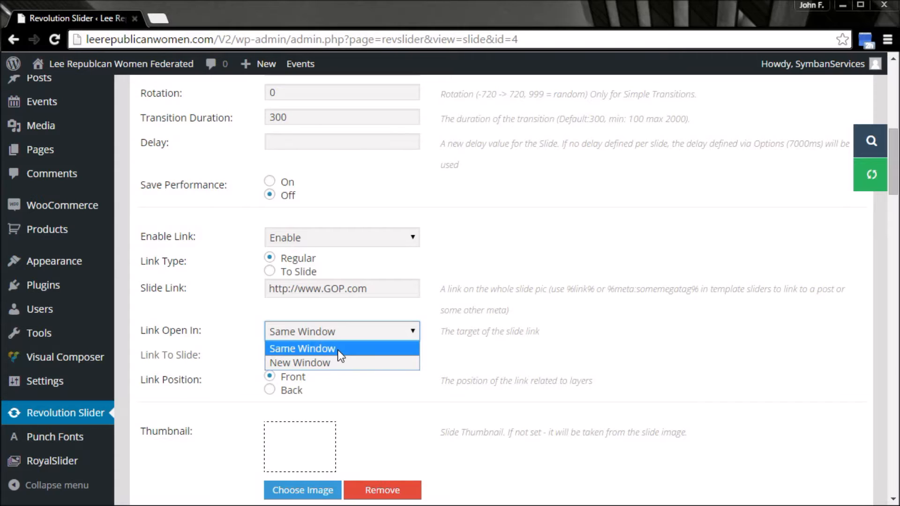
pyautogui.click(343, 360)
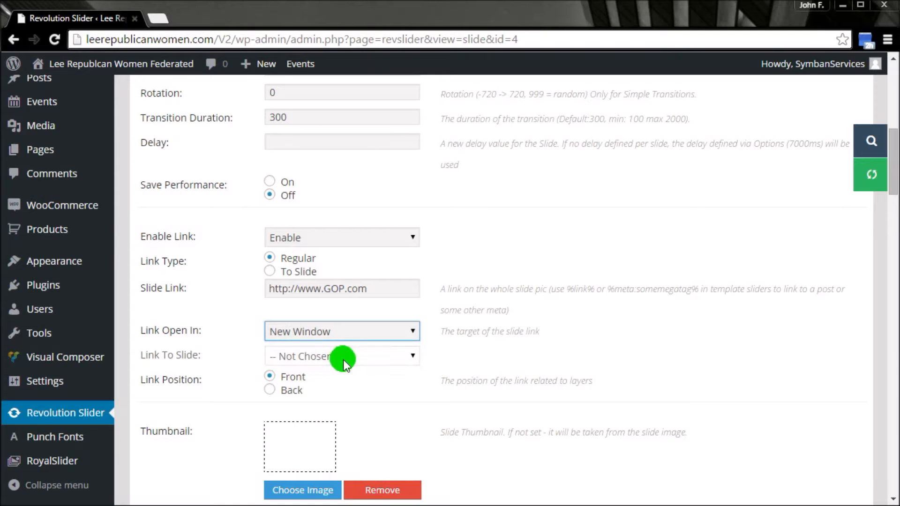
pyautogui.click(422, 361)
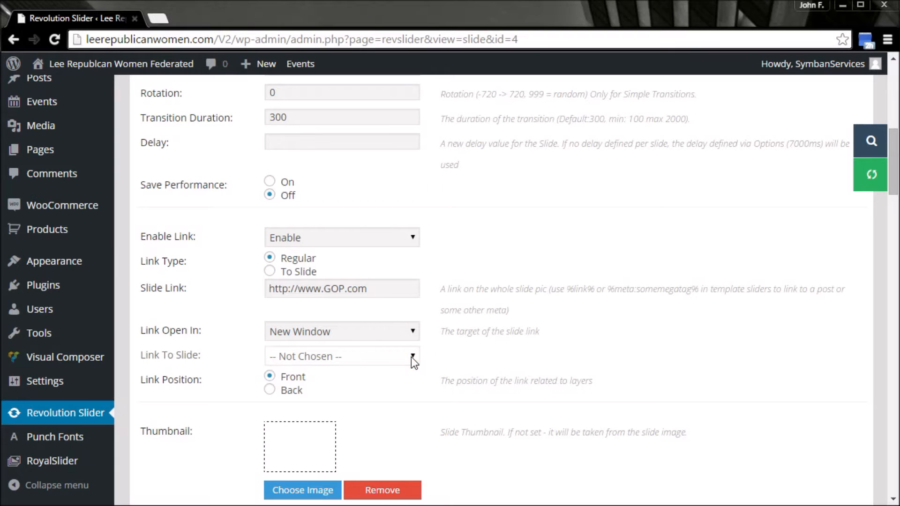
pyautogui.click(414, 333)
pyautogui.click(406, 348)
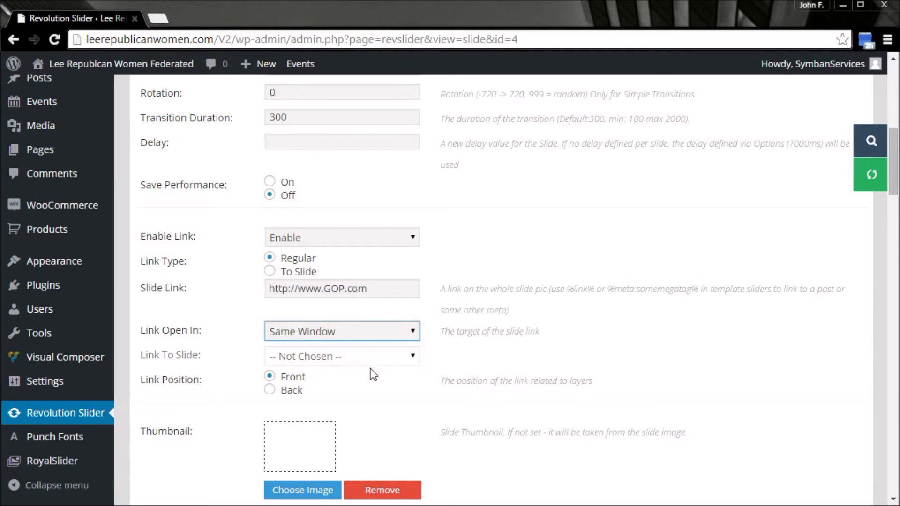
pyautogui.click(306, 239)
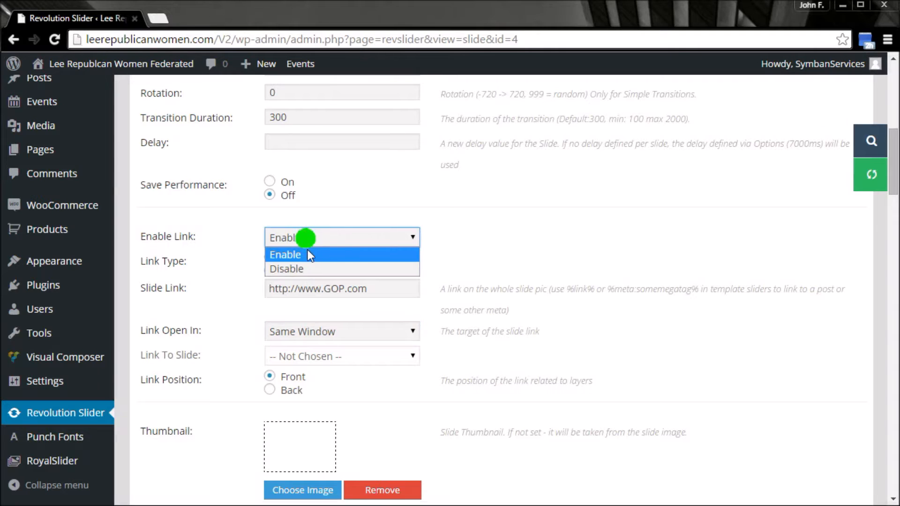
pyautogui.click(308, 269)
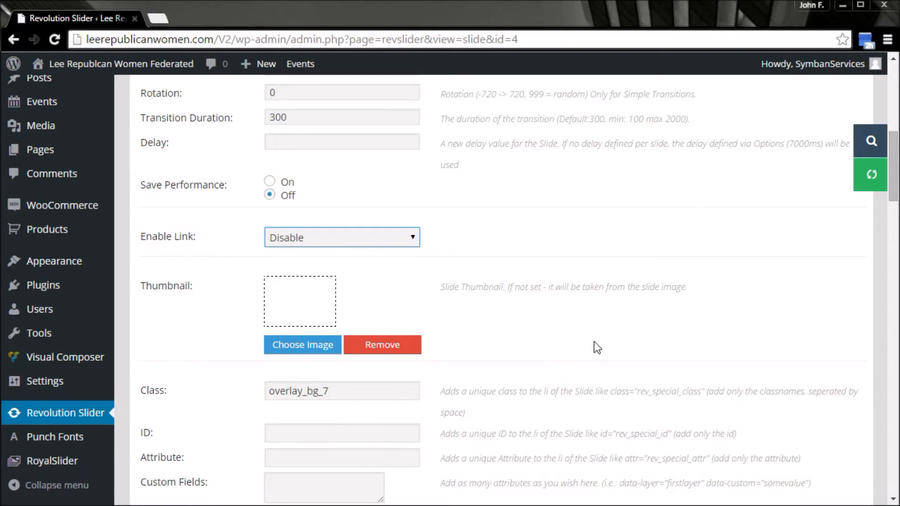
# Step: Look over Slide 1's thumbnail options and its Class value without changing them
pyautogui.scroll(-1, 596, 360)
pyautogui.scroll(-1, 593, 362)
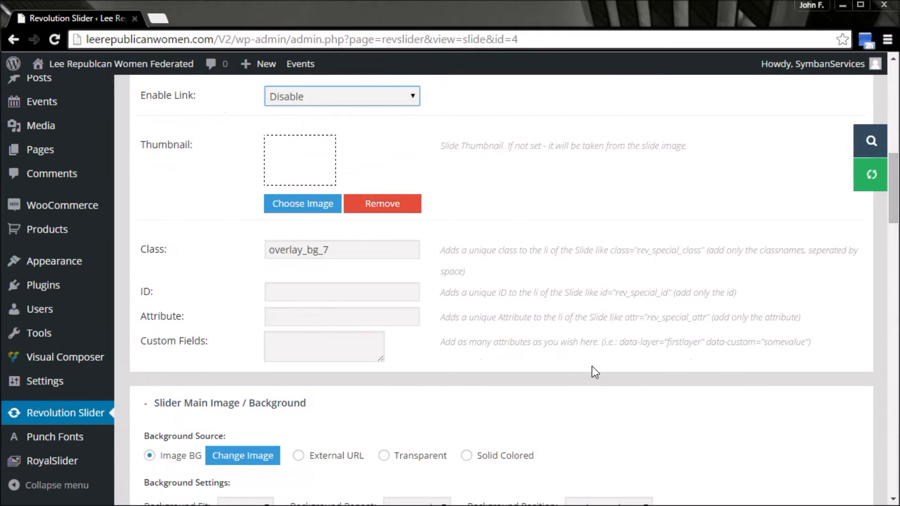
pyautogui.moveTo(382, 249); pyautogui.dragTo(241, 252)
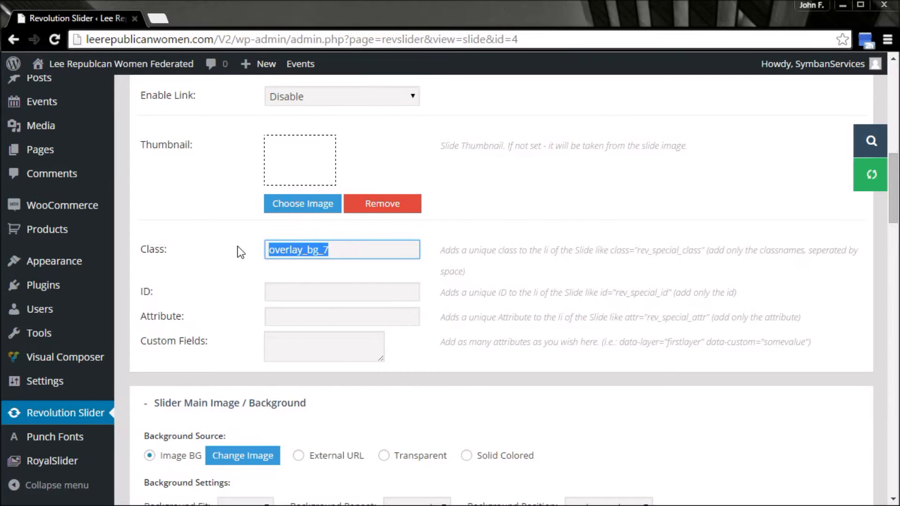
pyautogui.scroll(1, 580, 311)
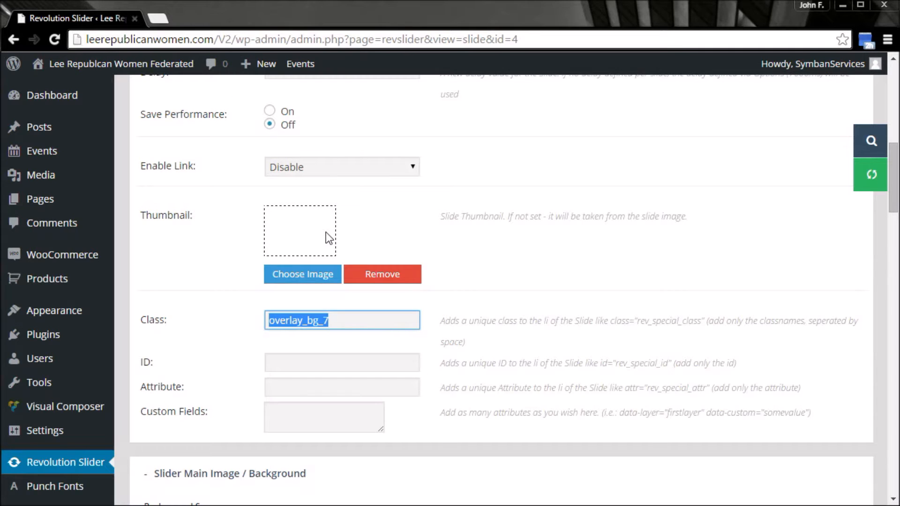
pyautogui.scroll(-1, 502, 241)
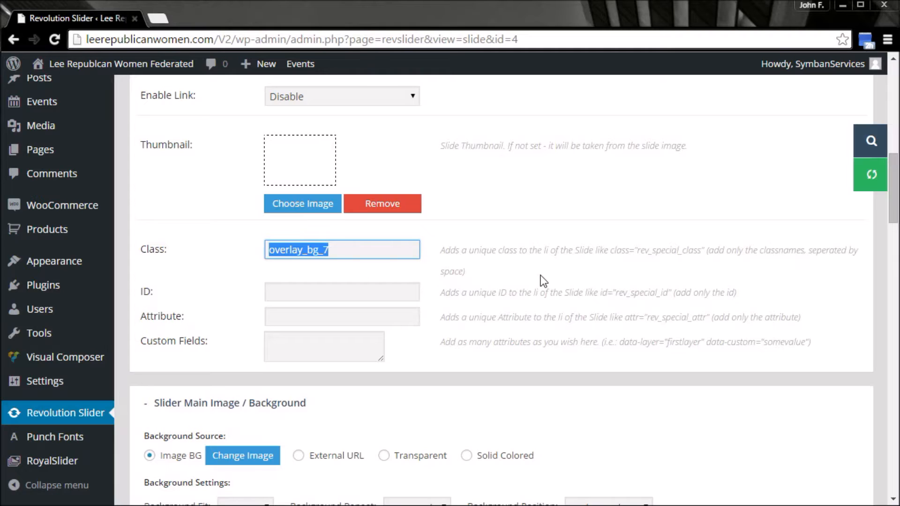
pyautogui.click(347, 241)
pyautogui.moveTo(351, 244); pyautogui.dragTo(244, 254)
# Step: Inspect Slide 1's empty ID, Attribute and Custom Fields entries and the Slider Main Image / Background settings
pyautogui.click(334, 296)
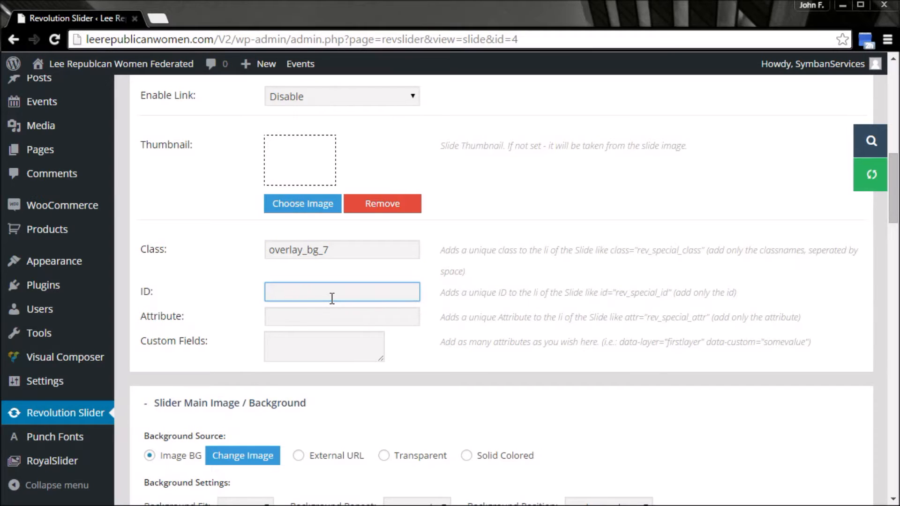
pyautogui.click(350, 318)
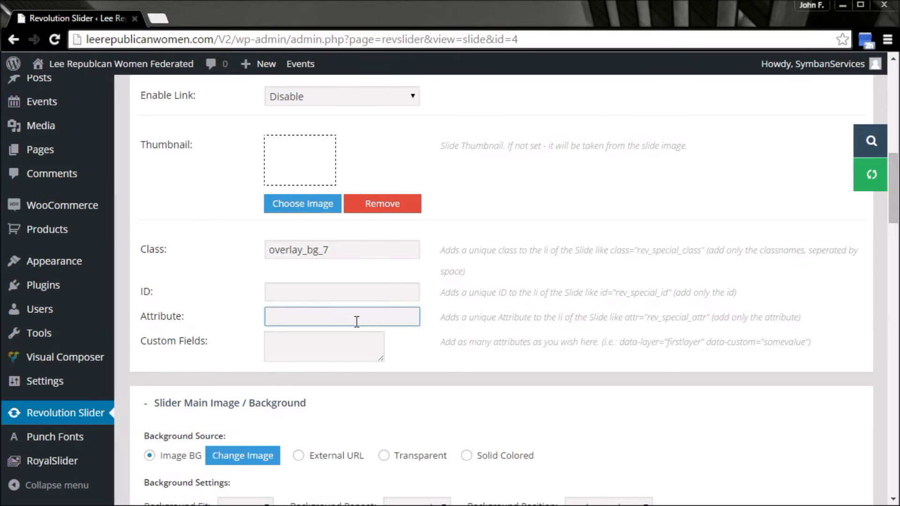
pyautogui.click(339, 346)
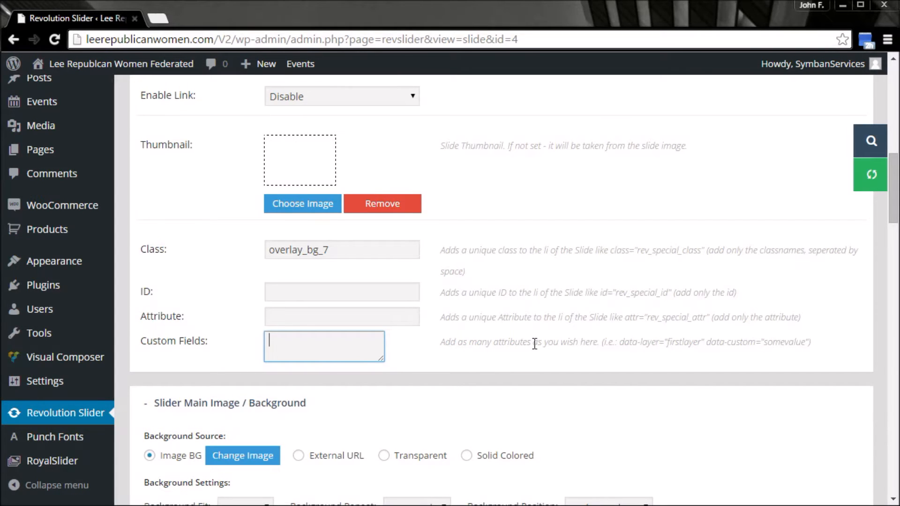
pyautogui.scroll(-5, 577, 333)
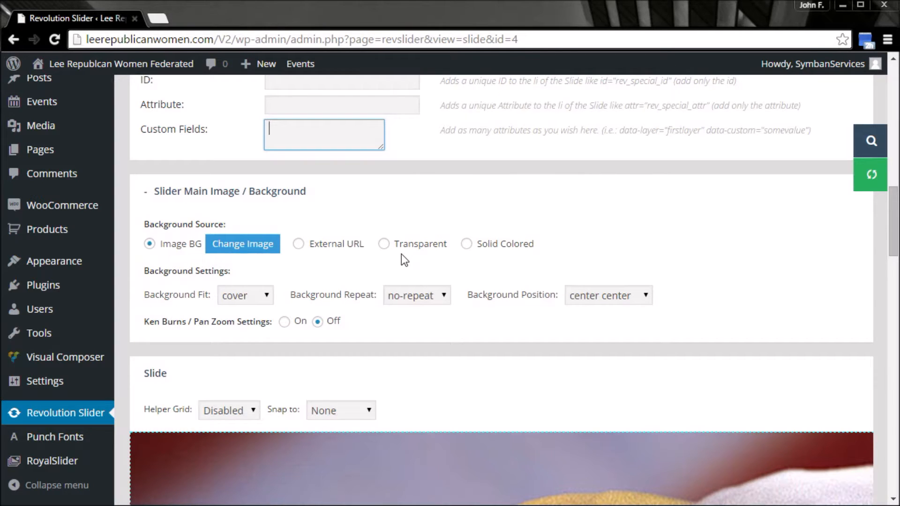
pyautogui.scroll(-2, 344, 239)
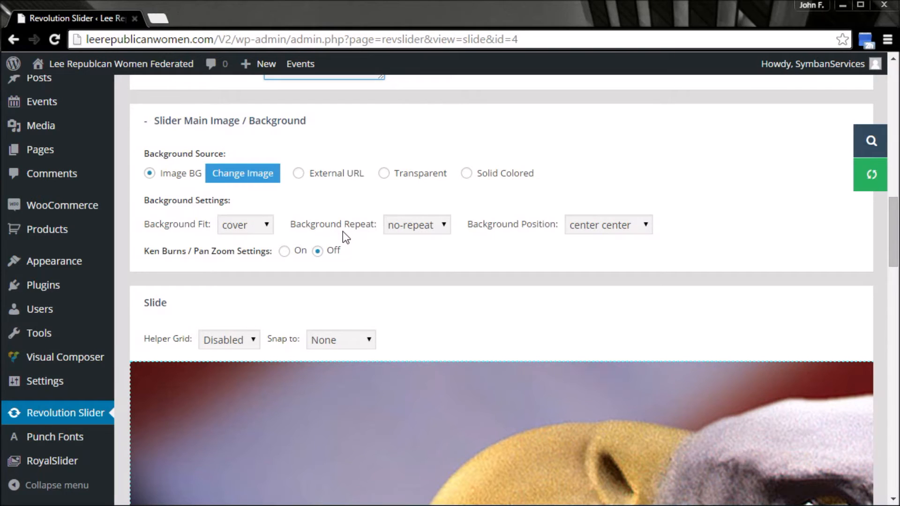
# Step: Browse the Media Library for a replacement background image for Slide 1 and close the image selection without inserting one
pyautogui.click(269, 180)
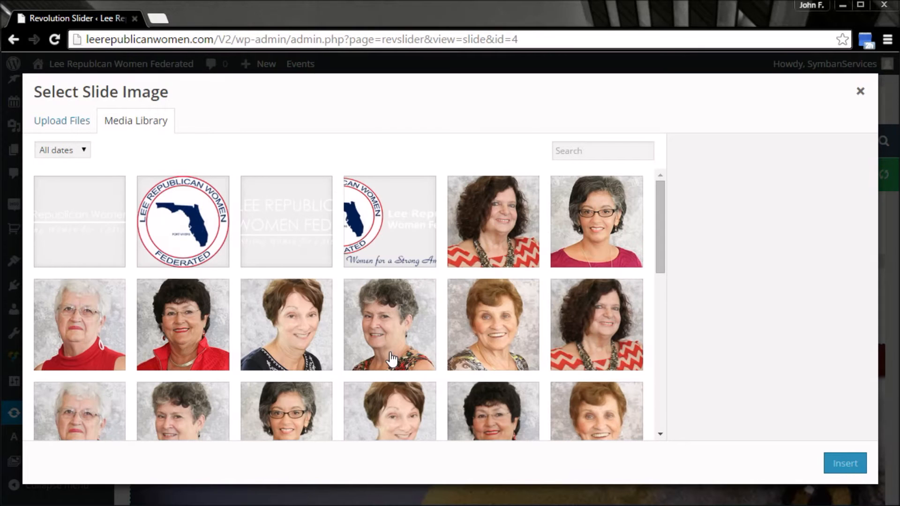
pyautogui.moveTo(662, 249); pyautogui.dragTo(663, 488)
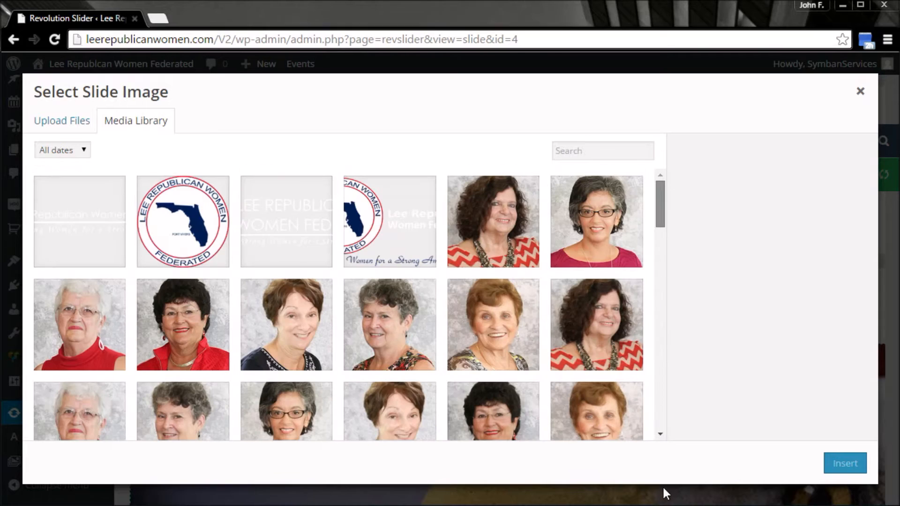
pyautogui.click(662, 421)
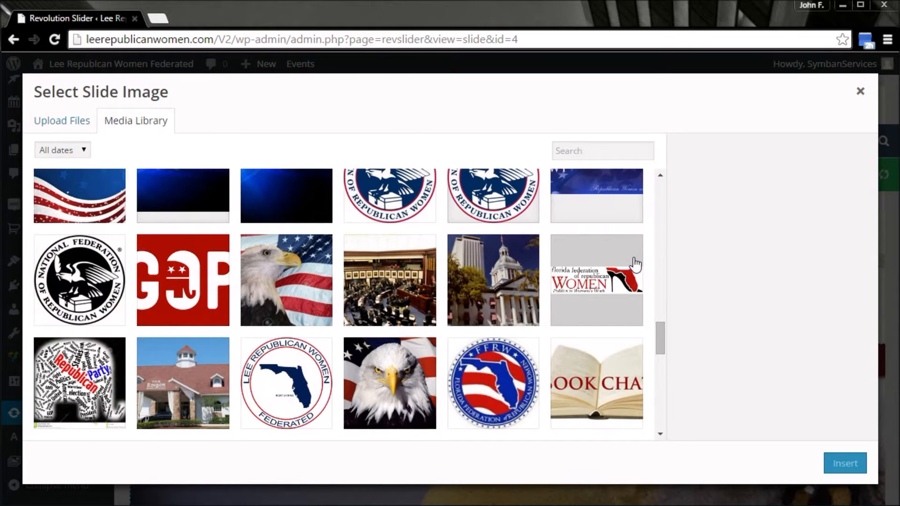
pyautogui.click(860, 92)
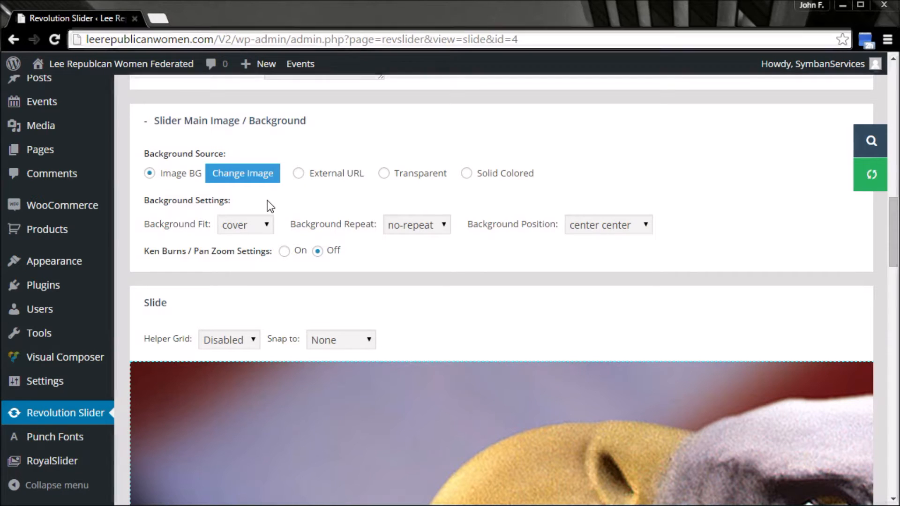
# Step: Look over the available Background Fit, Background Repeat and Background Position options for Slide 1's main image
pyautogui.click(264, 226)
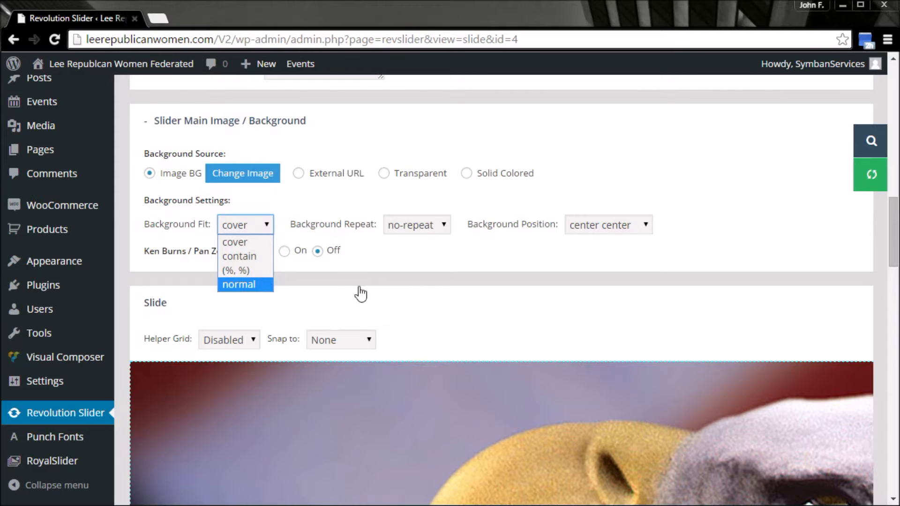
pyautogui.click(379, 281)
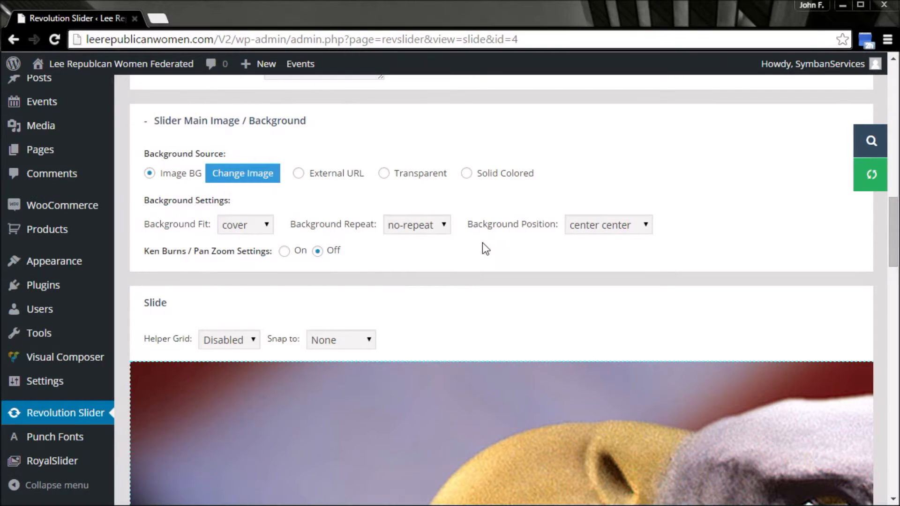
pyautogui.click(446, 228)
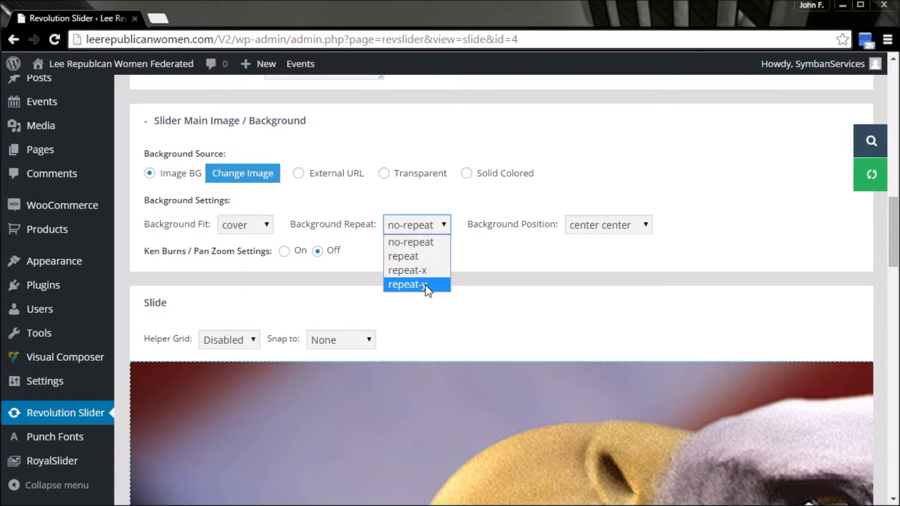
pyautogui.click(614, 224)
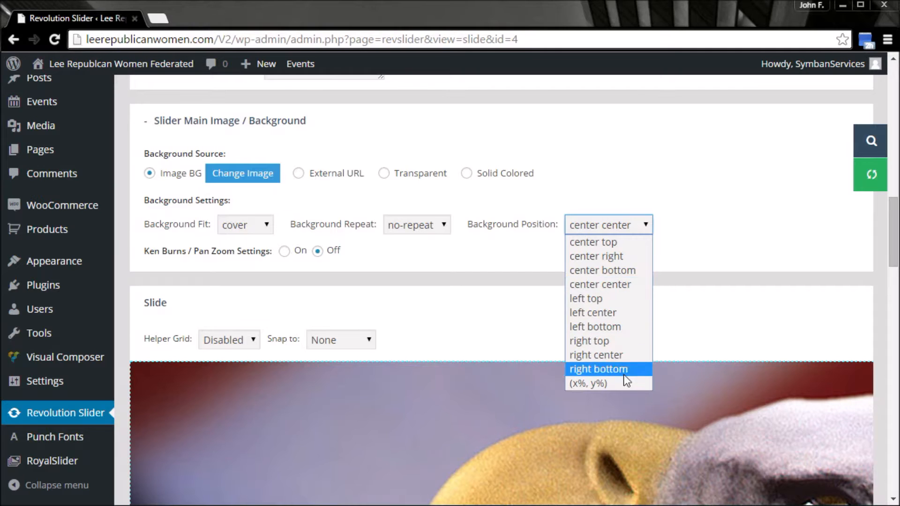
pyautogui.click(703, 226)
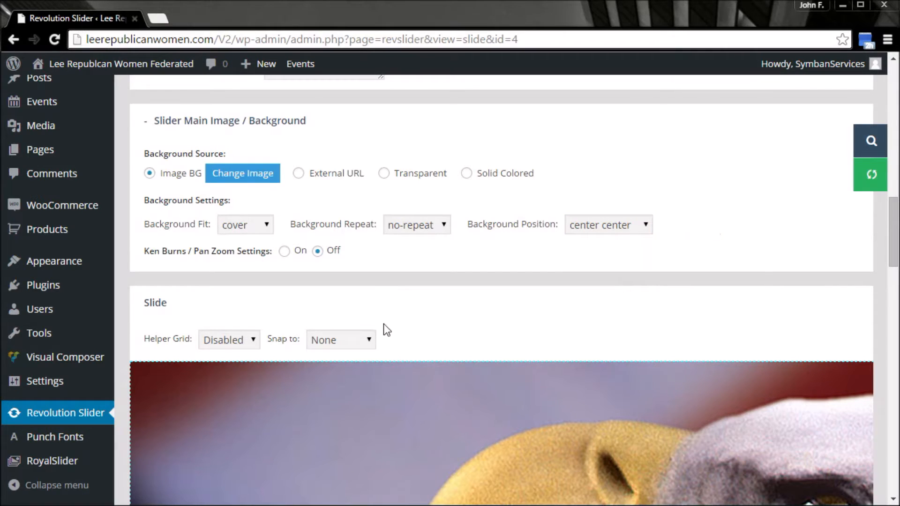
# Step: Try switching Slide 1's Ken Burns / Pan Zoom Settings to On and return them to Off
pyautogui.click(285, 251)
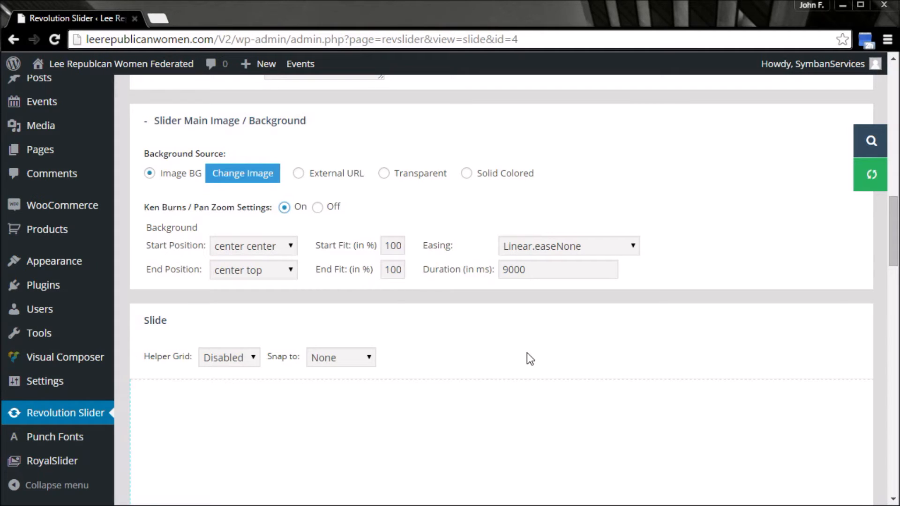
pyautogui.click(317, 208)
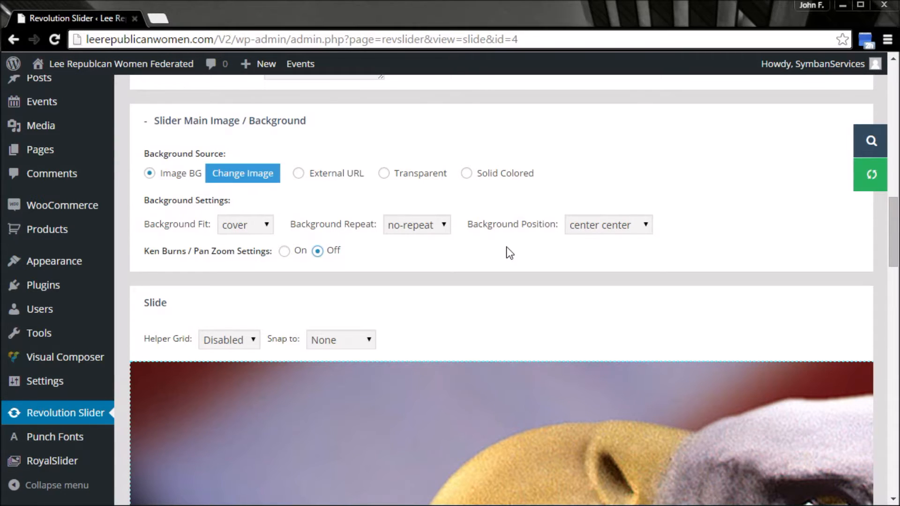
# Step: Try a 25 x 25 Helper Grid over the slide with Snap to set to Layers
pyautogui.scroll(-5, 534, 311)
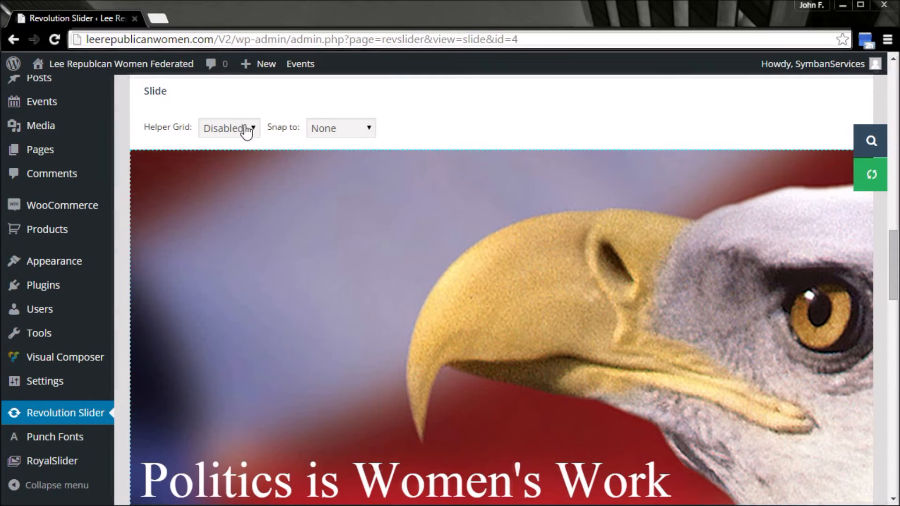
pyautogui.click(254, 131)
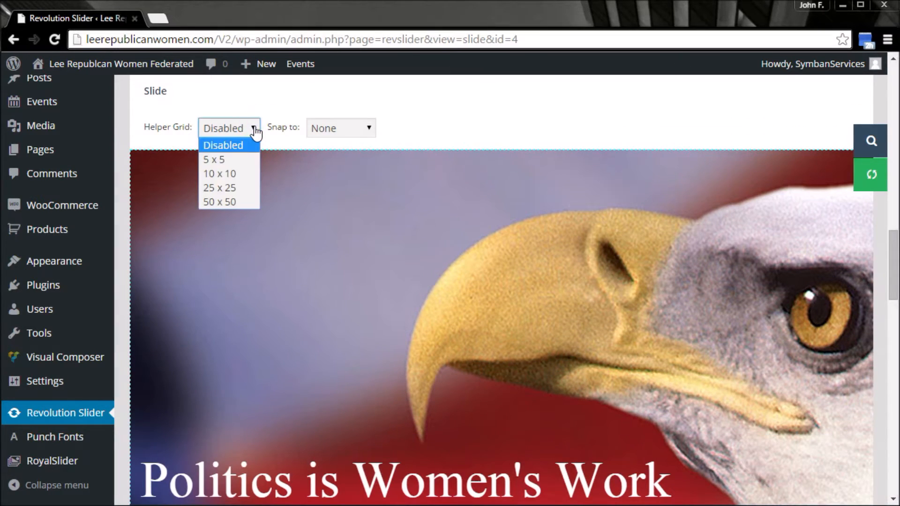
pyautogui.click(243, 188)
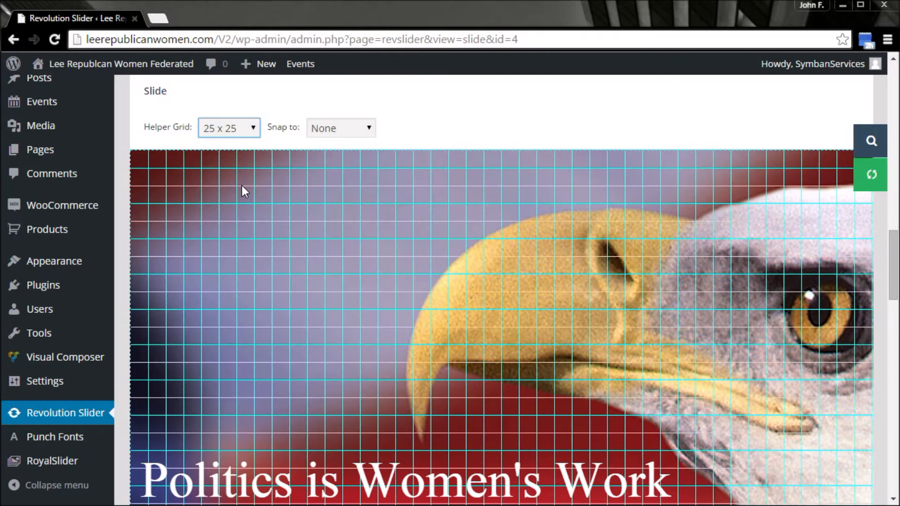
pyautogui.click(369, 134)
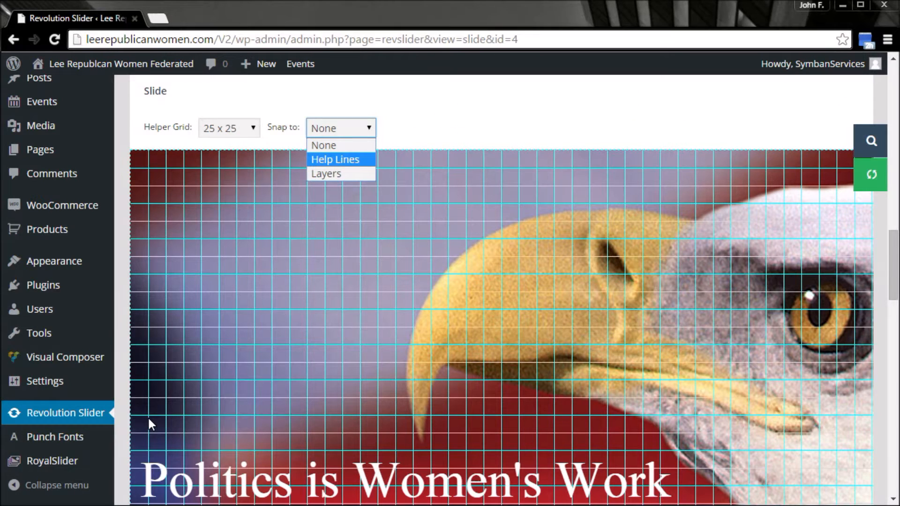
pyautogui.click(358, 175)
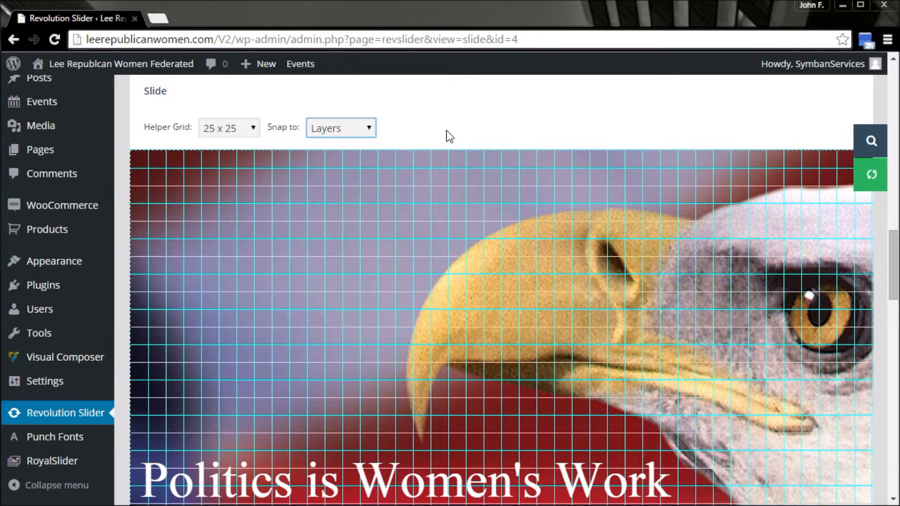
# Step: Return the slide's Snap to option to None and its Helper Grid to Disabled
pyautogui.click(370, 132)
pyautogui.click(370, 145)
pyautogui.click(253, 127)
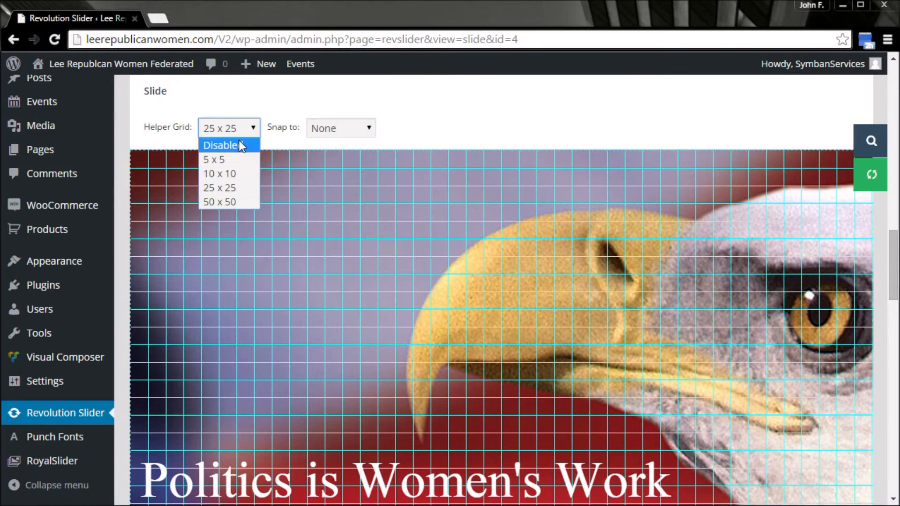
pyautogui.click(241, 146)
pyautogui.click(481, 115)
# Step: Select the "Politics is Women's Work" text layer on the slide and review its Layer General Parameters
pyautogui.scroll(-3, 479, 147)
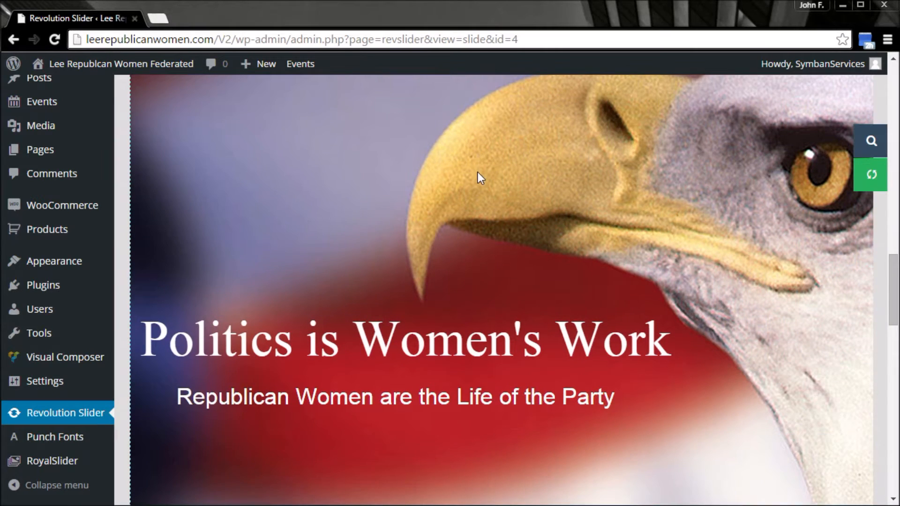
pyautogui.scroll(-6, 477, 174)
pyautogui.scroll(-3, 475, 192)
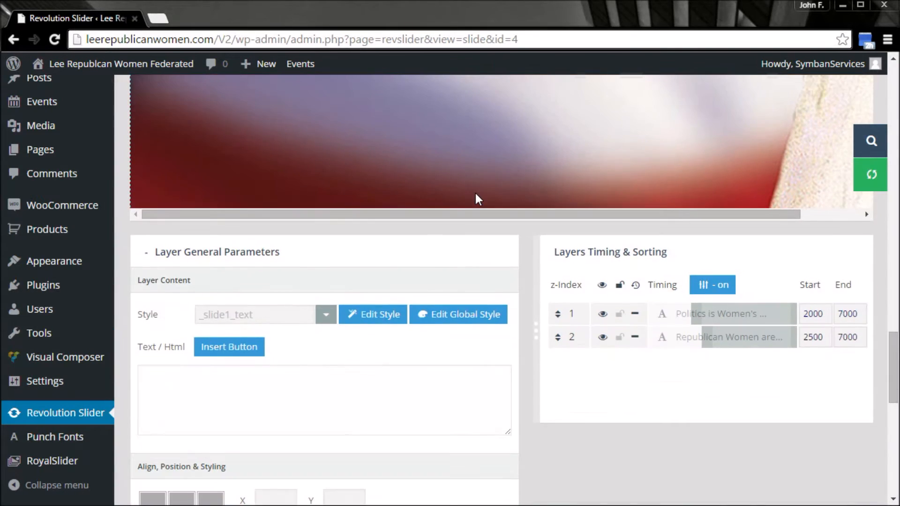
pyautogui.scroll(-2, 475, 193)
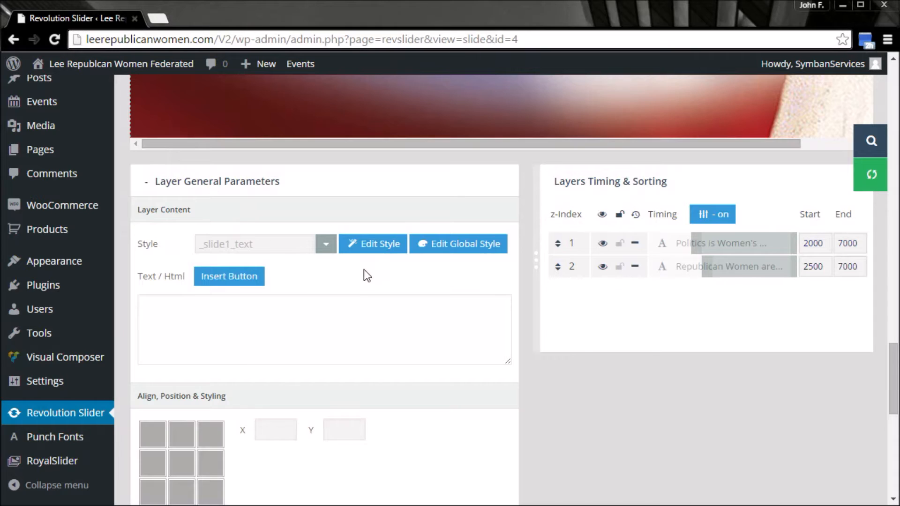
pyautogui.scroll(8, 363, 269)
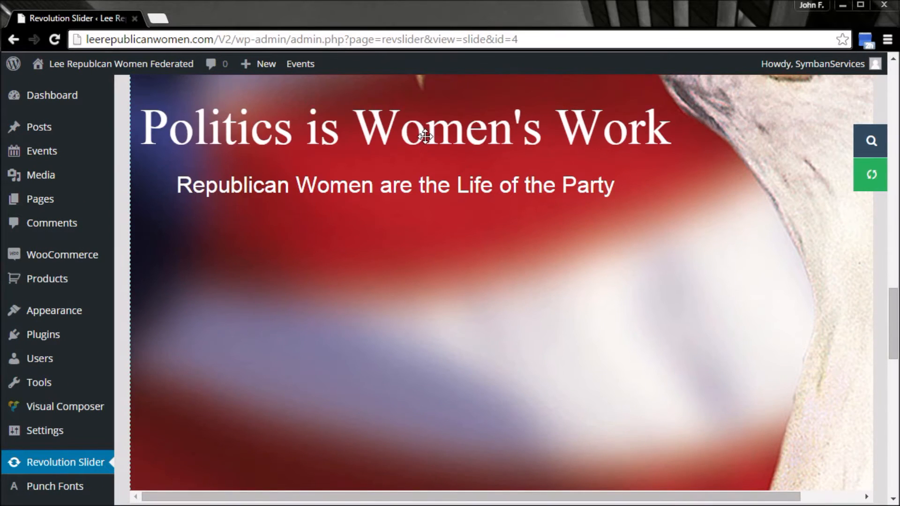
pyautogui.click(423, 135)
pyautogui.scroll(-5, 359, 265)
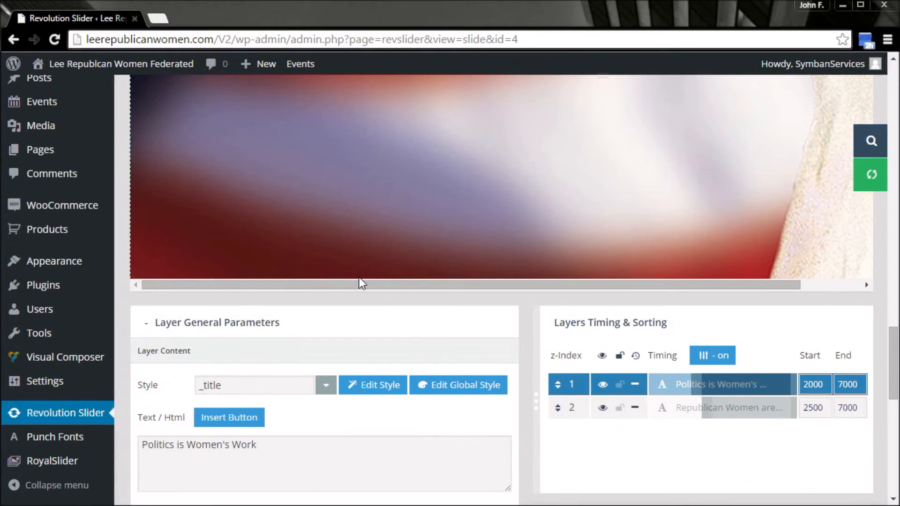
pyautogui.scroll(-2, 361, 284)
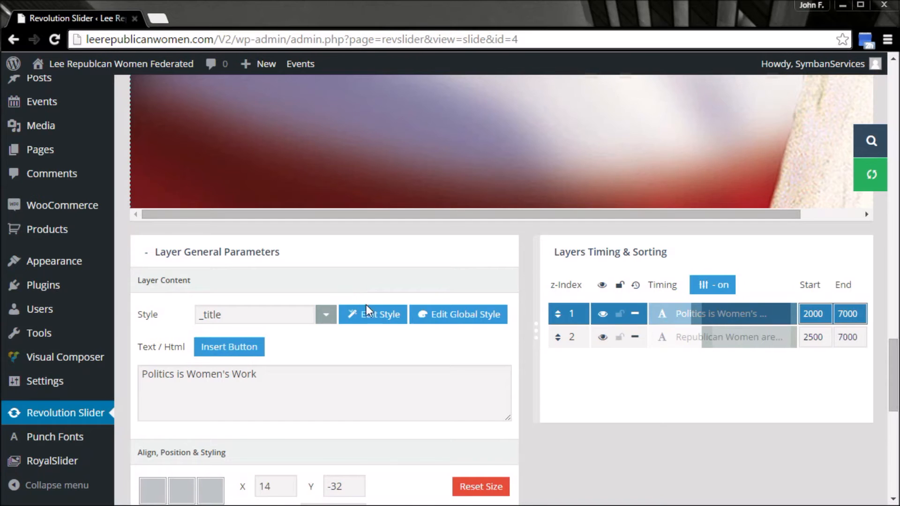
pyautogui.scroll(-2, 368, 312)
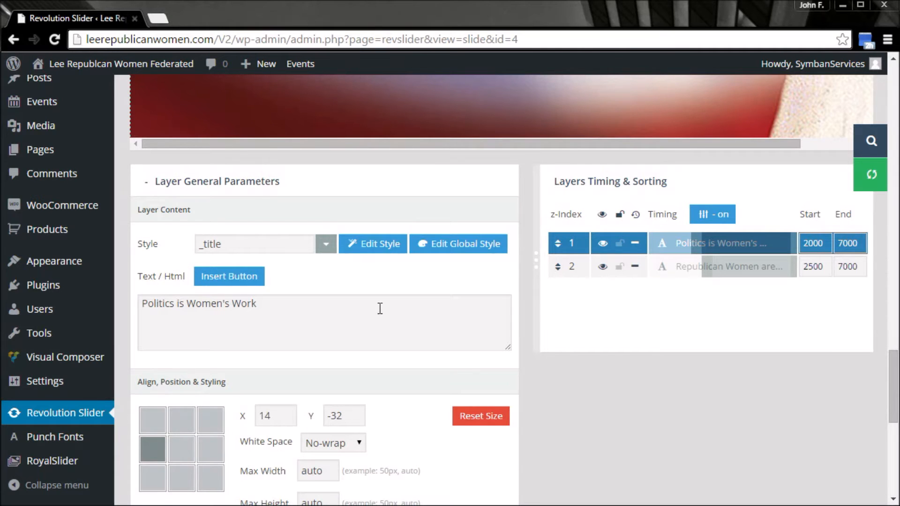
# Step: Compare the title layer on the slide with its Text / Html entry, selecting the entry's whole text "Politics is Women's Work"
pyautogui.scroll(4, 370, 313)
pyautogui.scroll(6, 378, 314)
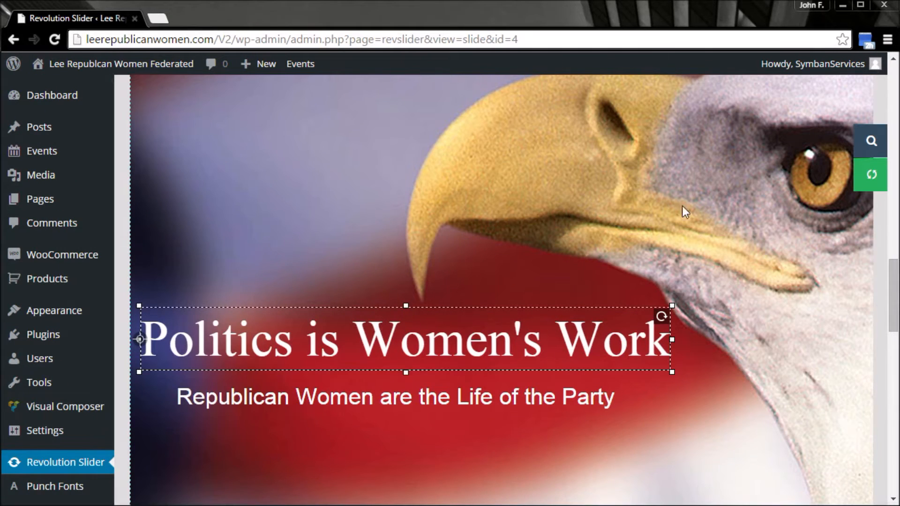
pyautogui.scroll(-3, 603, 344)
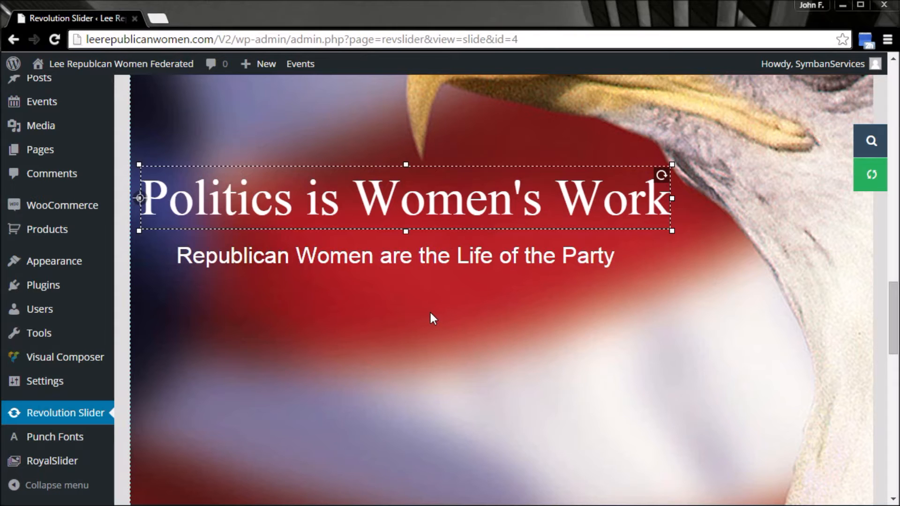
pyautogui.scroll(-4, 428, 313)
pyautogui.scroll(2, 424, 311)
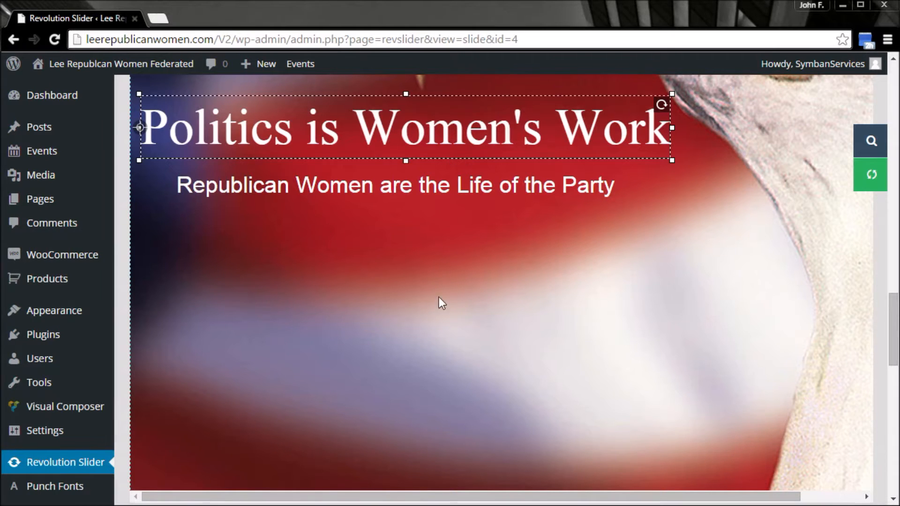
pyautogui.scroll(-6, 436, 332)
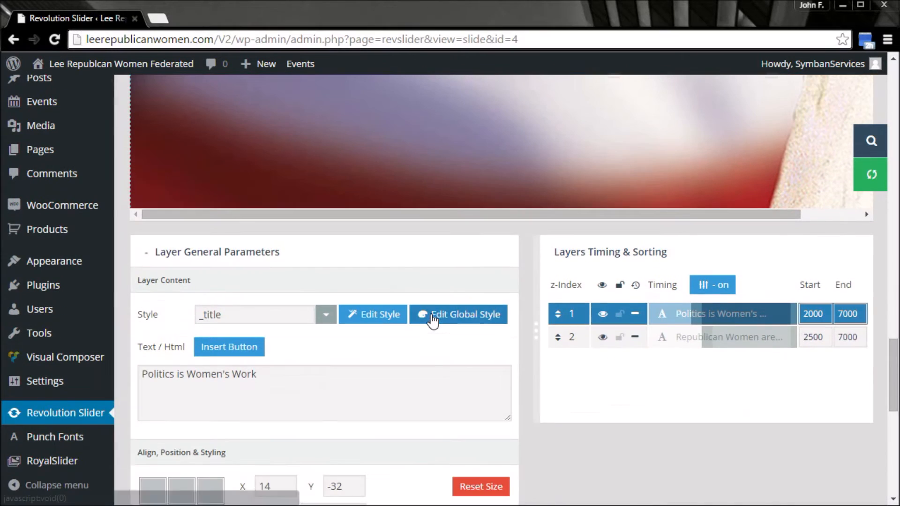
pyautogui.click(319, 376)
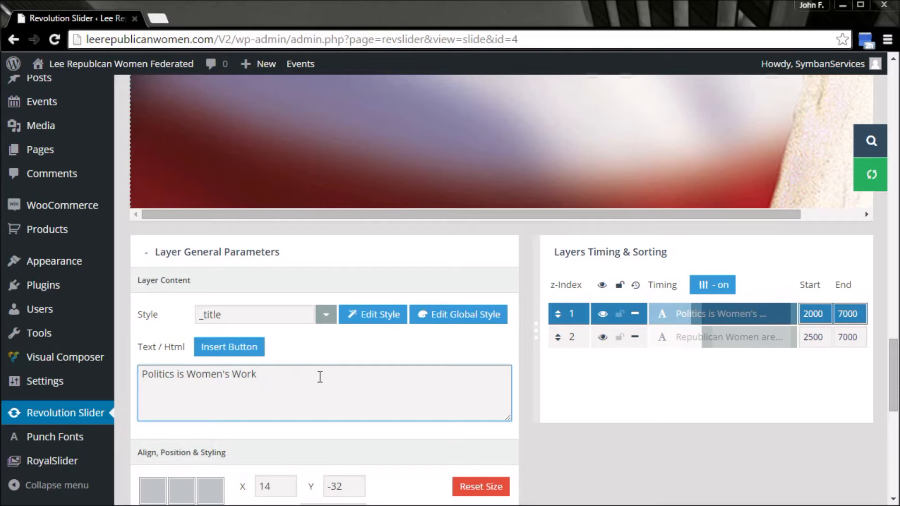
pyautogui.scroll(-2, 368, 358)
pyautogui.moveTo(281, 308); pyautogui.dragTo(125, 294)
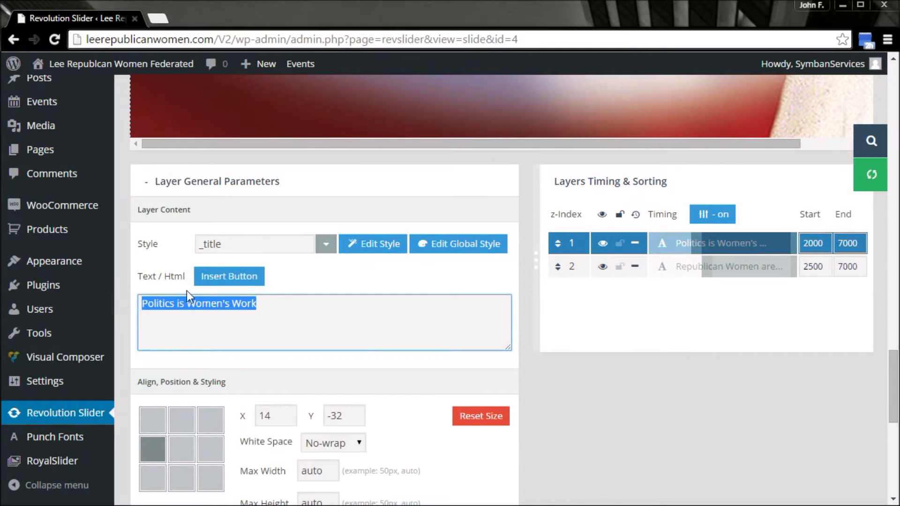
pyautogui.scroll(8, 271, 207)
pyautogui.scroll(-8, 494, 262)
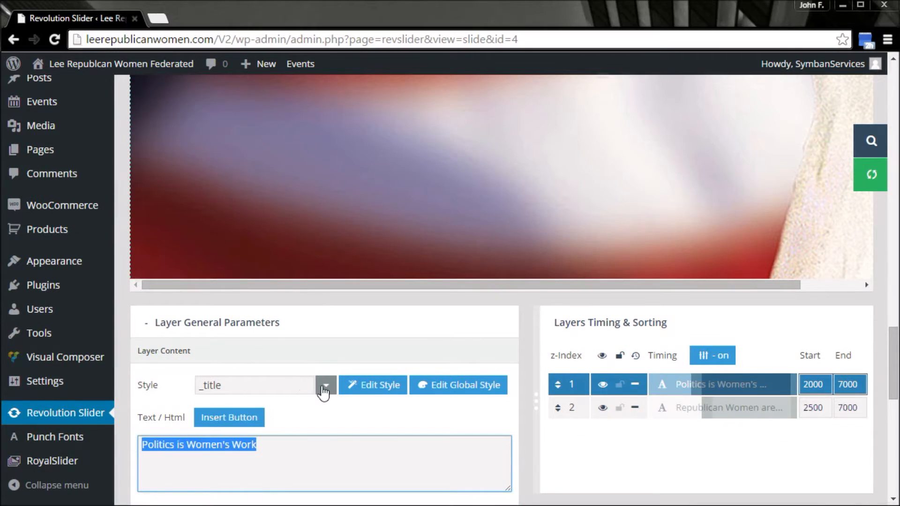
# Step: Look over the Style presets available for the "Politics is Women's Work" layer, close the list and view the layer on the slide
pyautogui.click(325, 390)
pyautogui.scroll(-7, 323, 389)
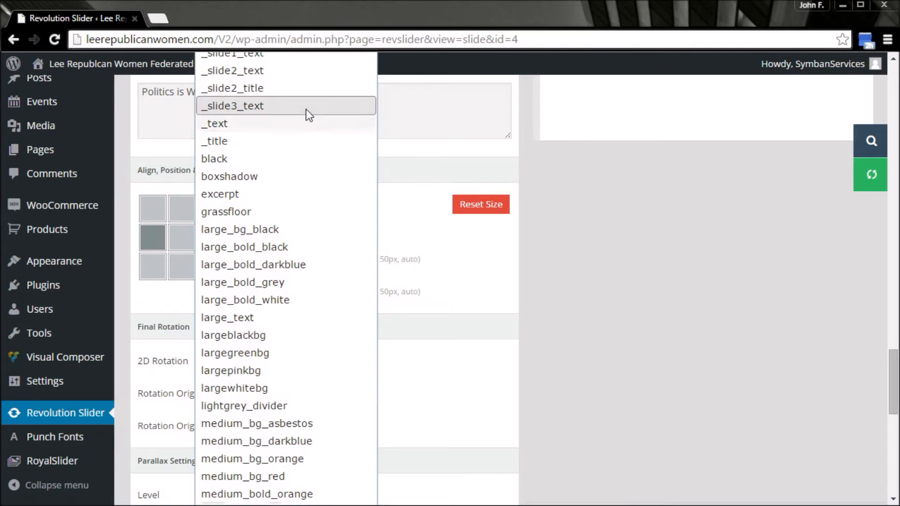
pyautogui.scroll(6, 297, 229)
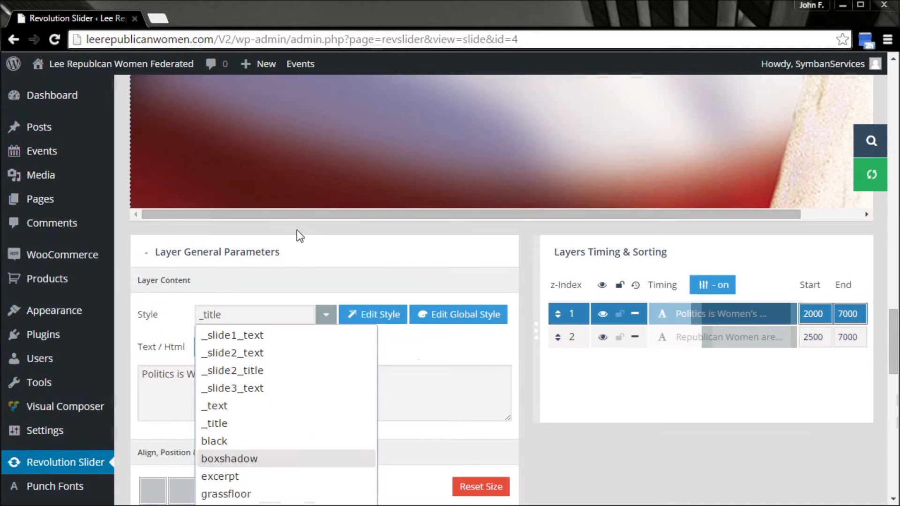
pyautogui.click(289, 283)
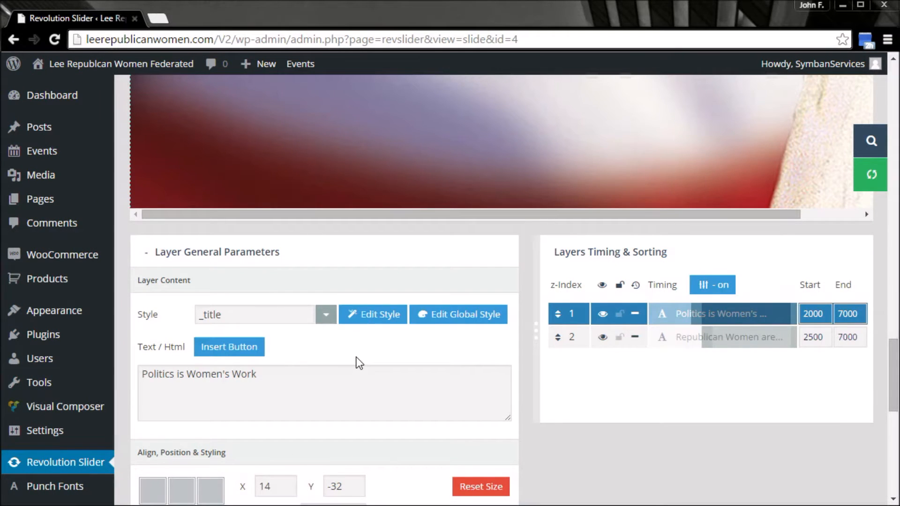
pyautogui.scroll(6, 370, 361)
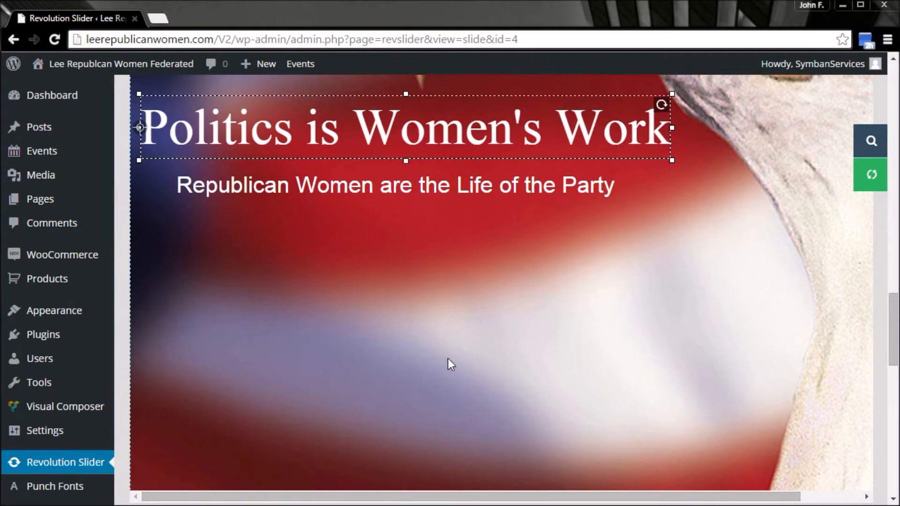
# Step: Select the "Republican Women are the Life of the Party" text layer and compare it on the slide with its Style and Text / Html entries
pyautogui.scroll(-1, 437, 381)
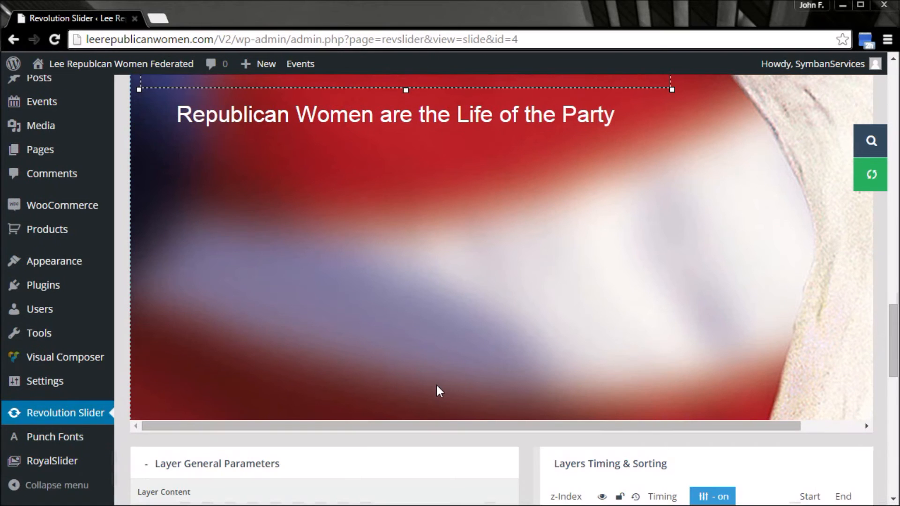
pyautogui.scroll(1, 436, 383)
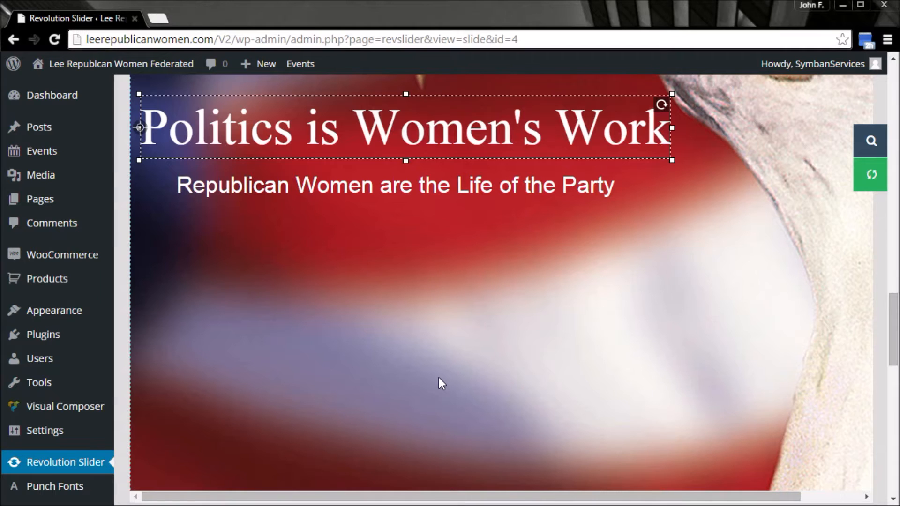
pyautogui.click(450, 186)
pyautogui.scroll(-4, 389, 294)
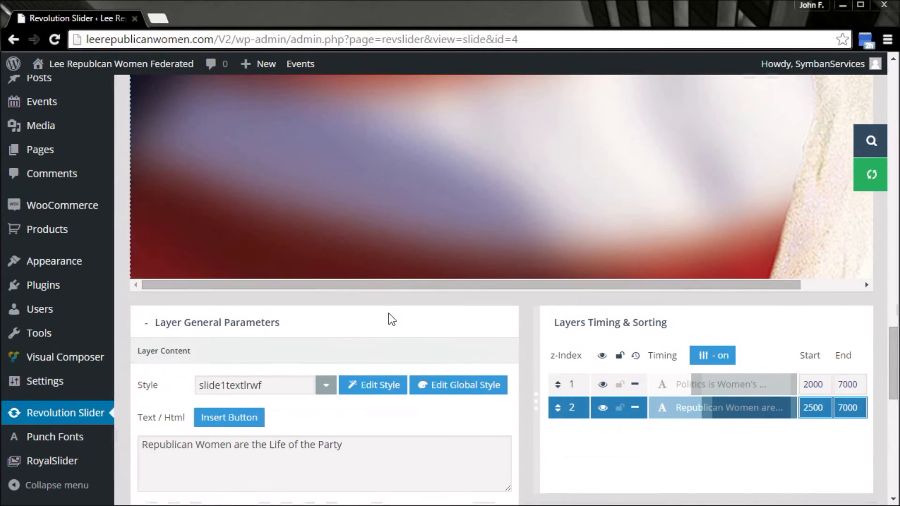
pyautogui.click(279, 382)
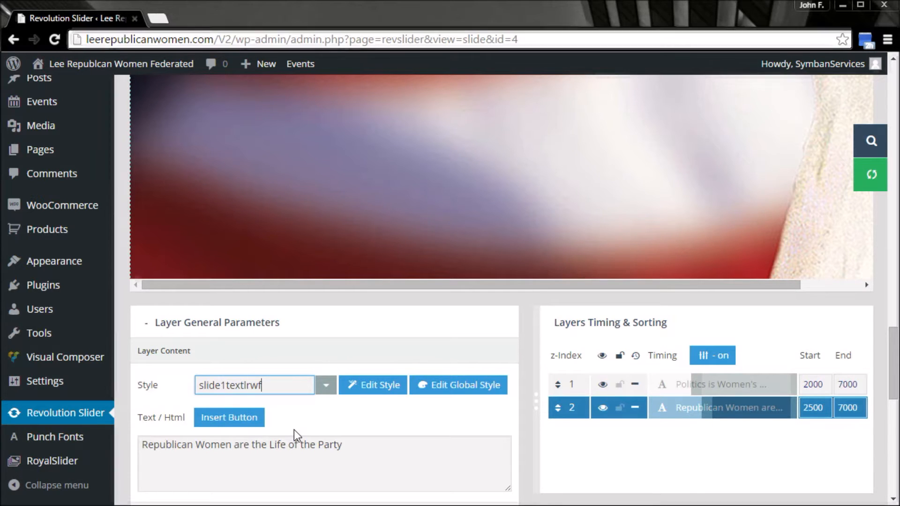
pyautogui.scroll(3, 300, 429)
pyautogui.scroll(3, 303, 428)
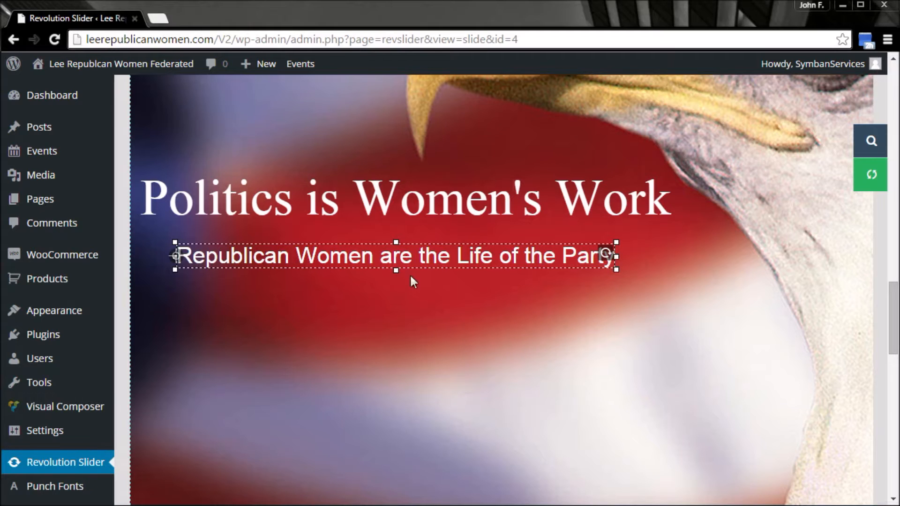
pyautogui.scroll(-8, 411, 272)
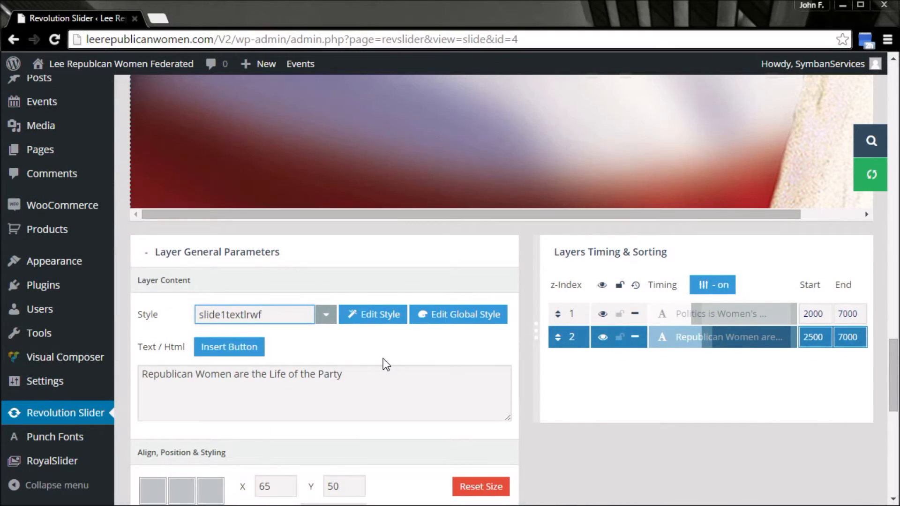
# Step: Open the subtitle layer's style for editing and examine its font Family and Color settings
pyautogui.click(382, 316)
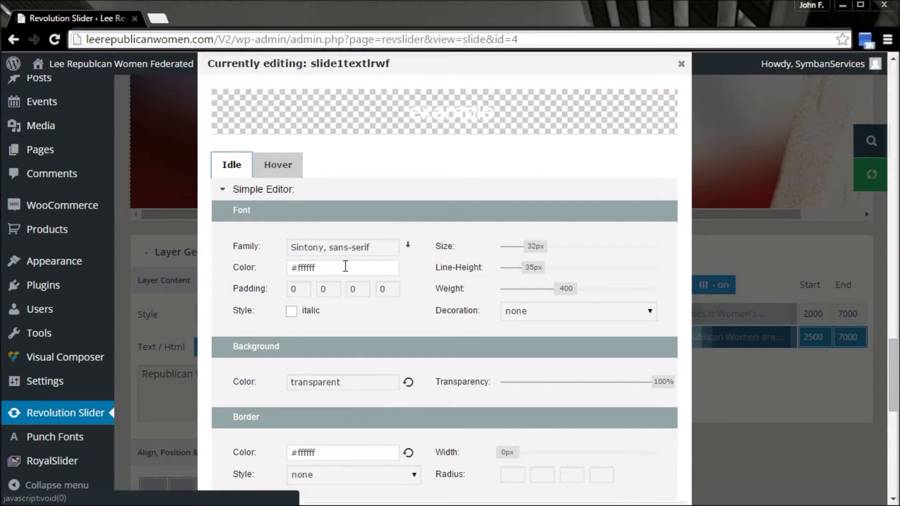
pyautogui.click(346, 266)
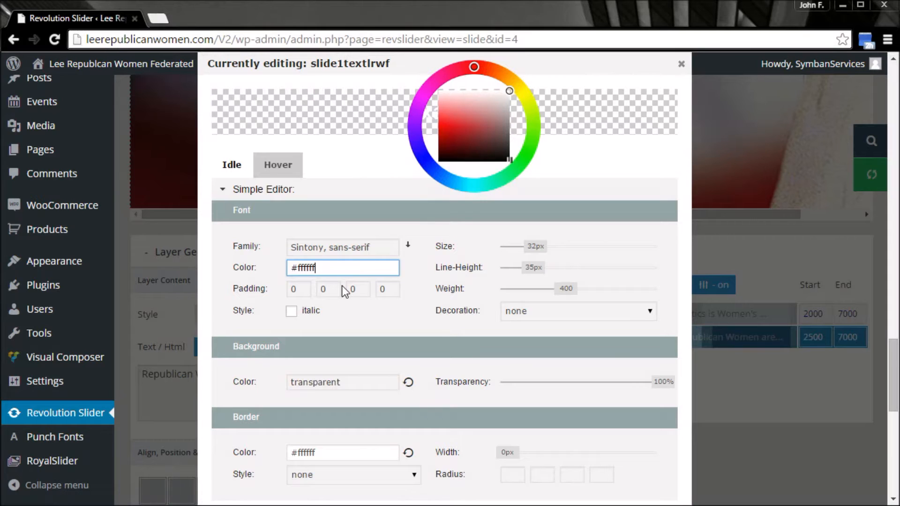
pyautogui.click(360, 247)
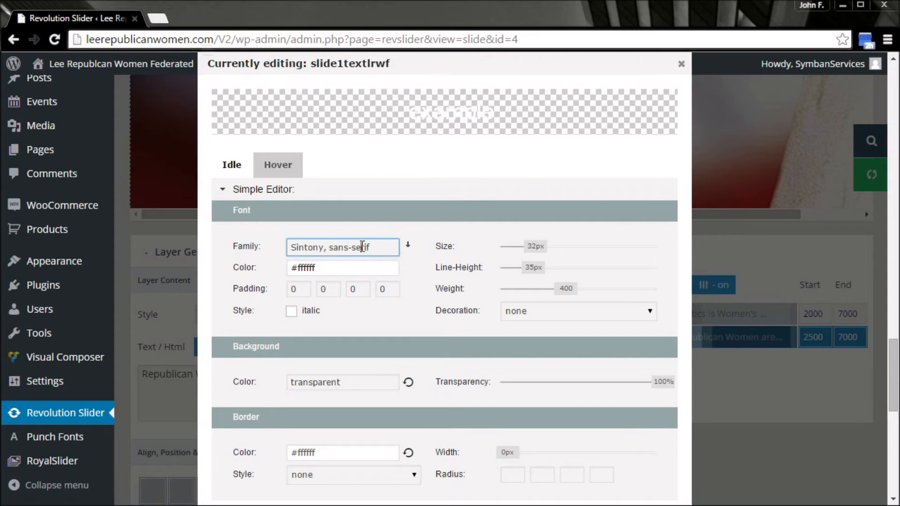
# Step: Try #da3e3e as the background color of the subtitle's style, and reset the background to transparent
pyautogui.scroll(-2, 360, 322)
pyautogui.click(356, 309)
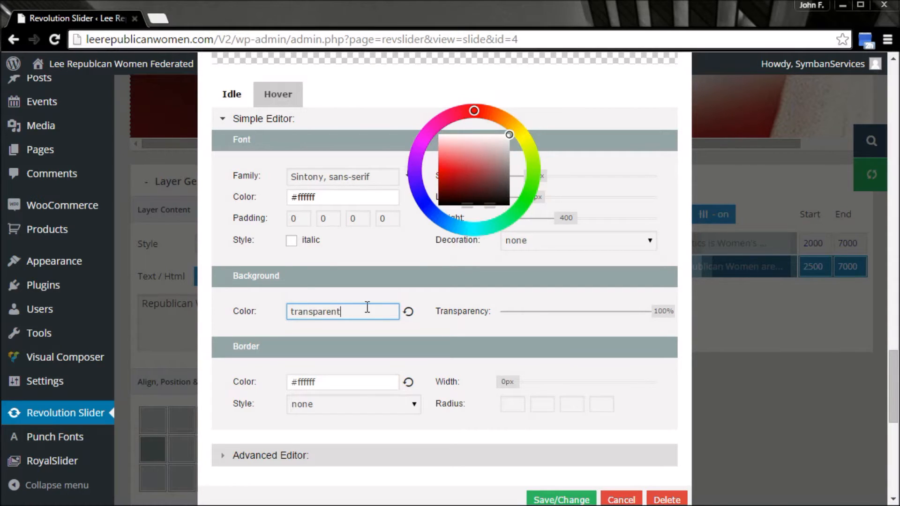
pyautogui.moveTo(364, 306); pyautogui.dragTo(269, 311)
pyautogui.click(460, 166)
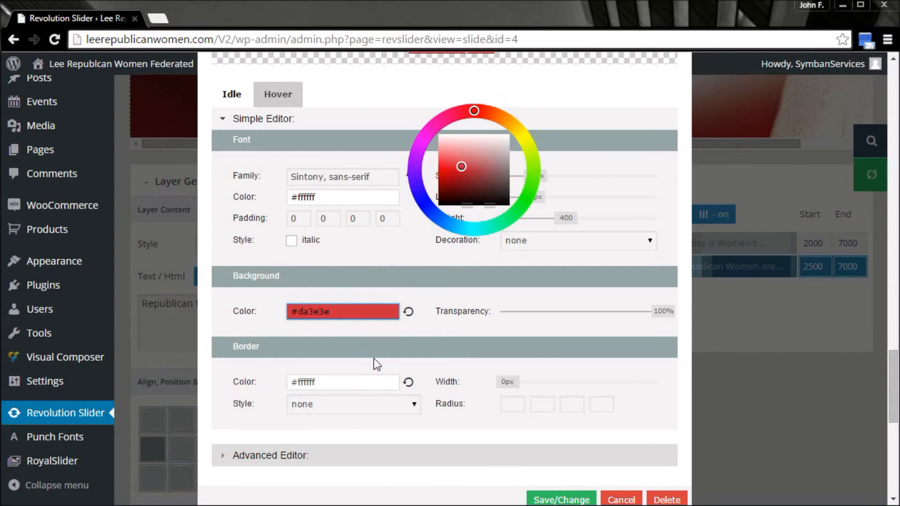
pyautogui.click(408, 311)
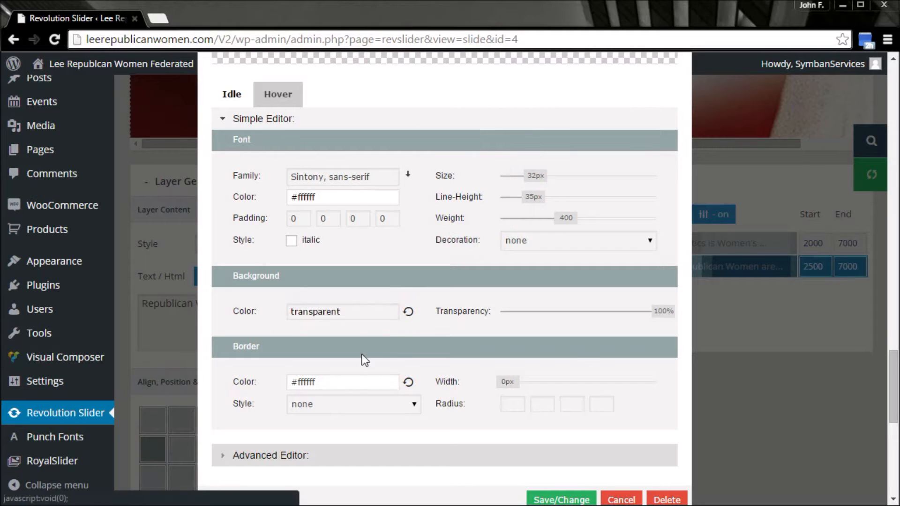
# Step: Review the subtitle style's Border settings and its CSS in the Advanced Editor, and close the style editor without saving
pyautogui.click(354, 382)
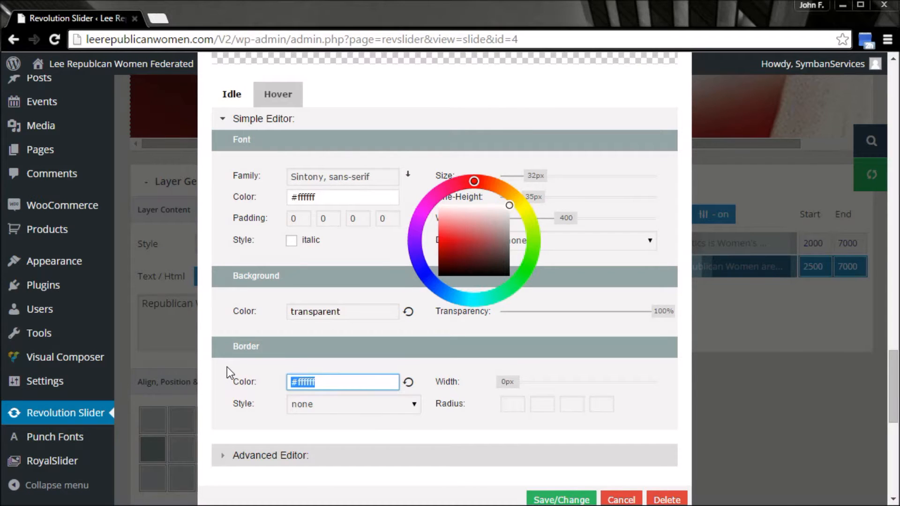
pyautogui.scroll(-2, 246, 356)
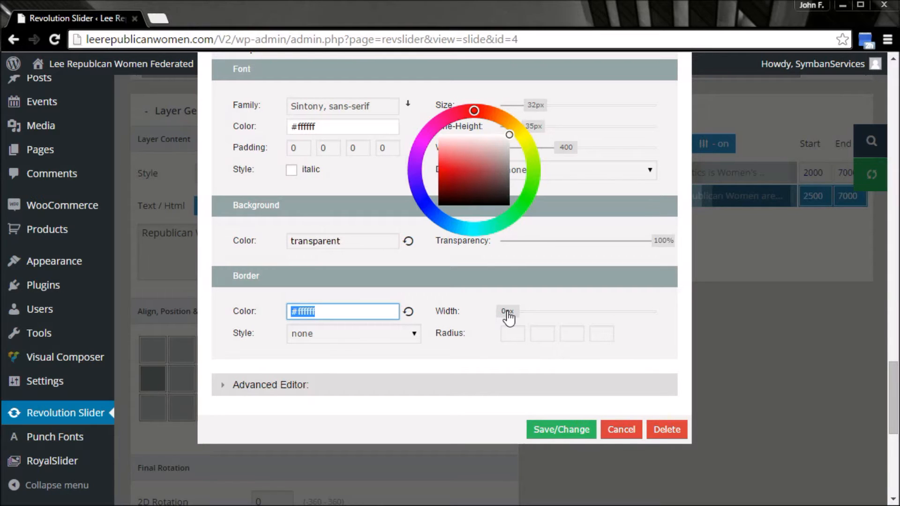
pyautogui.click(229, 386)
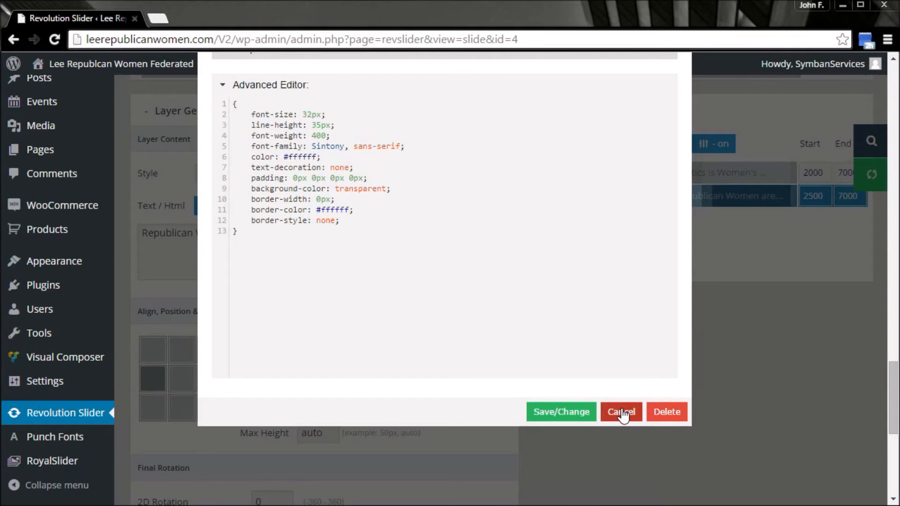
pyautogui.click(219, 84)
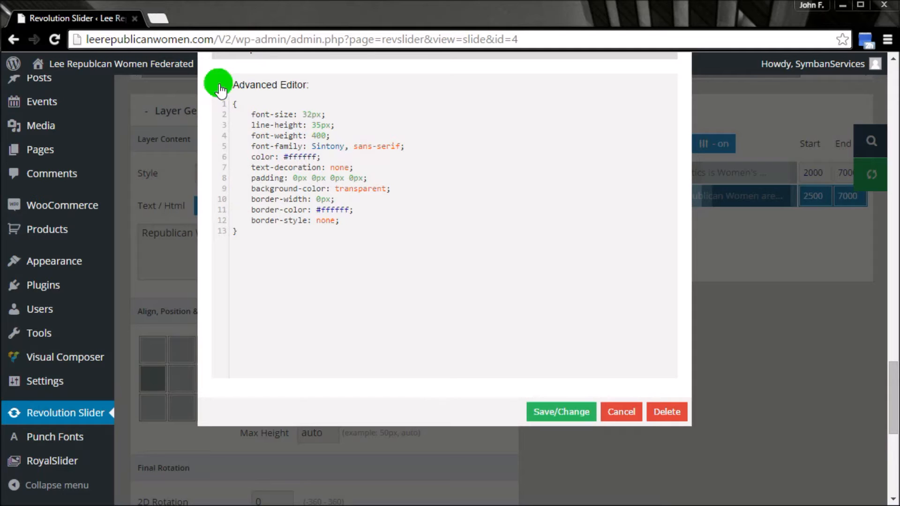
pyautogui.scroll(9, 352, 232)
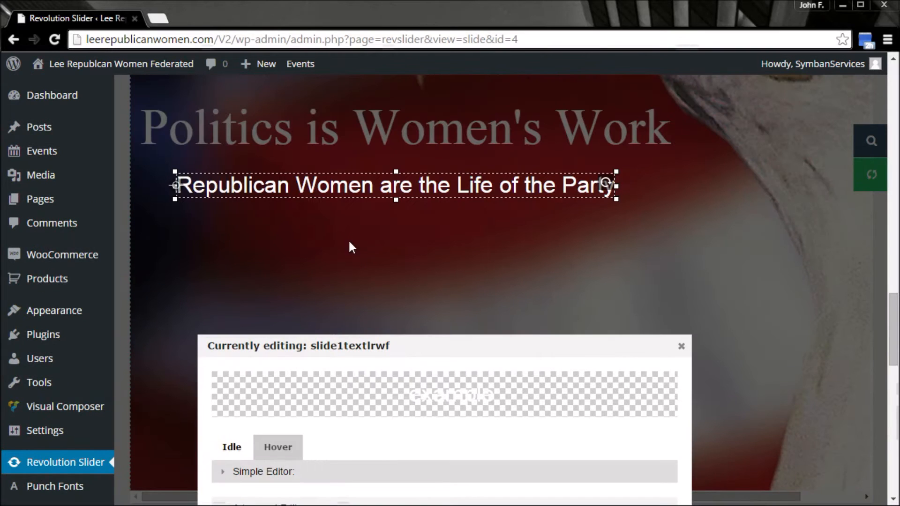
pyautogui.scroll(-5, 353, 274)
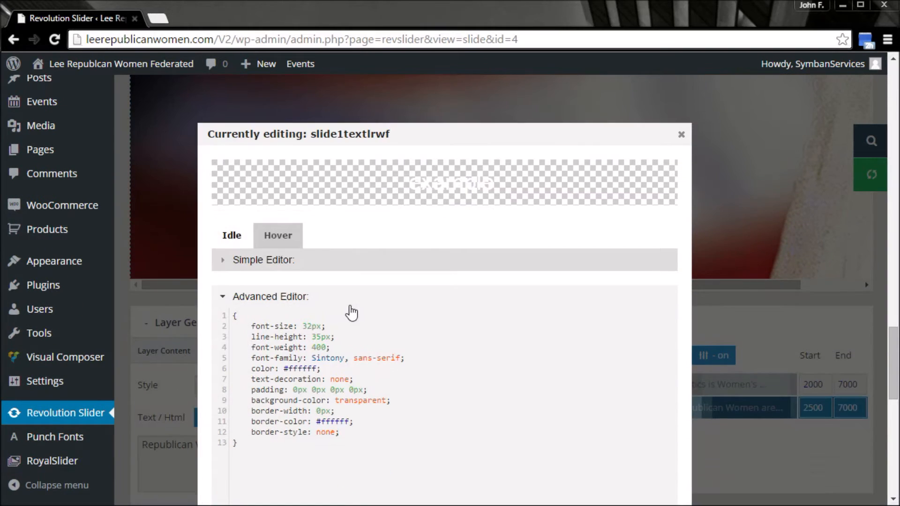
pyautogui.scroll(-5, 351, 312)
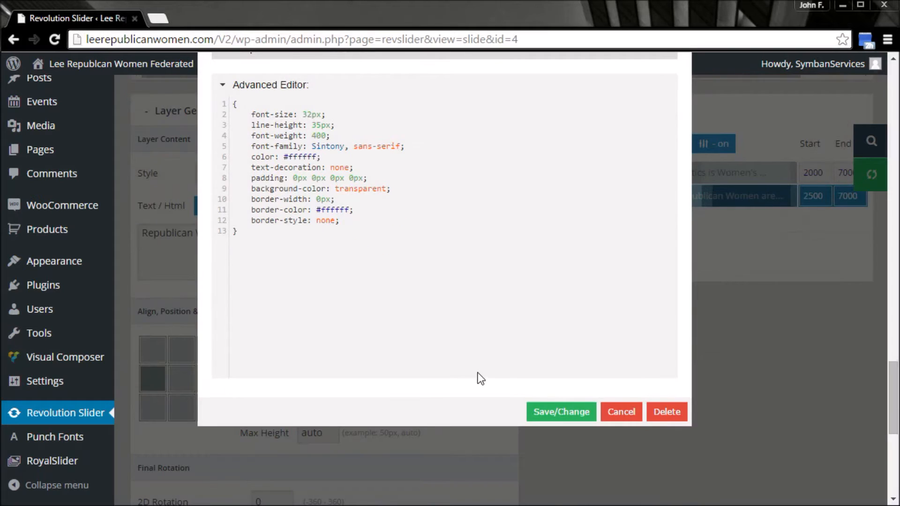
pyautogui.click(615, 413)
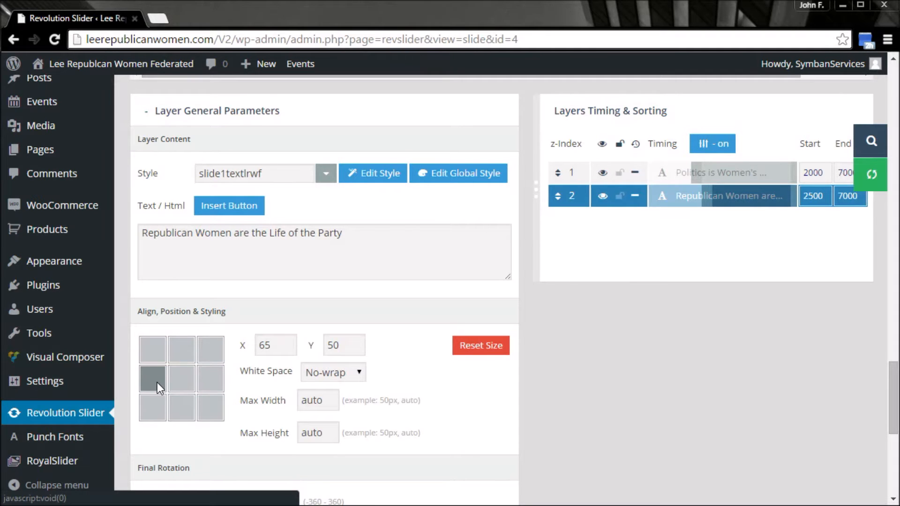
# Step: Compare the subtitle's placement on the slide with its Align, Position & Styling settings, and inspect the Final Rotation values
pyautogui.scroll(10, 155, 381)
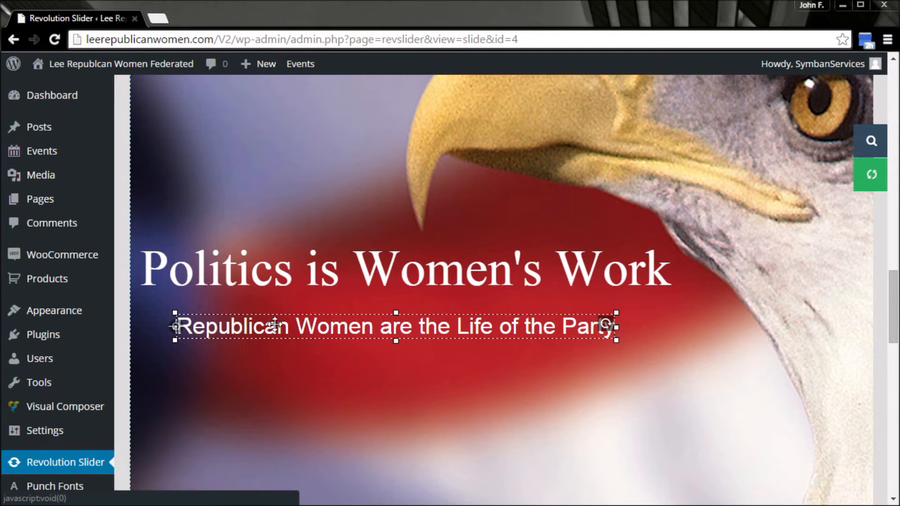
pyautogui.scroll(-10, 244, 355)
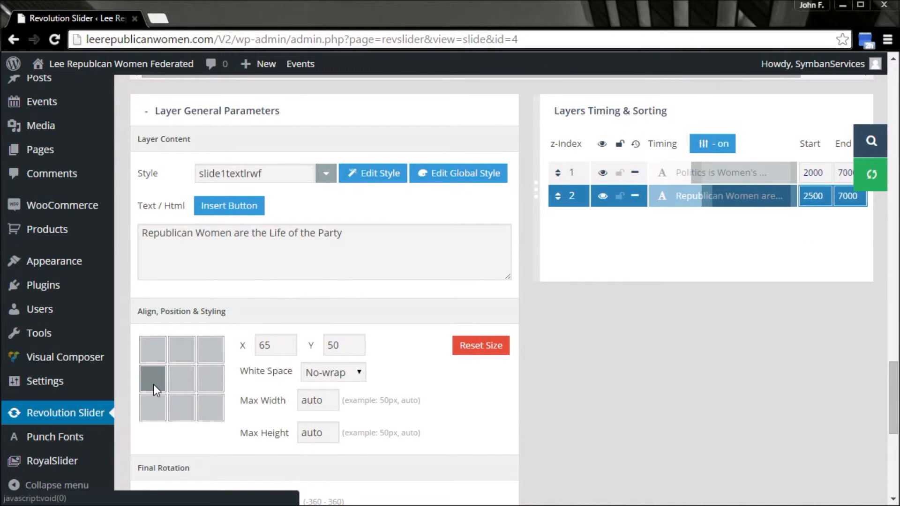
pyautogui.scroll(-4, 488, 410)
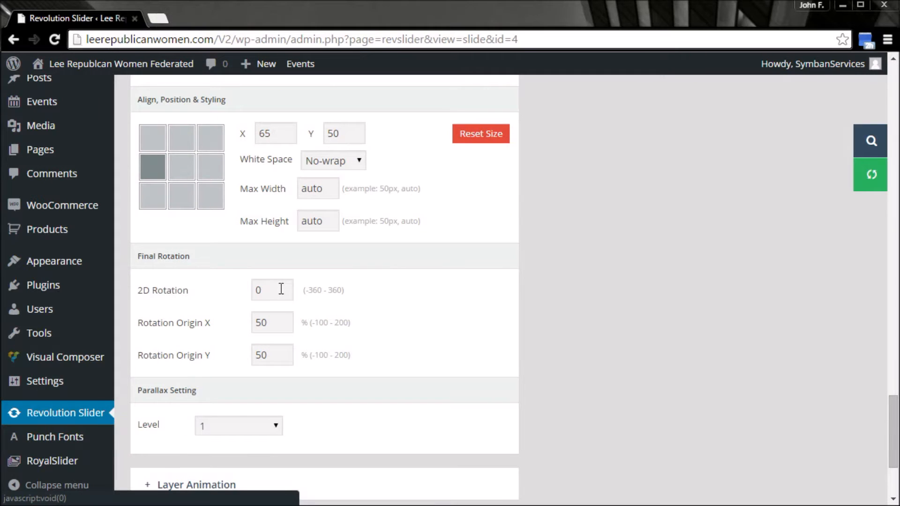
pyautogui.click(287, 327)
pyautogui.click(285, 355)
pyautogui.doubleClick(282, 289)
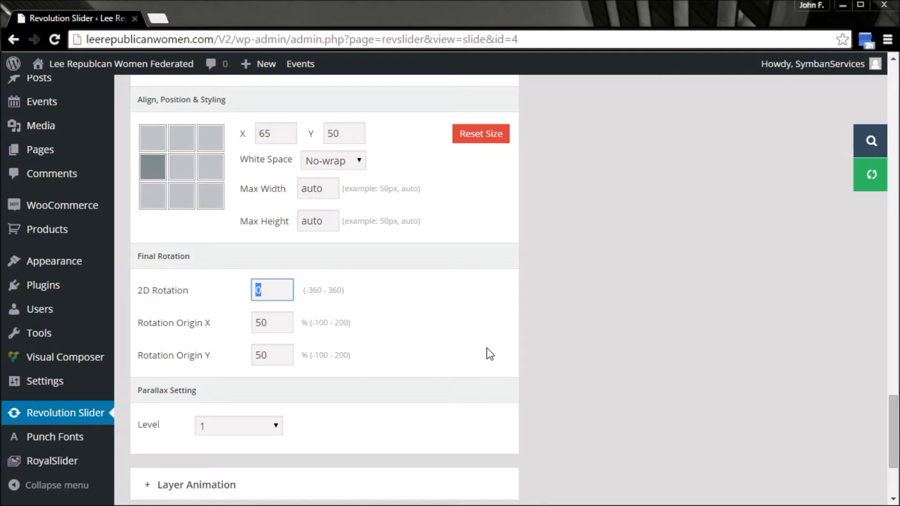
pyautogui.click(434, 363)
# Step: Look over the available Parallax Setting levels for the subtitle layer and close the list without choosing one
pyautogui.scroll(-2, 401, 316)
pyautogui.scroll(-2, 402, 316)
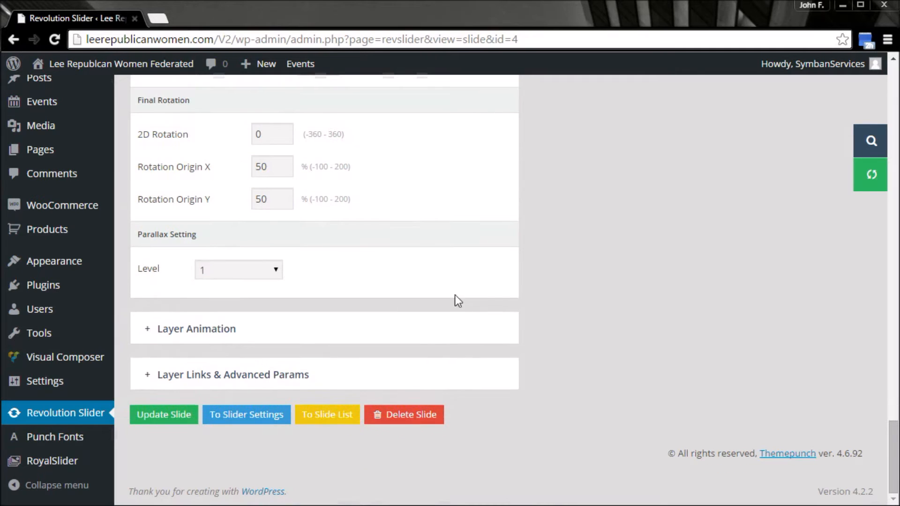
pyautogui.click(279, 270)
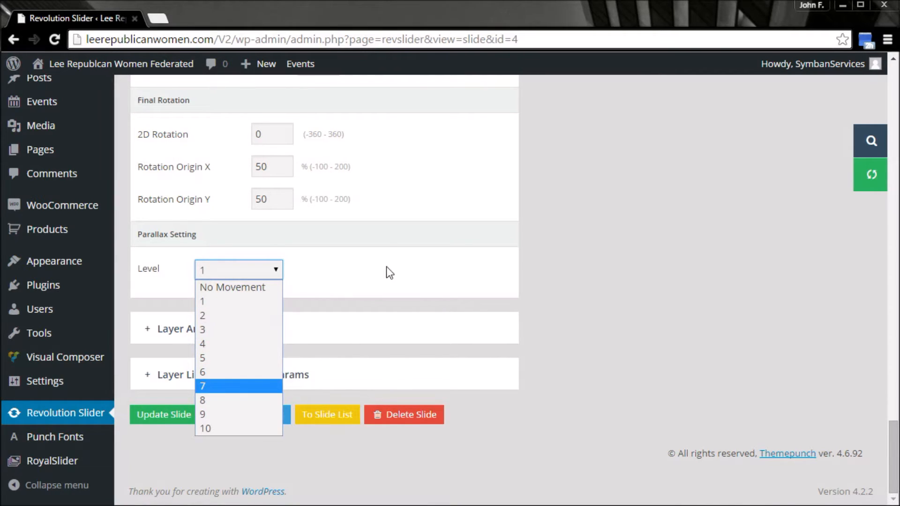
pyautogui.click(313, 273)
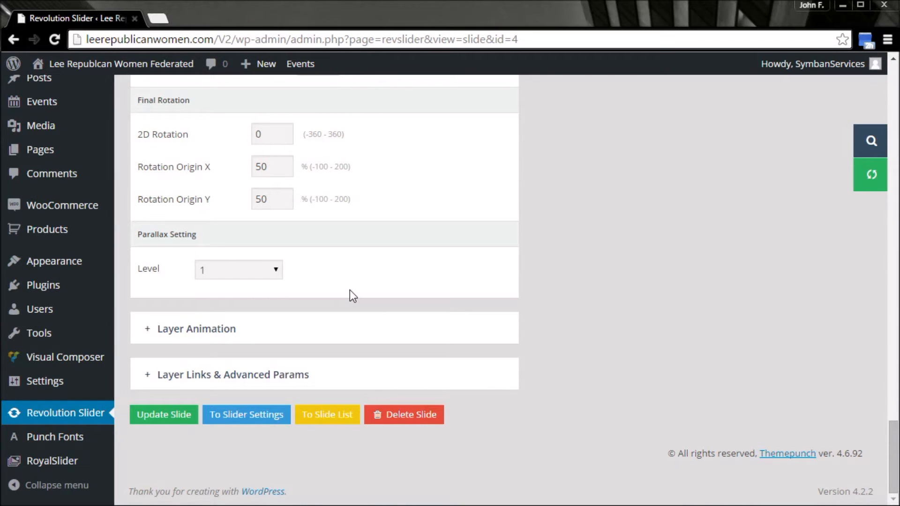
# Step: Open the subtitle's Layer Animation settings and compare the transition preview and Start Animation with the layer on the slide
pyautogui.click(159, 332)
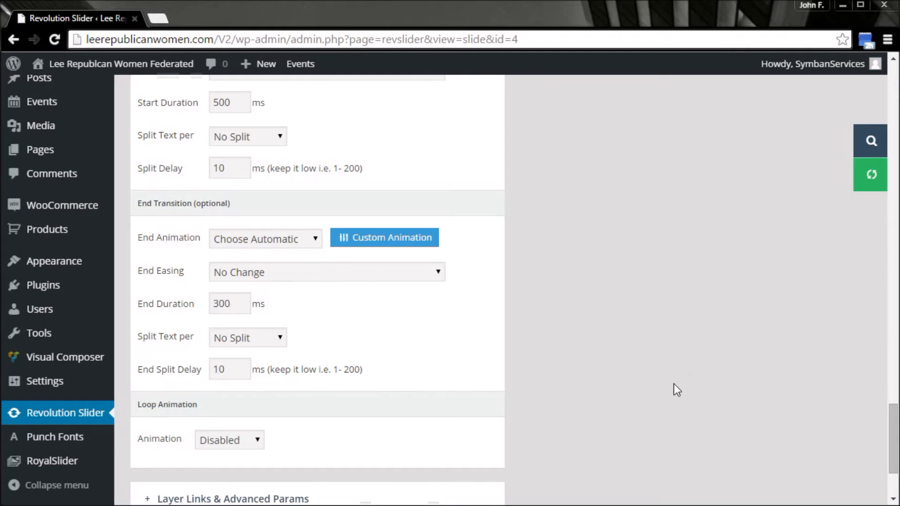
pyautogui.scroll(10, 674, 384)
pyautogui.scroll(-2, 592, 447)
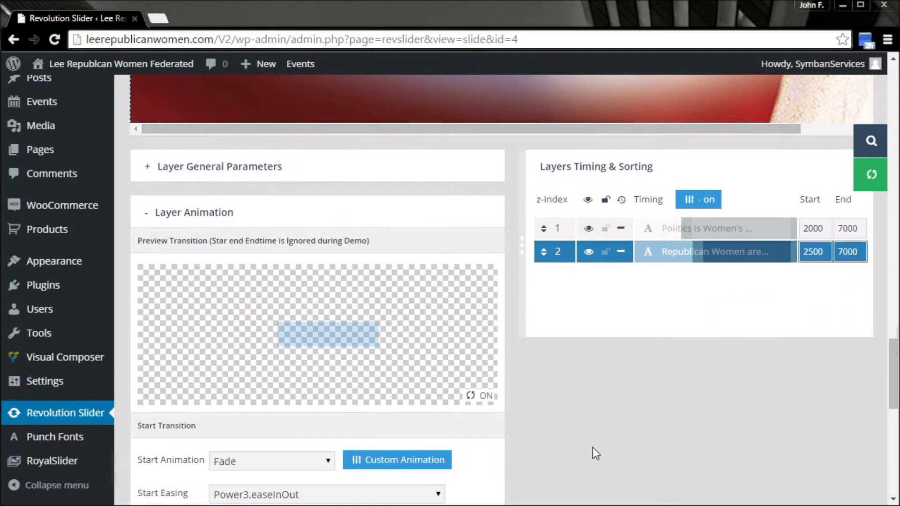
pyautogui.scroll(-4, 598, 403)
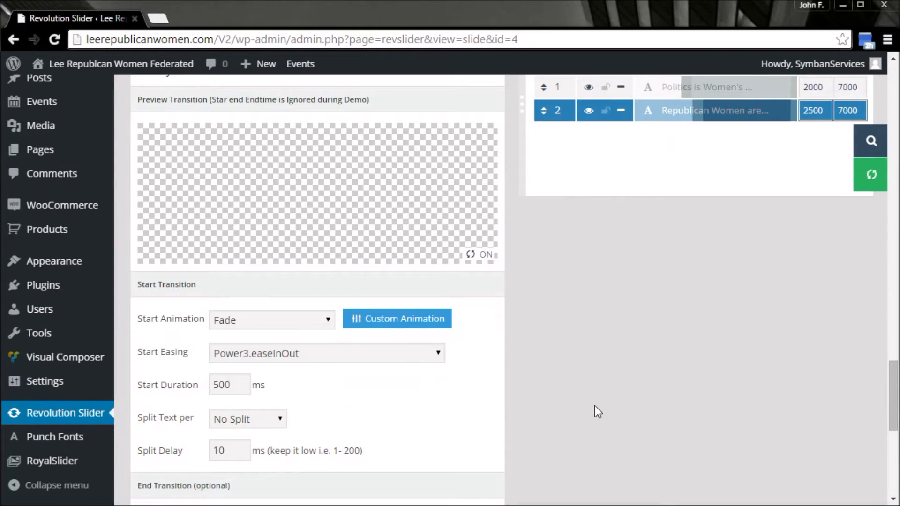
pyautogui.scroll(-2, 595, 406)
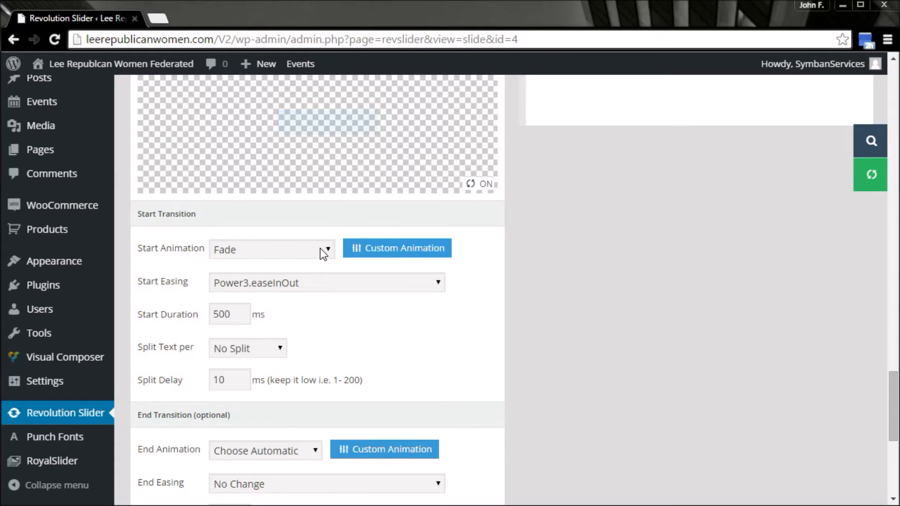
pyautogui.scroll(6, 332, 324)
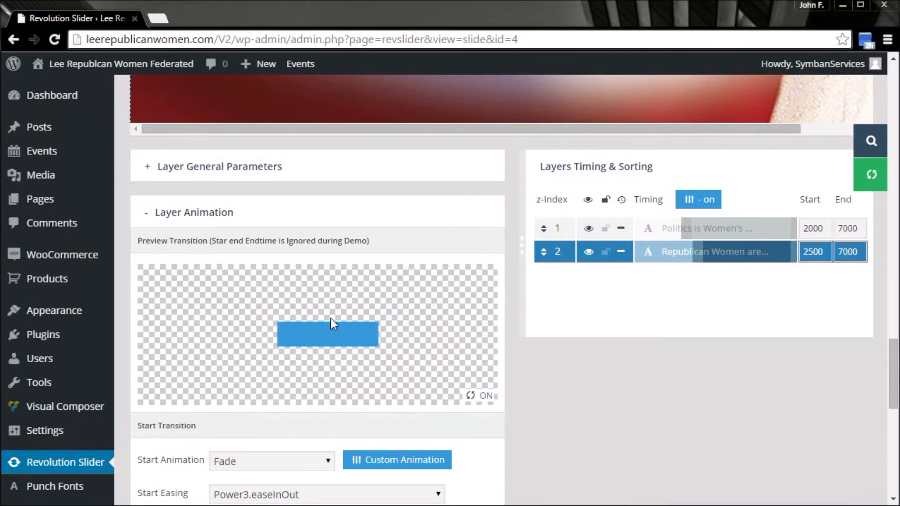
pyautogui.scroll(8, 330, 324)
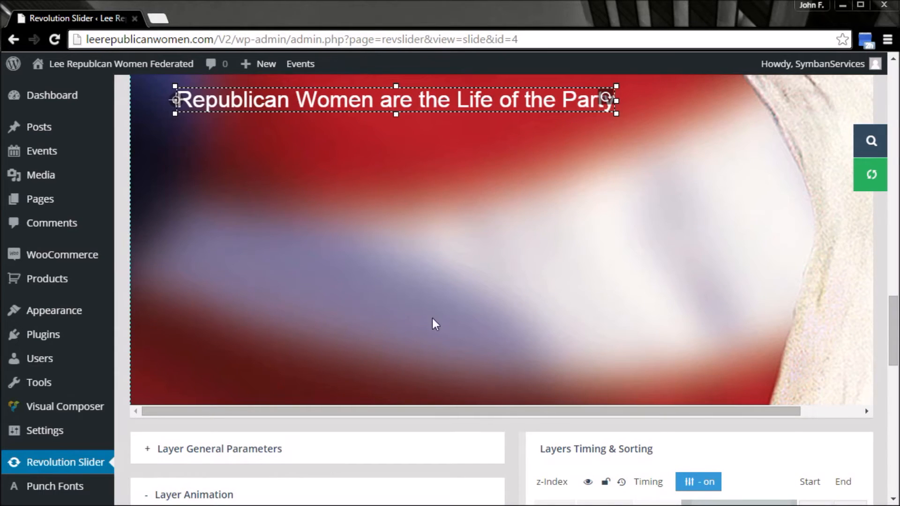
# Step: Review the subtitle layer's Start Transition settings and select the Start Duration value
pyautogui.scroll(-10, 466, 274)
pyautogui.scroll(-2, 446, 434)
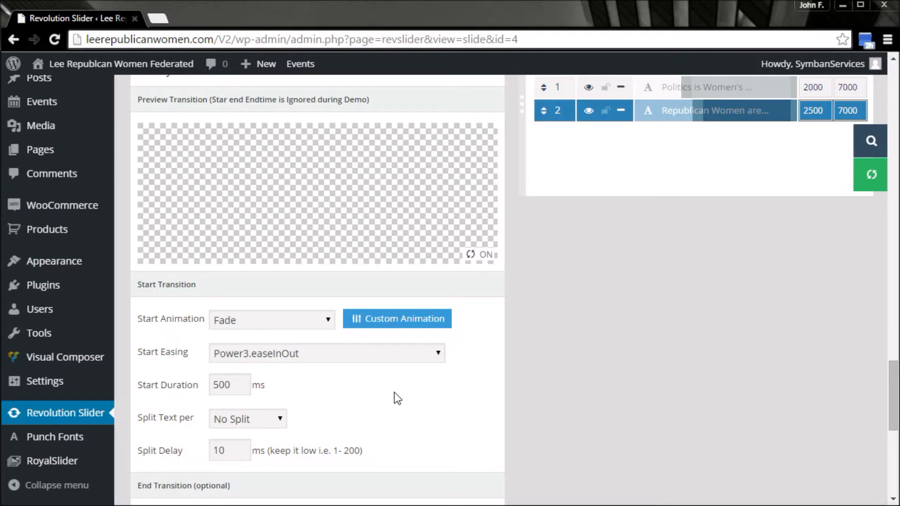
pyautogui.scroll(-2, 327, 323)
pyautogui.moveTo(236, 315); pyautogui.dragTo(208, 315)
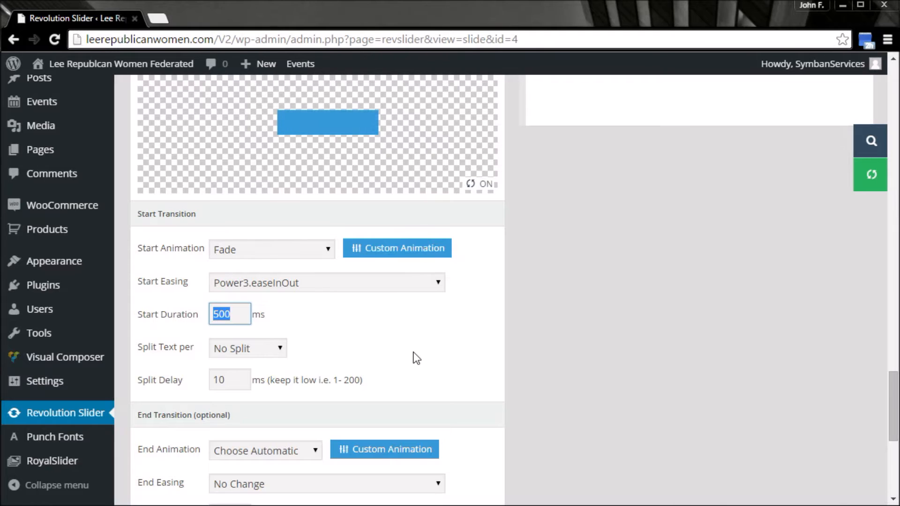
# Step: Look over the subtitle layer's Split Text per choices and its End Animation options, closing both lists without choosing one
pyautogui.click(277, 352)
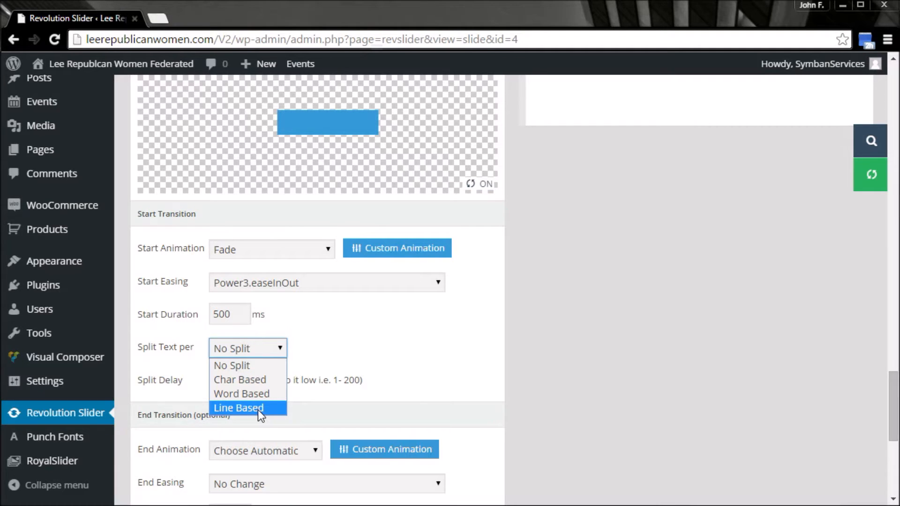
pyautogui.click(457, 389)
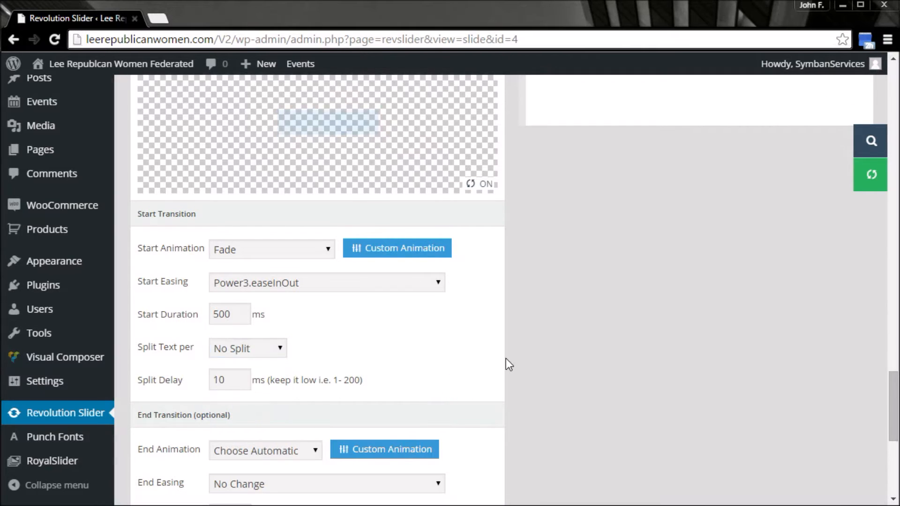
pyautogui.scroll(-3, 508, 368)
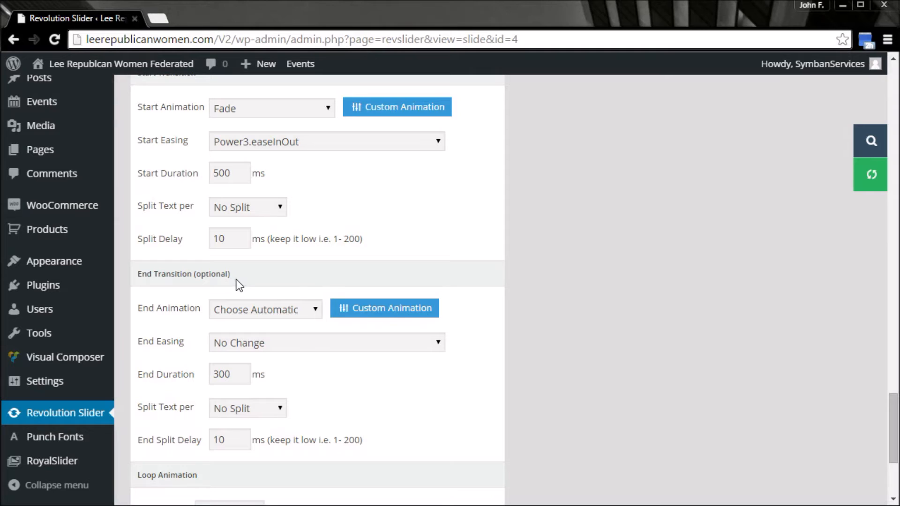
pyautogui.click(312, 310)
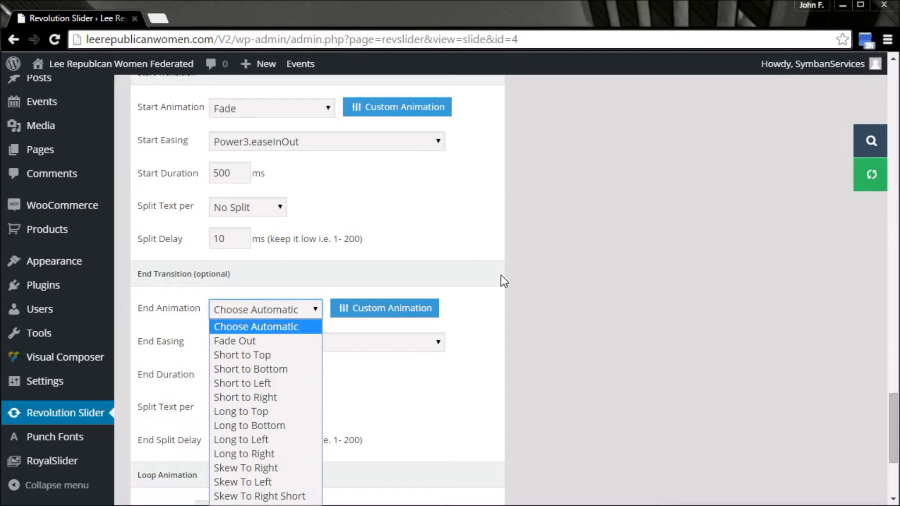
pyautogui.click(513, 272)
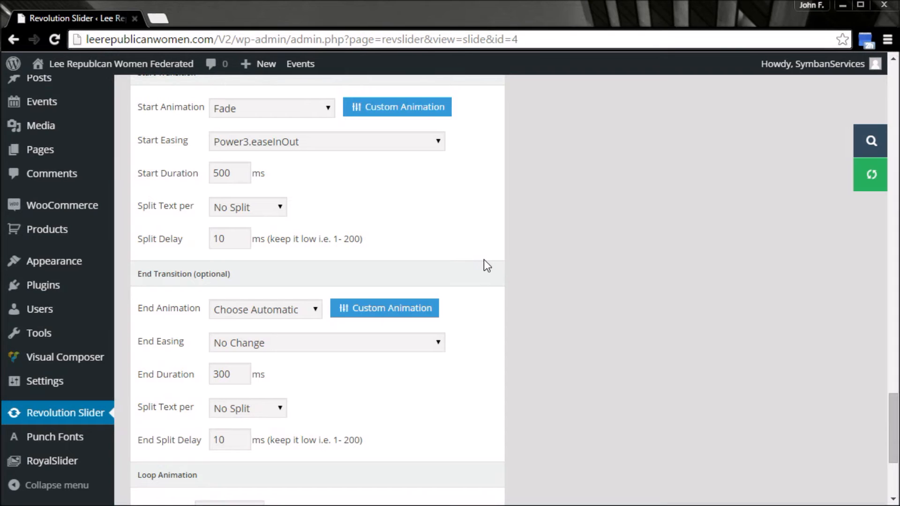
pyautogui.click(312, 311)
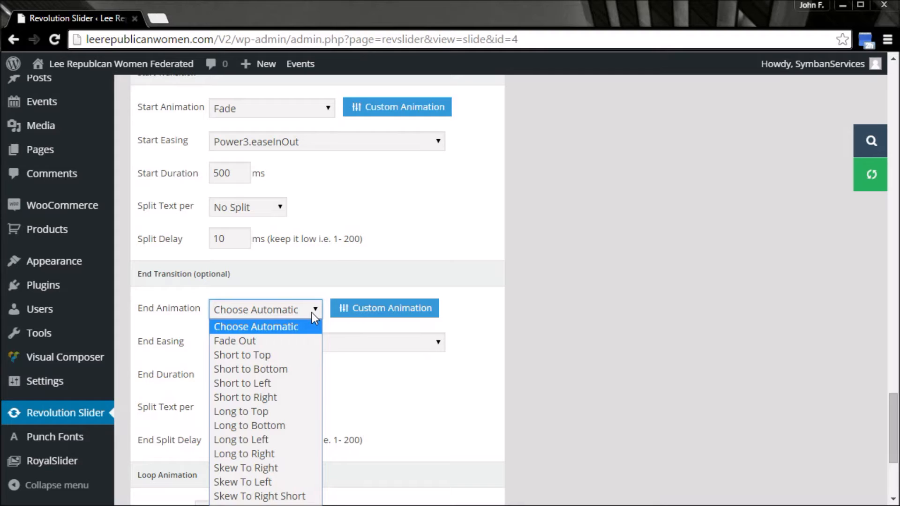
pyautogui.click(534, 302)
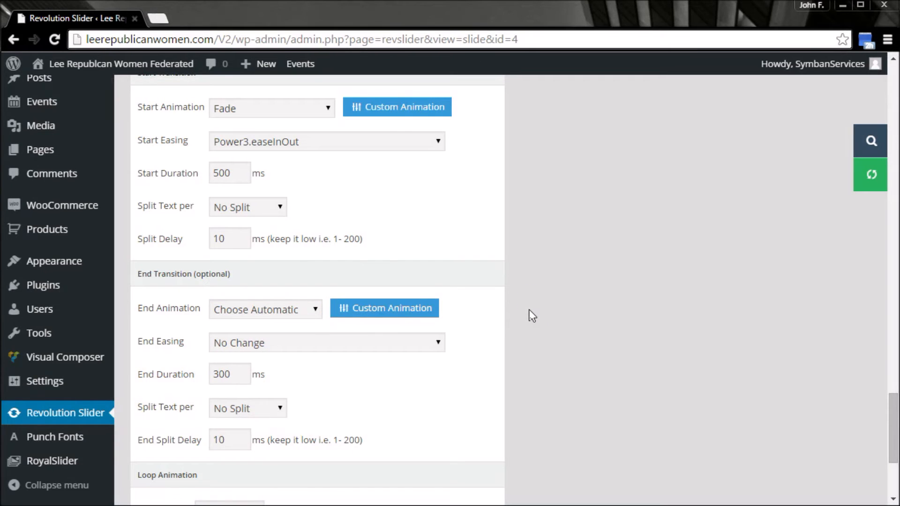
# Step: Review the rest of the End Transition settings and the available Loop Animation types for the subtitle layer without choosing one
pyautogui.scroll(-2, 529, 310)
pyautogui.scroll(-2, 530, 311)
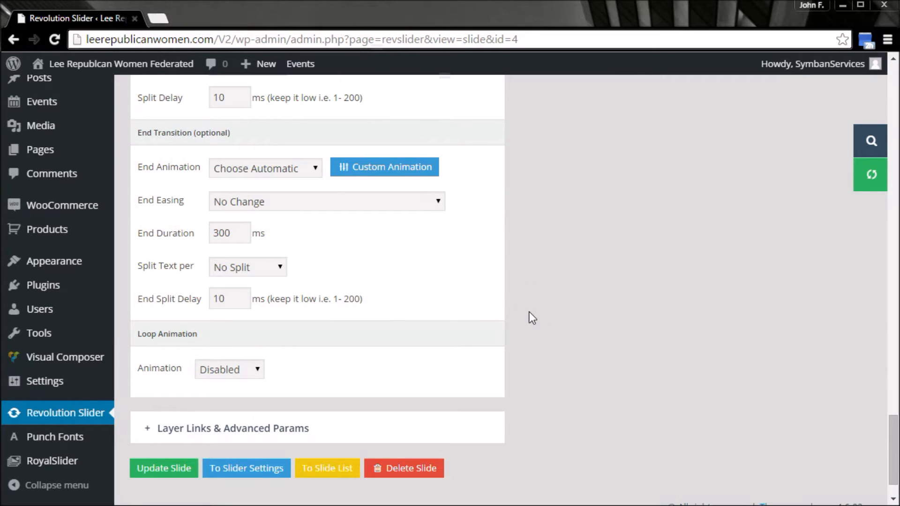
pyautogui.click(256, 370)
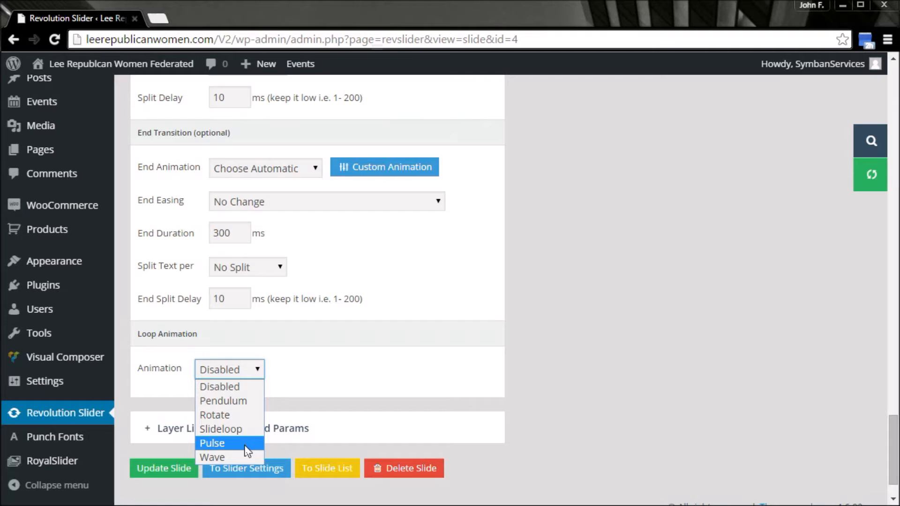
pyautogui.click(381, 357)
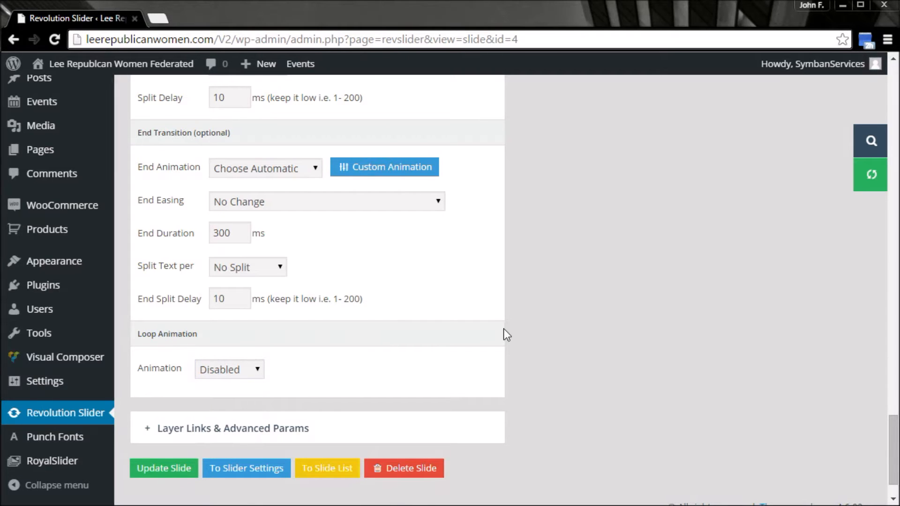
# Step: Inspect the title and subtitle timing bars in Layers Timing & Sorting, selecting the title layer first and the subtitle layer second
pyautogui.scroll(2, 504, 331)
pyautogui.scroll(9, 509, 339)
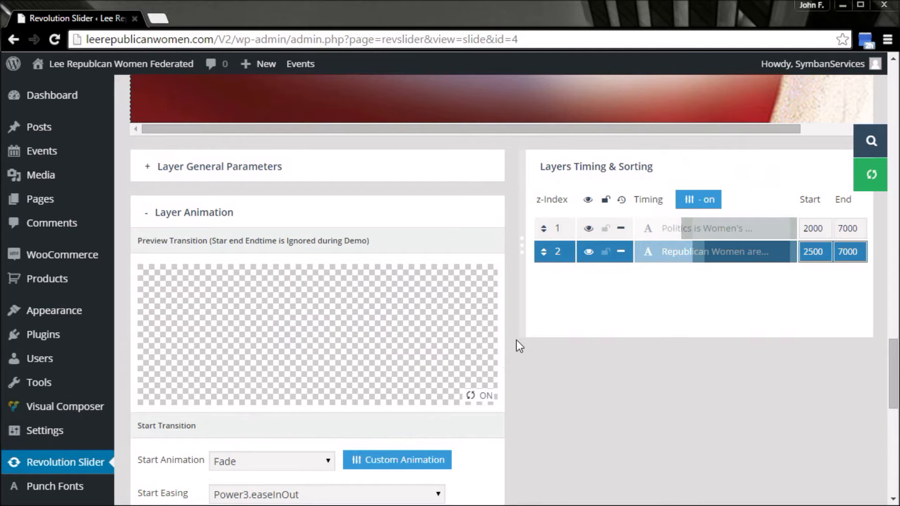
pyautogui.scroll(2, 516, 339)
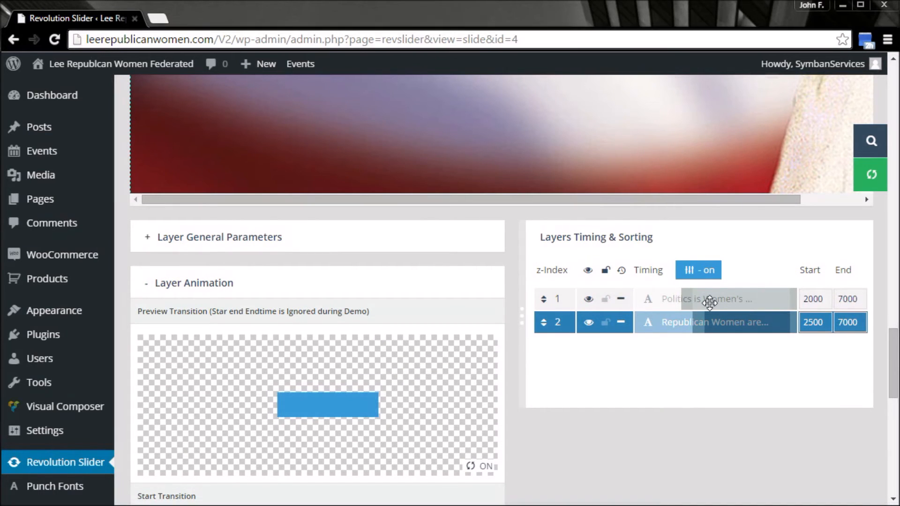
pyautogui.click(709, 303)
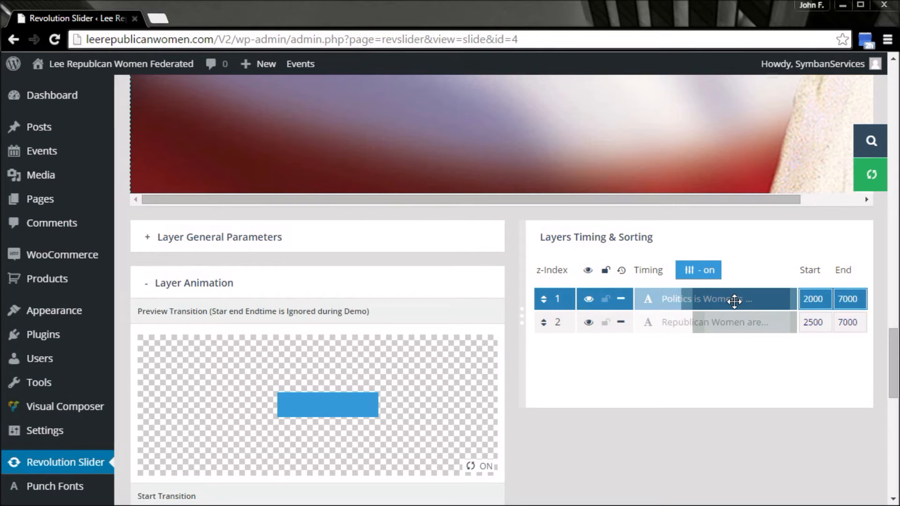
pyautogui.click(730, 325)
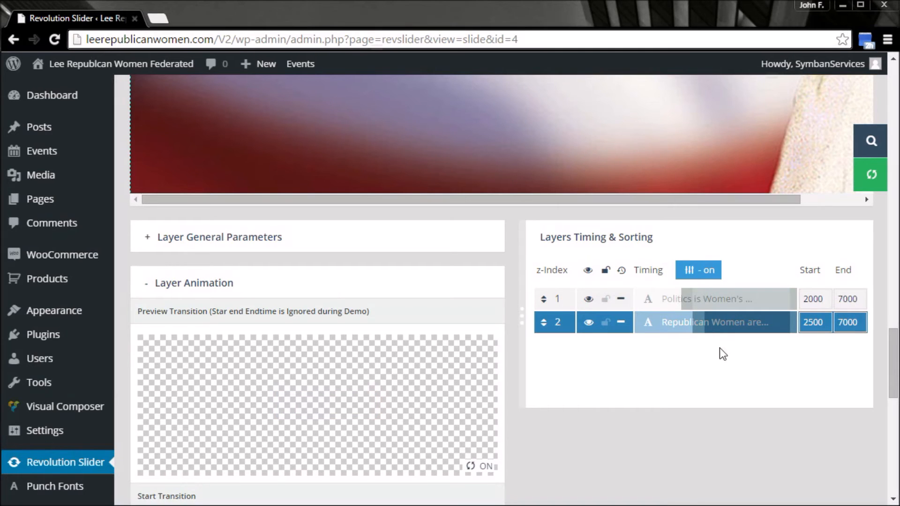
# Step: Expand the subtitle's Layer Links & Advanced Params and look over the Link To Slide choices without picking one
pyautogui.scroll(-10, 681, 375)
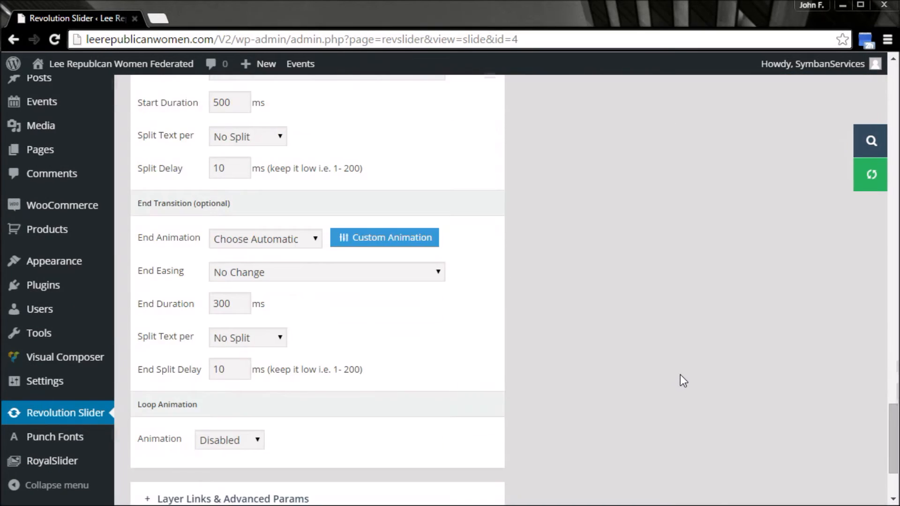
pyautogui.scroll(-3, 679, 375)
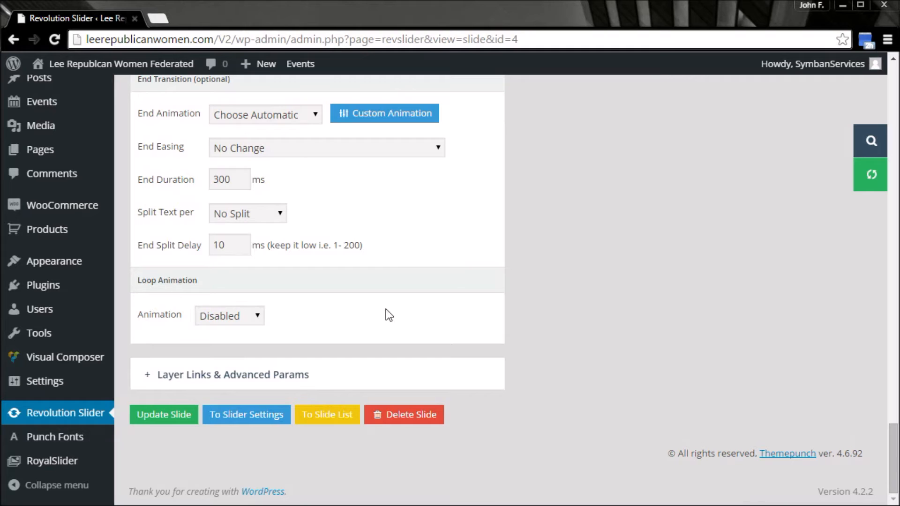
pyautogui.click(241, 374)
pyautogui.scroll(5, 635, 285)
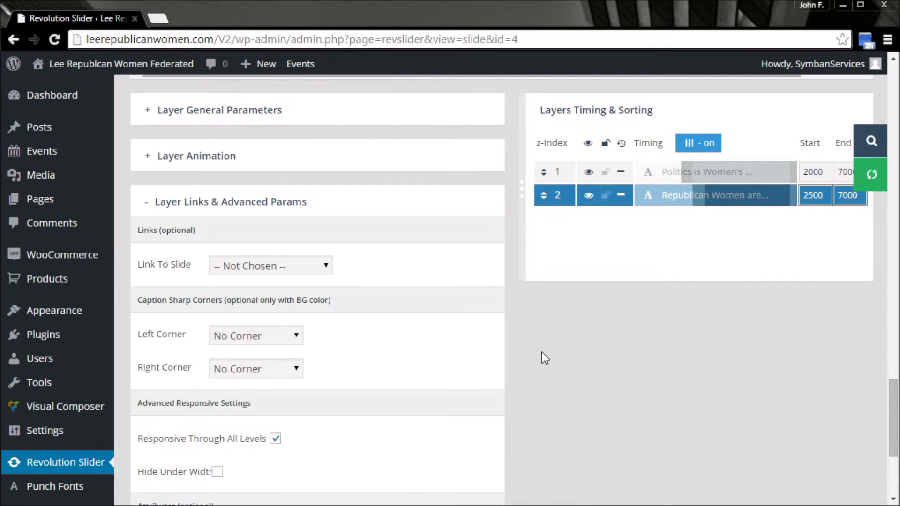
pyautogui.click(325, 268)
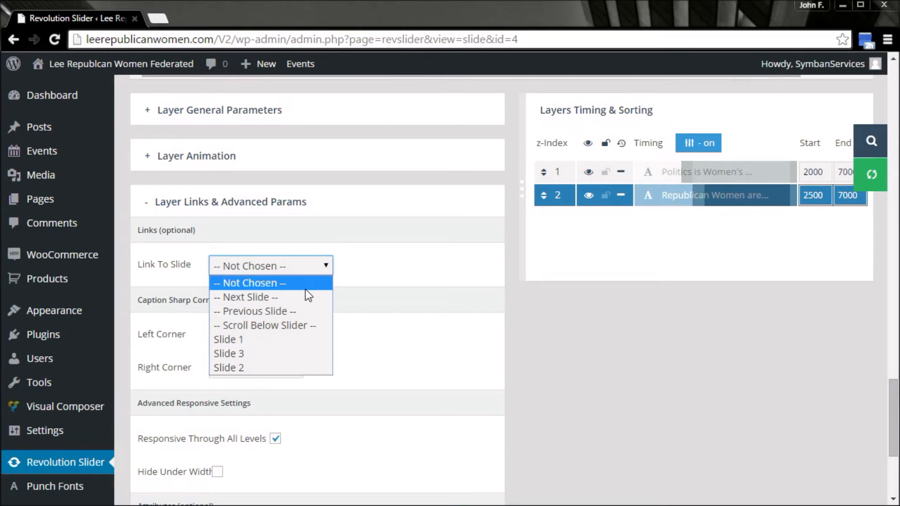
pyautogui.click(399, 303)
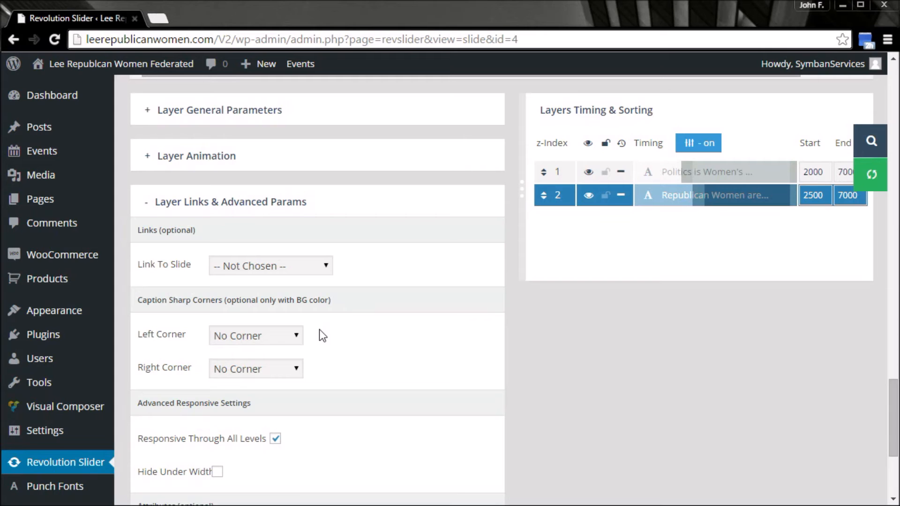
# Step: Examine the Left Corner options without choosing one, and review the subtitle's Advanced Responsive Settings and Attributes
pyautogui.click(296, 337)
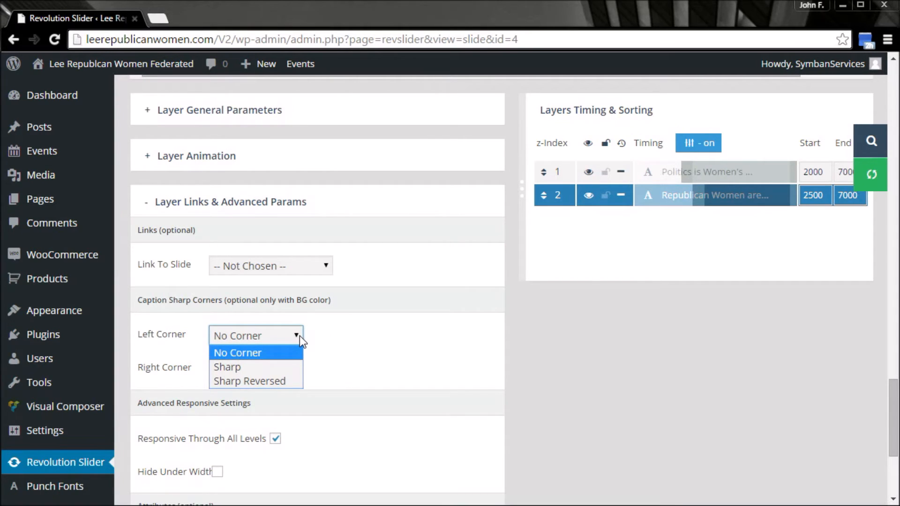
pyautogui.click(339, 307)
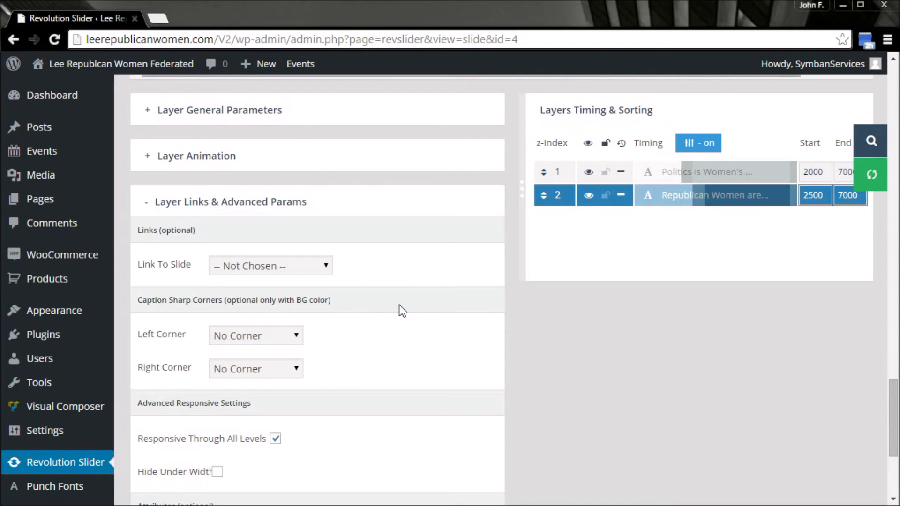
pyautogui.scroll(-2, 398, 305)
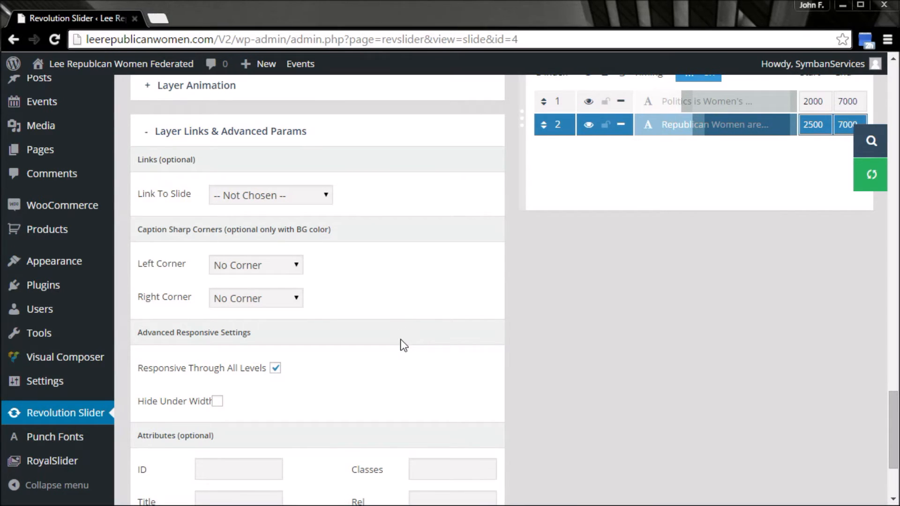
pyautogui.scroll(-2, 408, 341)
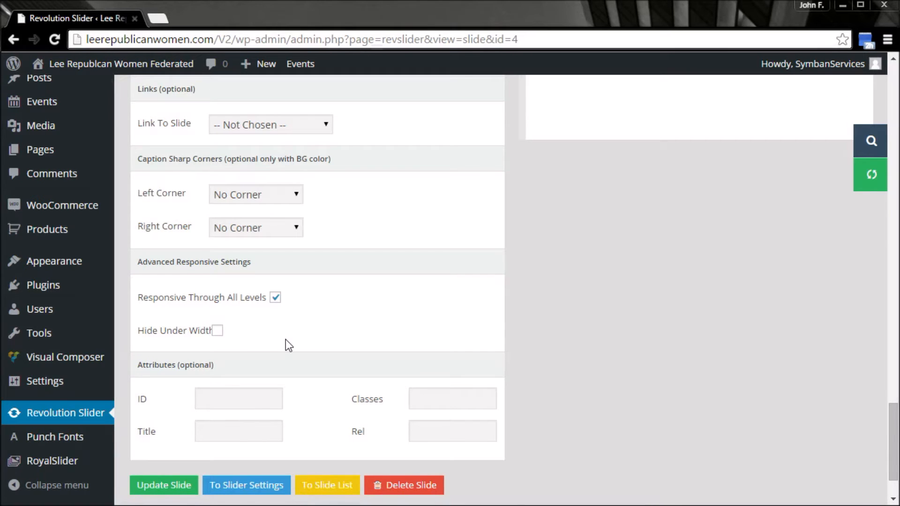
# Step: Review the whole Slide 1 editor, from the General Slide Settings through the slide canvas to the layer attributes
pyautogui.scroll(7, 322, 337)
pyautogui.scroll(10, 512, 393)
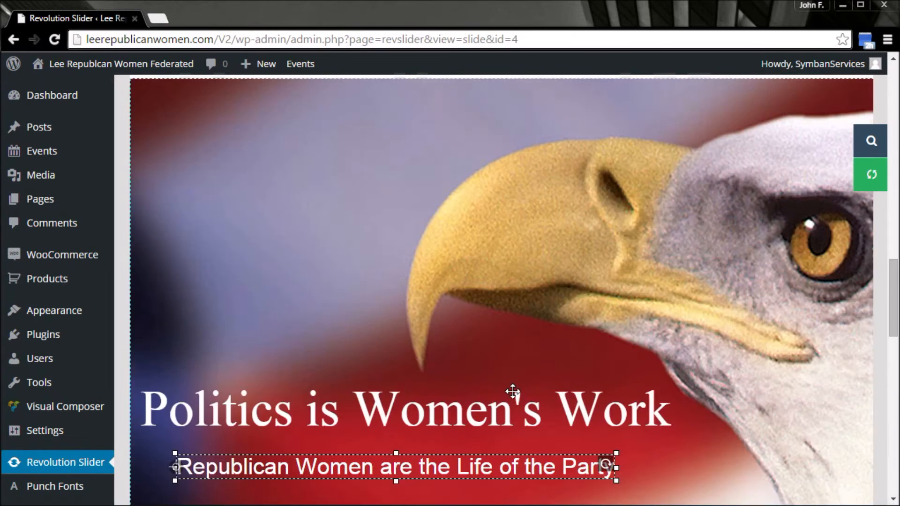
pyautogui.scroll(10, 513, 392)
pyautogui.scroll(10, 514, 388)
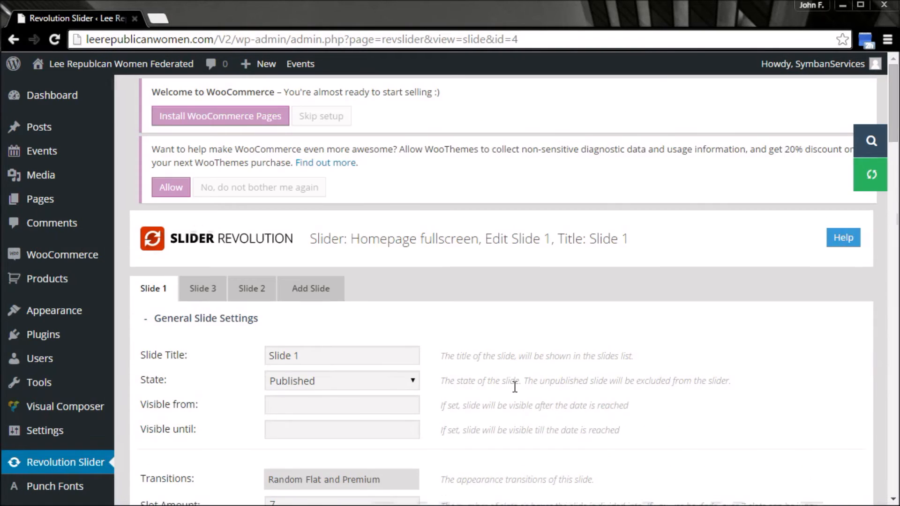
pyautogui.scroll(-20, 515, 385)
pyautogui.scroll(-12, 515, 384)
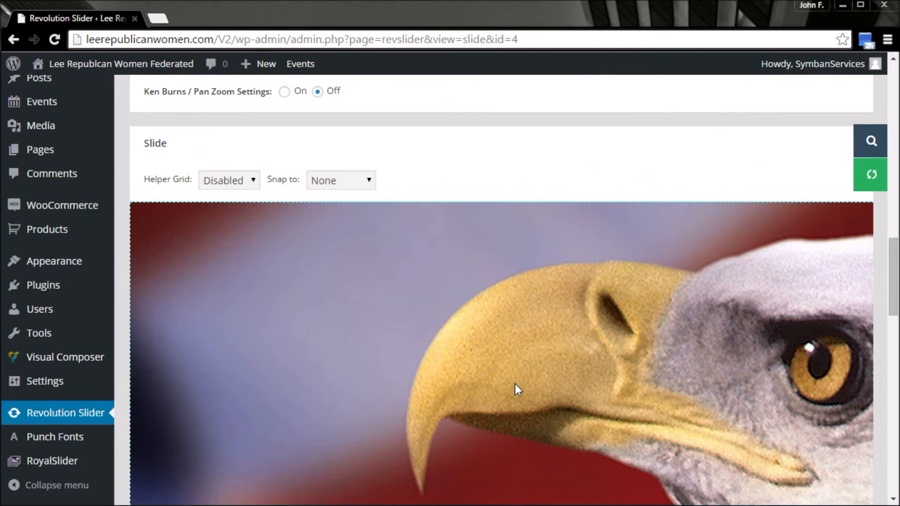
pyautogui.scroll(-15, 515, 386)
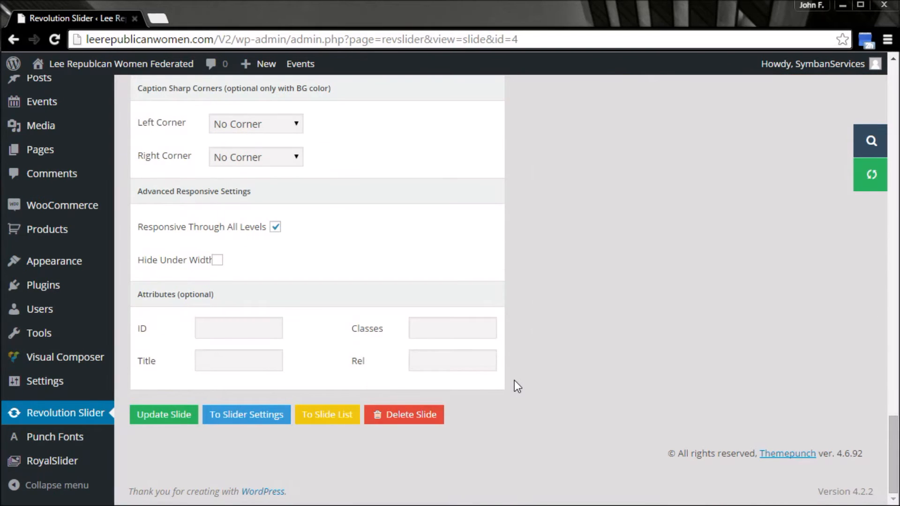
# Step: Add a new slide to the Homepage fullscreen slider and title it "New Slide #4"
pyautogui.scroll(20, 514, 380)
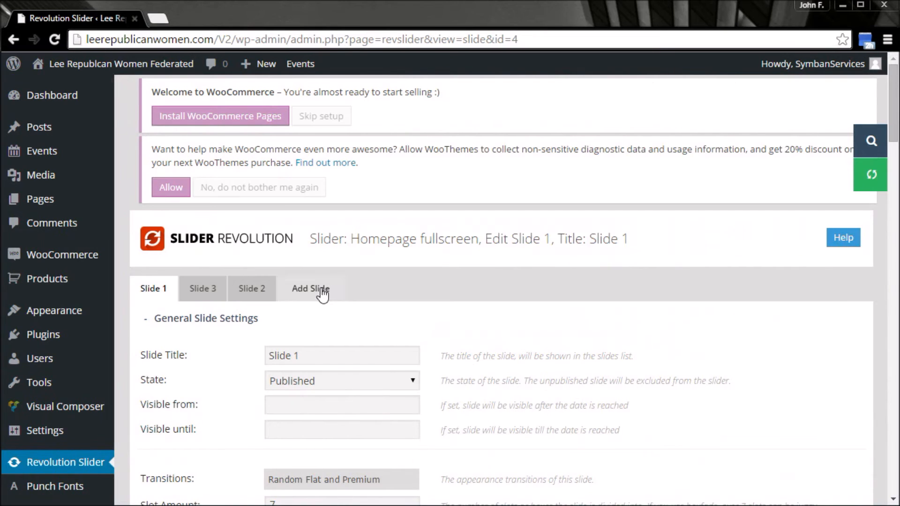
pyautogui.click(323, 290)
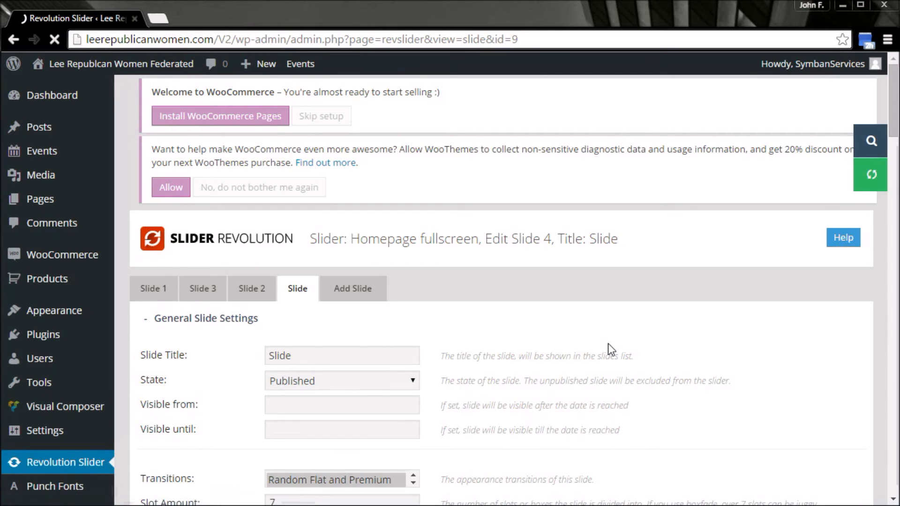
pyautogui.scroll(-2, 611, 337)
pyautogui.doubleClick(337, 283)
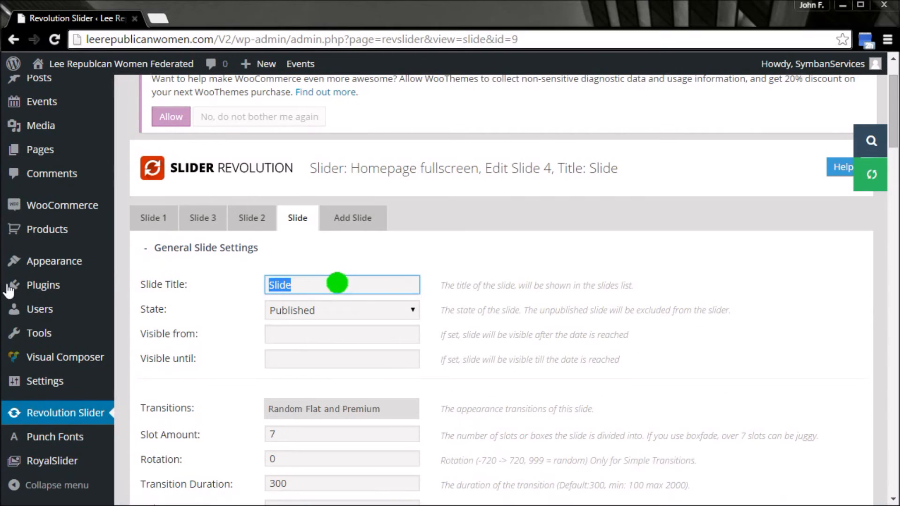
pyautogui.write('New Sli')
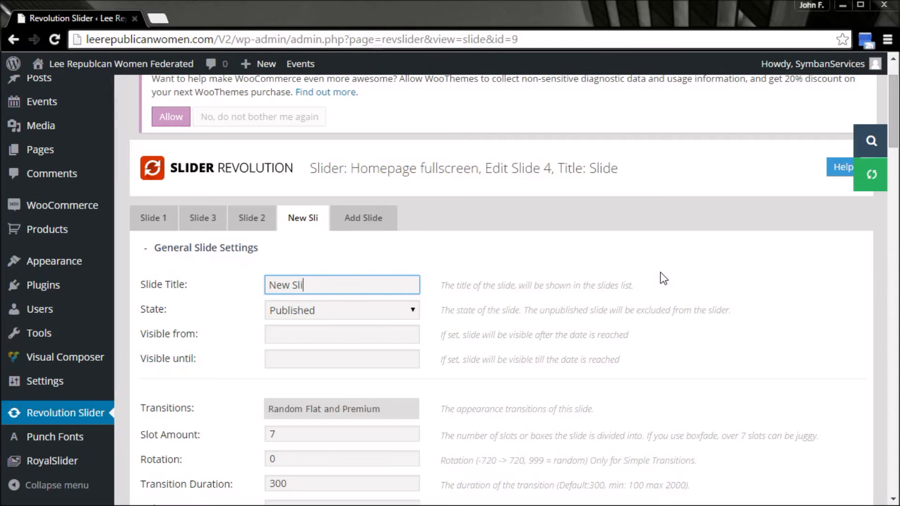
pyautogui.write('de $4')
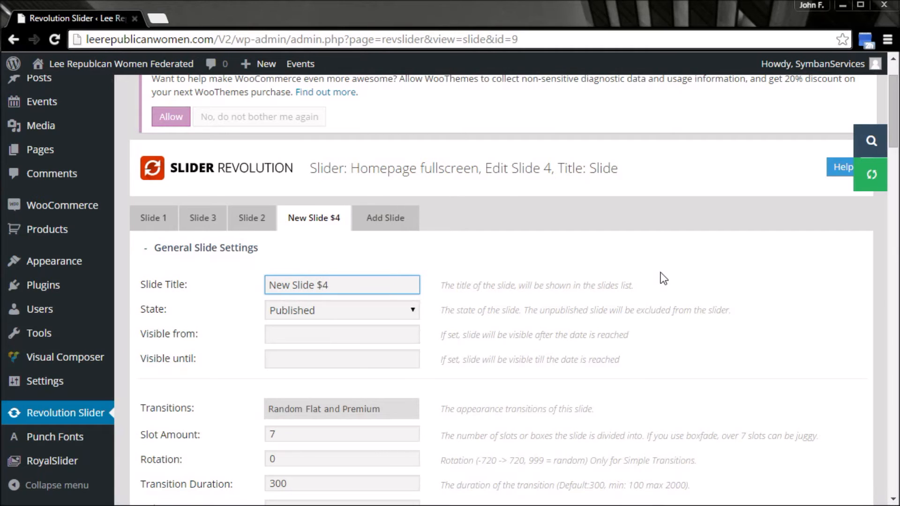
pyautogui.hotkey('shift', 'Left')
pyautogui.write('#')
# Step: Set the new slide's state to Unpublished and check the Visible from calendar without picking a date
pyautogui.click(414, 310)
pyautogui.click(395, 342)
pyautogui.click(395, 335)
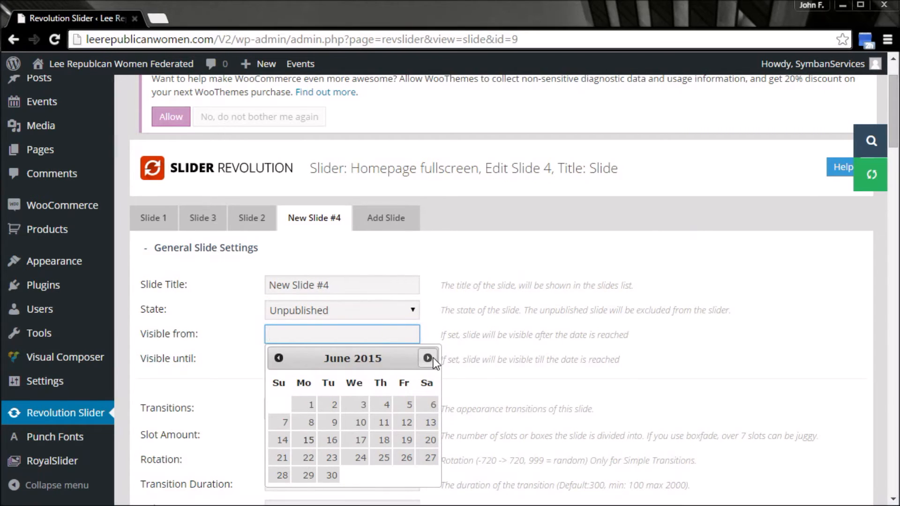
pyautogui.click(505, 336)
pyautogui.scroll(-2, 504, 335)
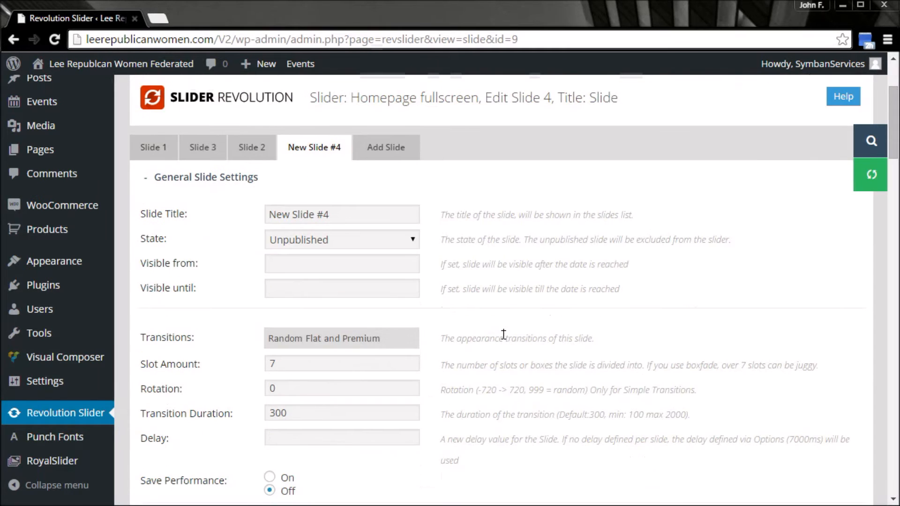
pyautogui.scroll(-2, 503, 335)
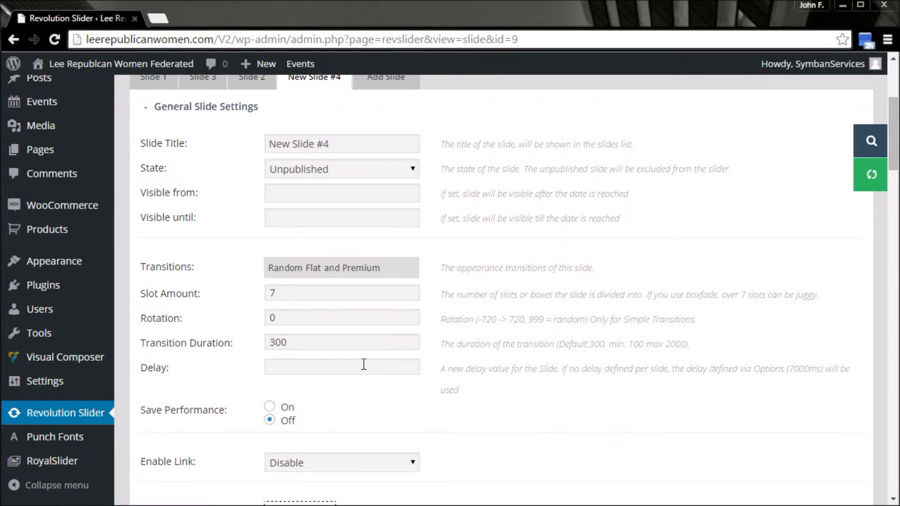
# Step: Set the new slide's background source to Image BG and open the media library for choosing the background image
pyautogui.scroll(-4, 590, 349)
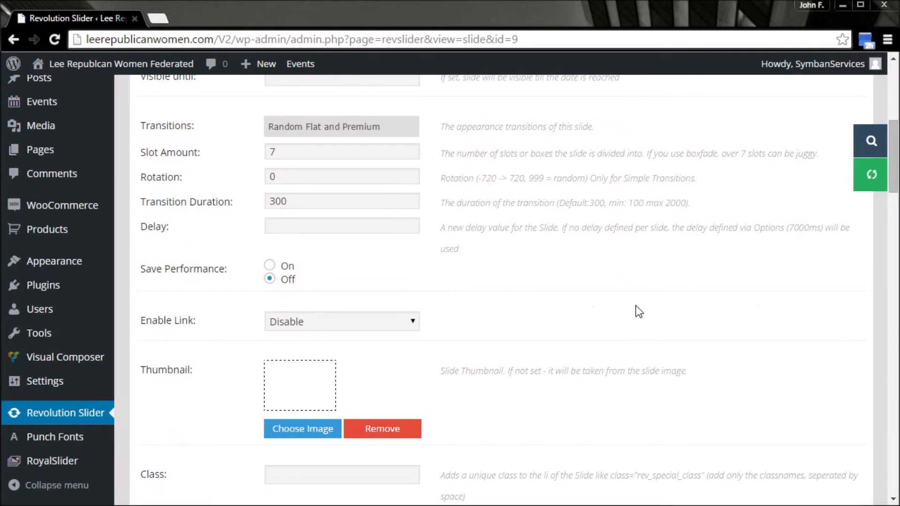
pyautogui.scroll(-2, 631, 301)
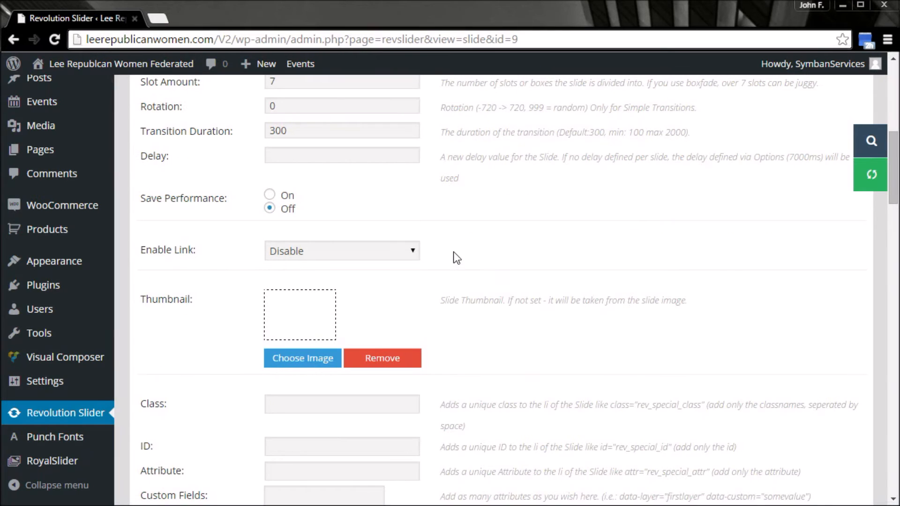
pyautogui.scroll(-6, 429, 272)
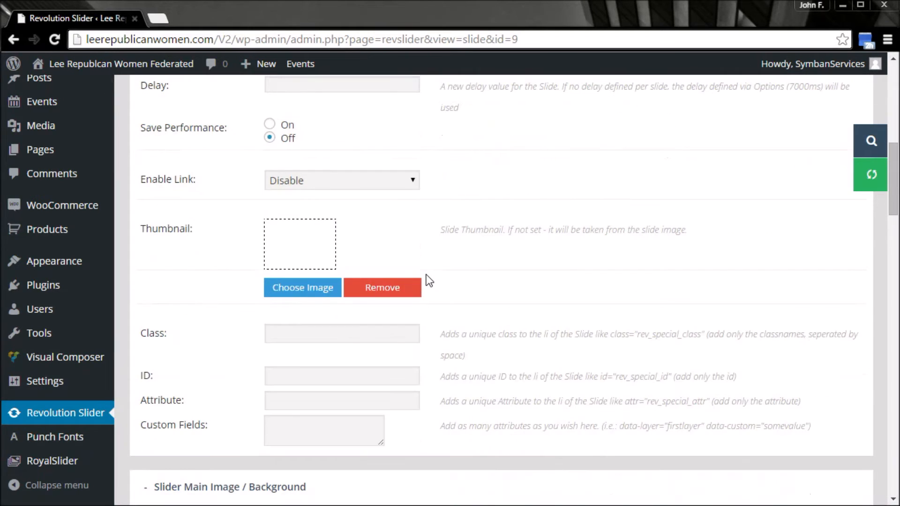
pyautogui.scroll(-2, 437, 272)
pyautogui.scroll(-2, 445, 267)
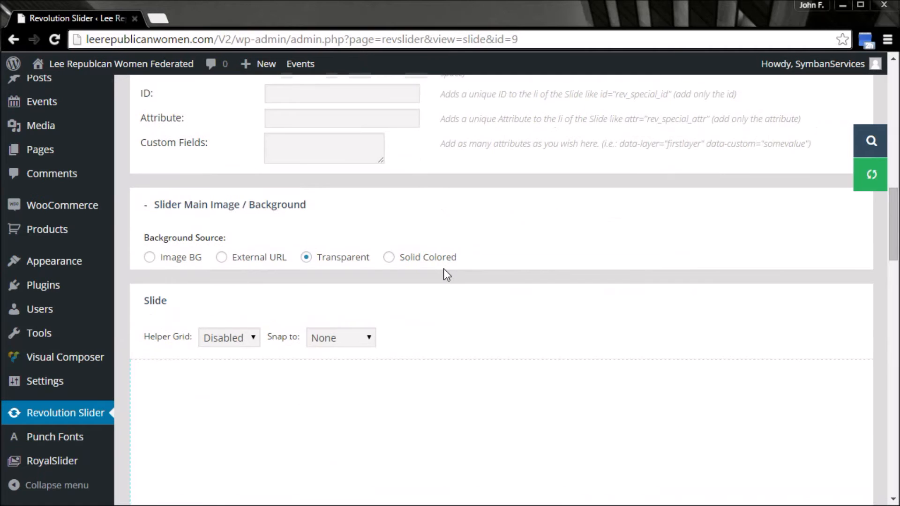
pyautogui.click(173, 258)
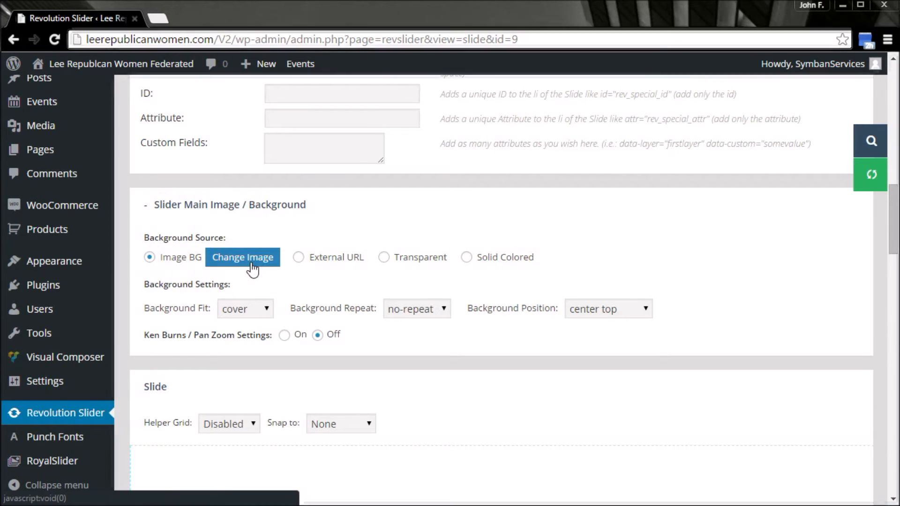
pyautogui.click(252, 264)
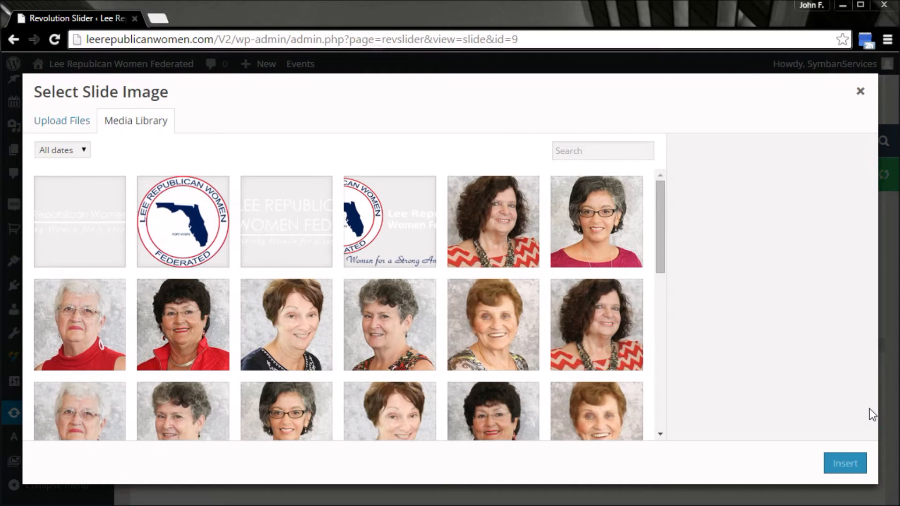
# Step: Find the red GOP logo image in the media library and insert it as the slide's background
pyautogui.click(658, 398)
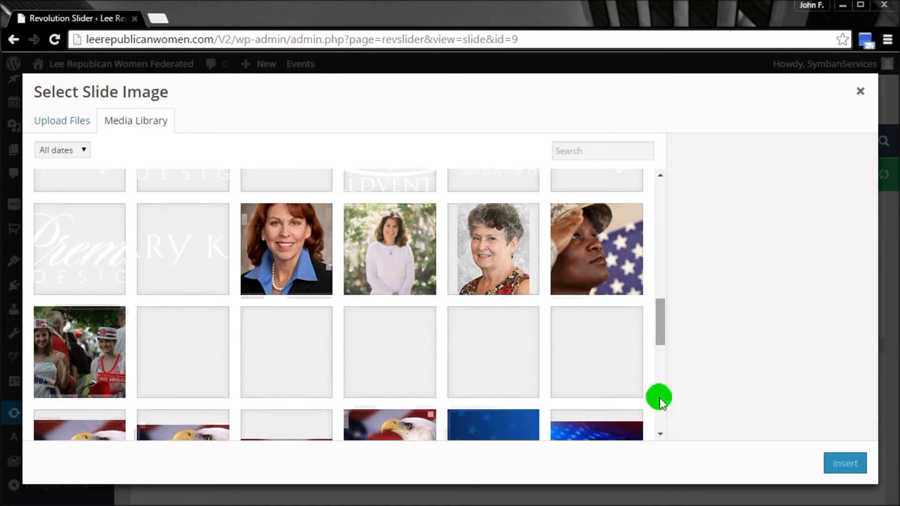
pyautogui.click(660, 398)
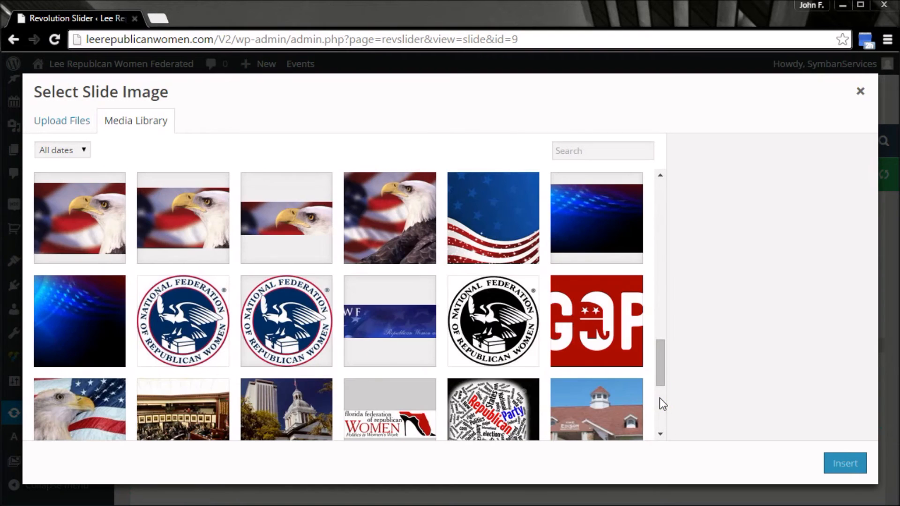
pyautogui.moveTo(661, 320)
pyautogui.mouseDown()
pyautogui.moveTo(657, 395)
pyautogui.moveTo(657, 333)
pyautogui.mouseUp()
pyautogui.scroll(-2, 656, 333)
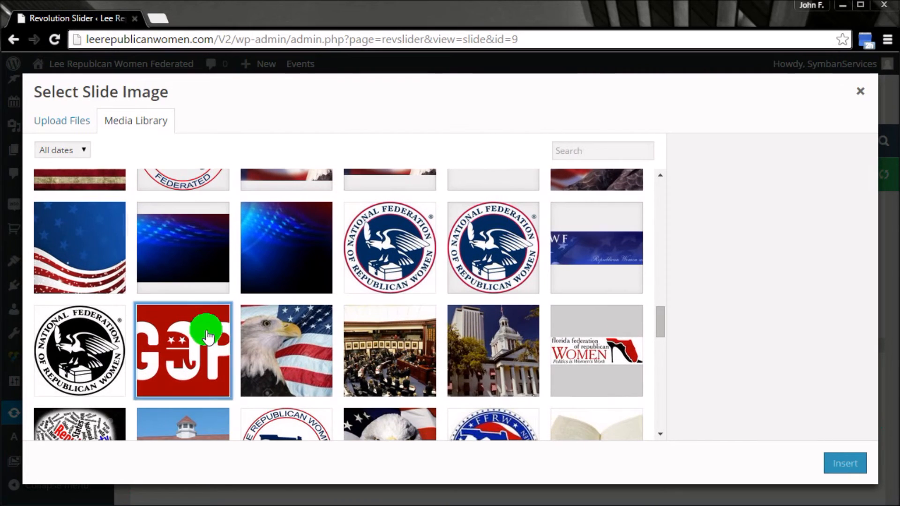
pyautogui.click(182, 351)
pyautogui.click(832, 464)
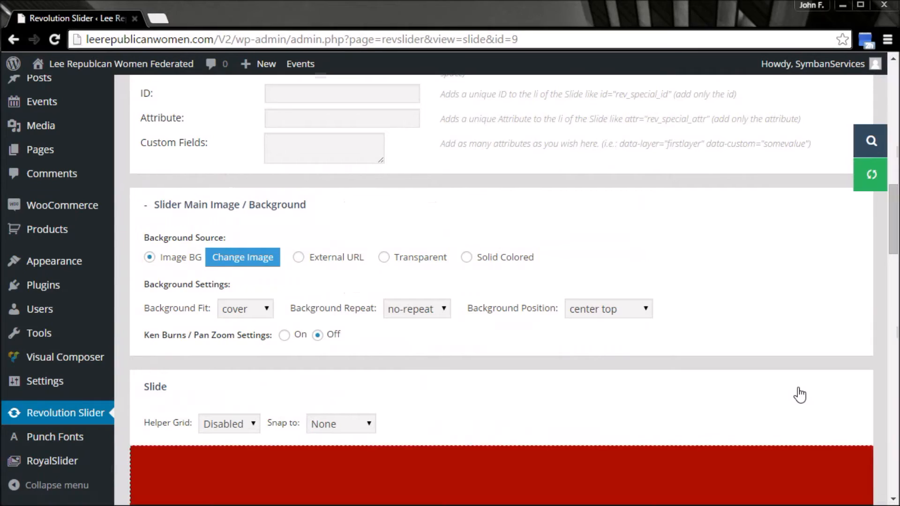
# Step: Keep the slide's Background Fit at cover and set its Background Position to center center
pyautogui.scroll(-6, 763, 313)
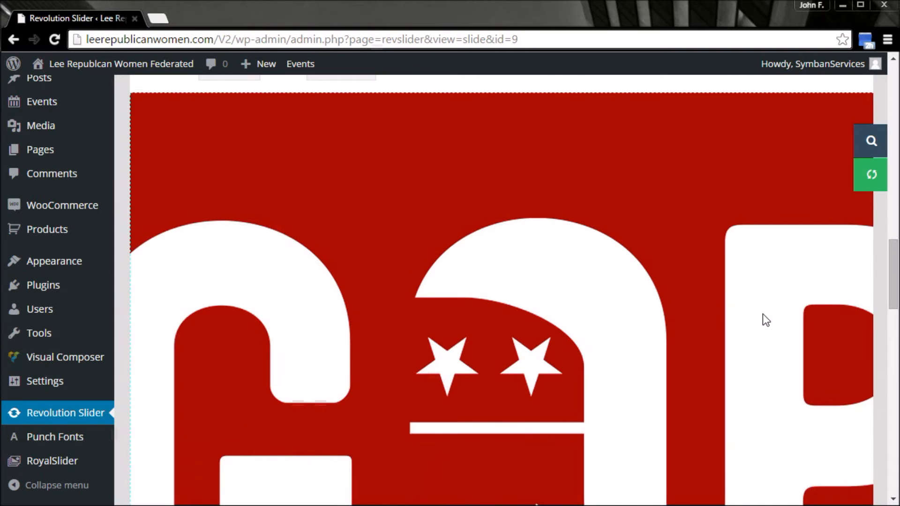
pyautogui.scroll(-3, 763, 314)
pyautogui.scroll(-6, 749, 323)
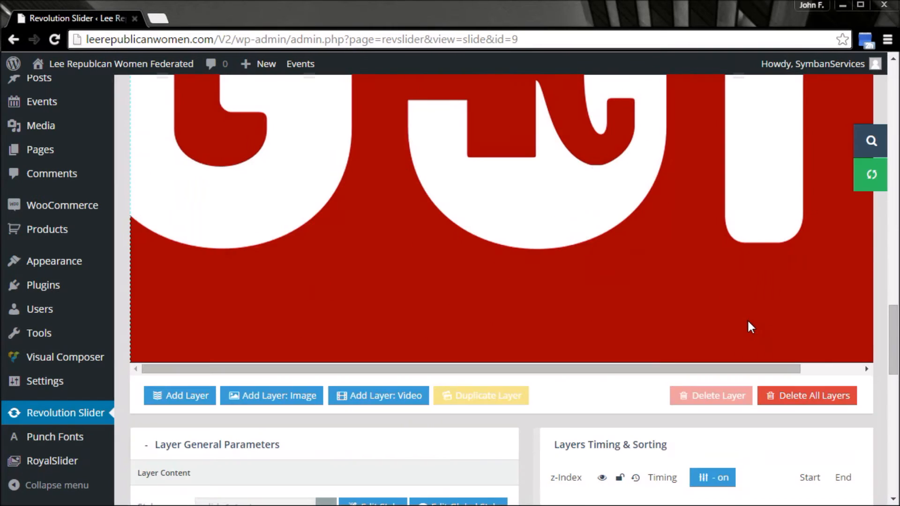
pyautogui.scroll(10, 747, 327)
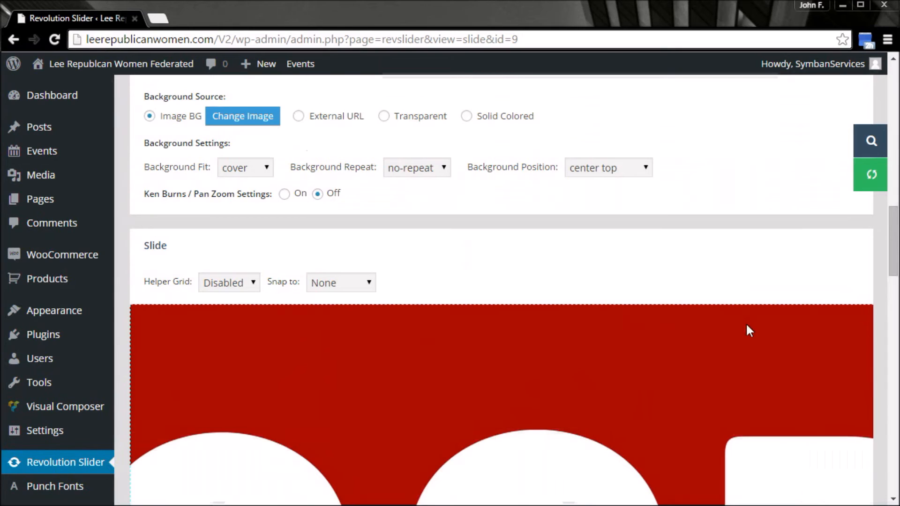
pyautogui.scroll(2, 746, 325)
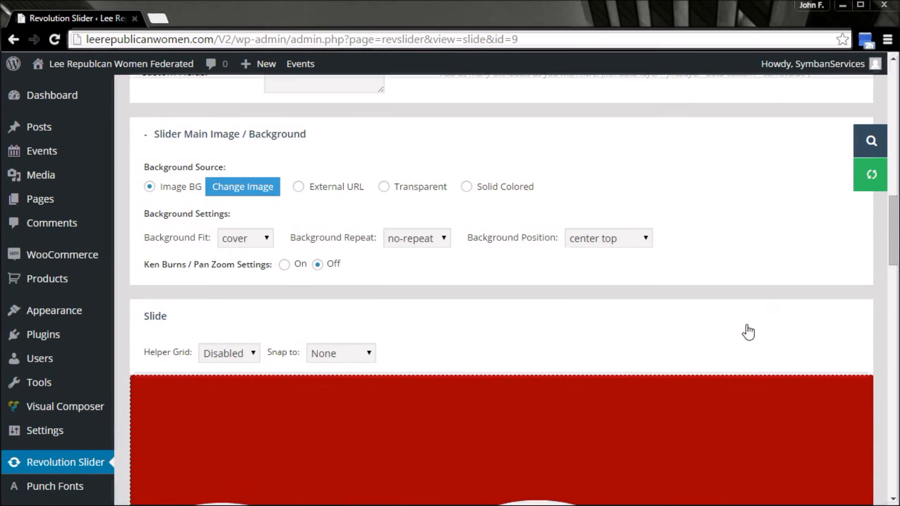
pyautogui.click(258, 239)
pyautogui.click(262, 258)
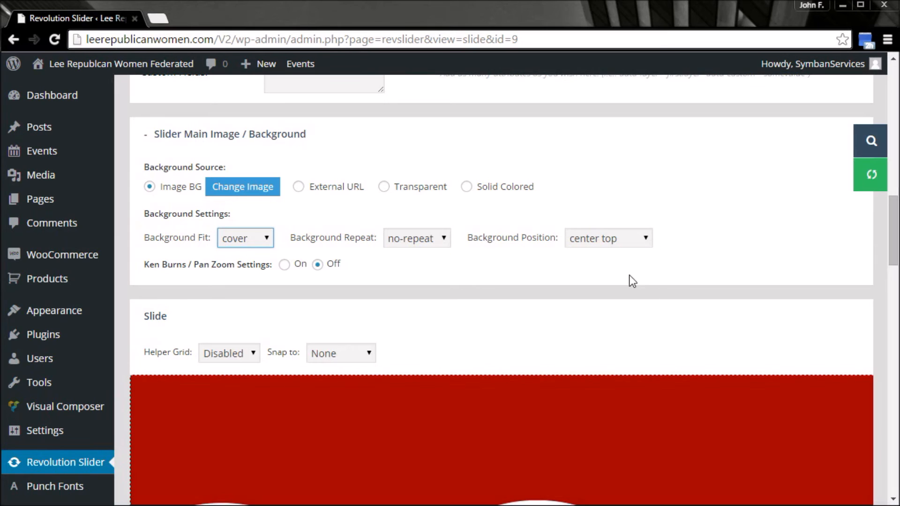
pyautogui.scroll(-2, 609, 311)
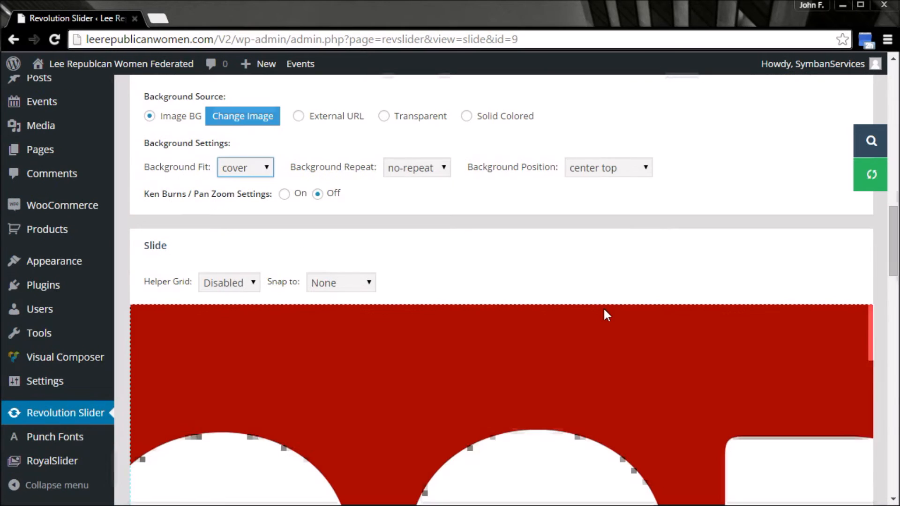
pyautogui.click(646, 166)
pyautogui.click(627, 227)
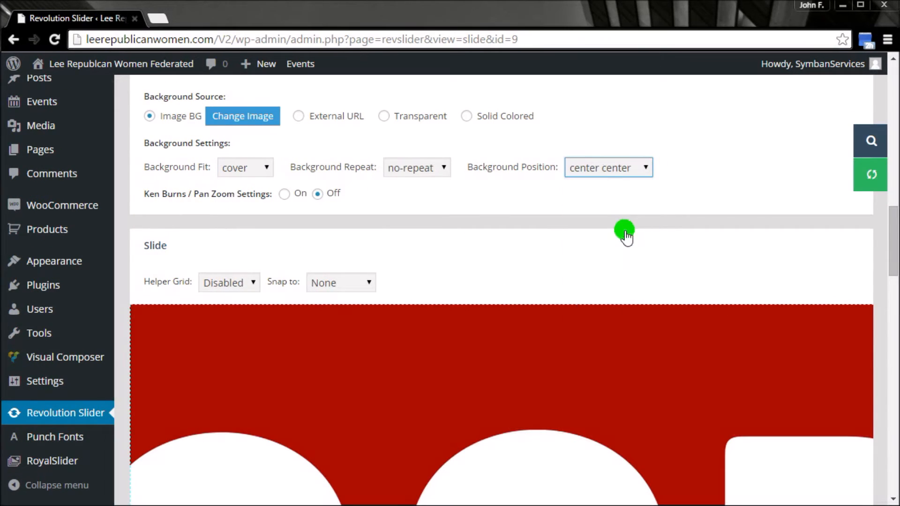
# Step: Examine the background on the slide canvas, the background and Helper Grid settings, and the layer controls and parameters below
pyautogui.scroll(-8, 620, 256)
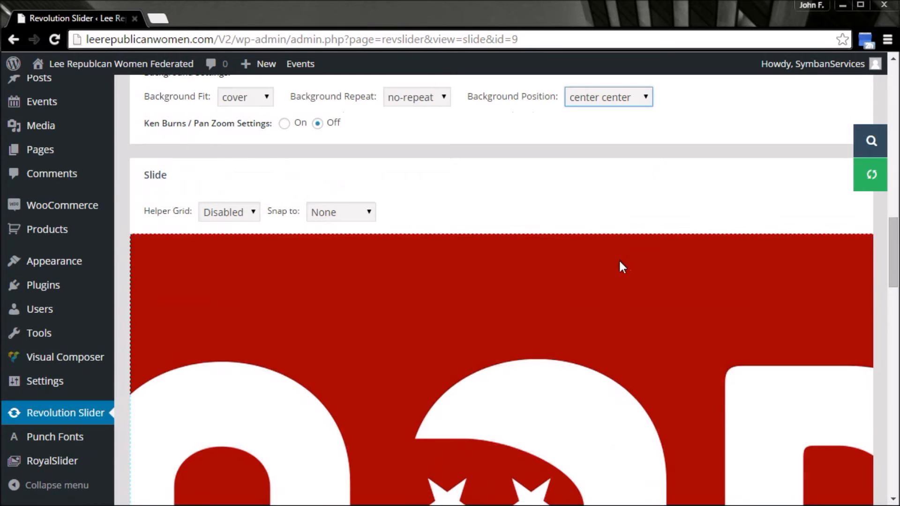
pyautogui.scroll(-3, 621, 278)
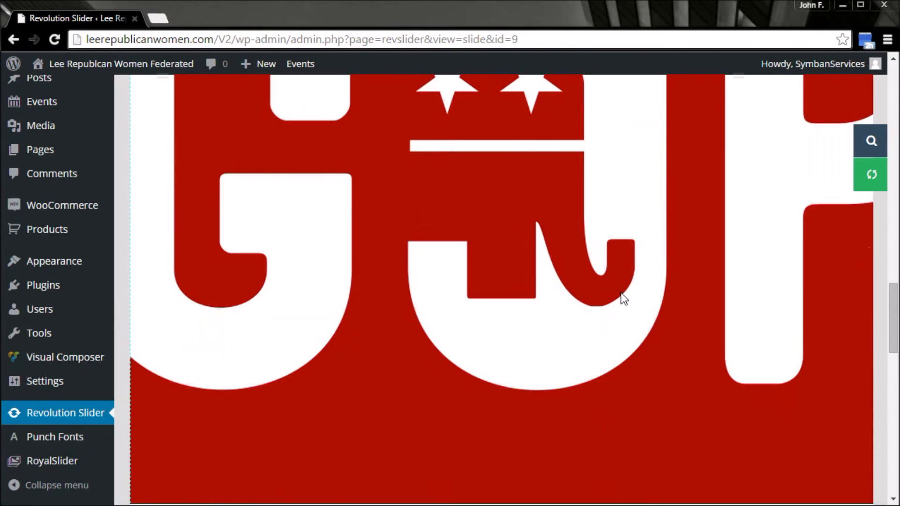
pyautogui.scroll(-6, 622, 288)
pyautogui.scroll(12, 620, 292)
pyautogui.scroll(4, 628, 309)
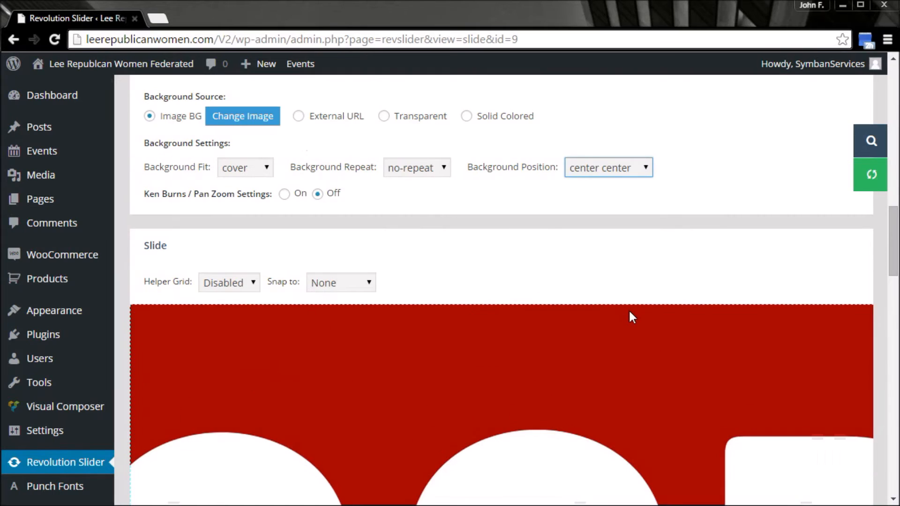
pyautogui.scroll(6, 629, 302)
pyautogui.scroll(-4, 631, 318)
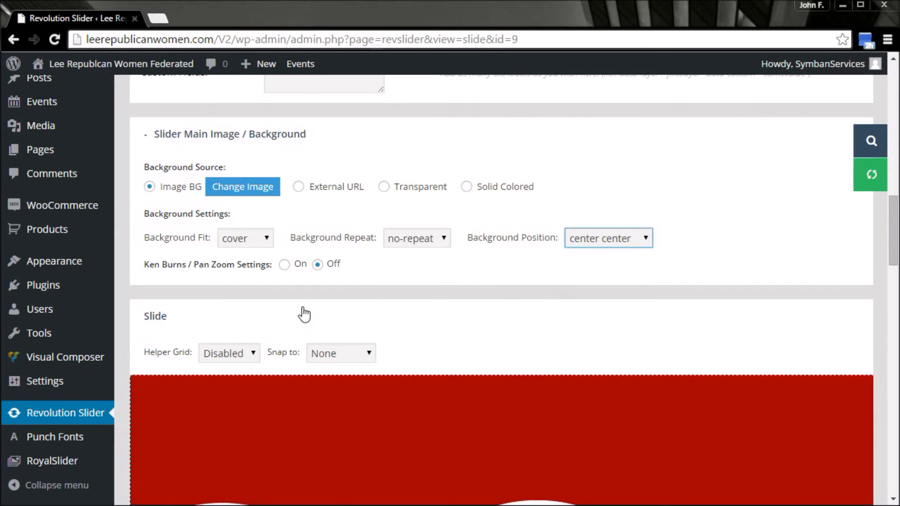
pyautogui.scroll(-3, 283, 310)
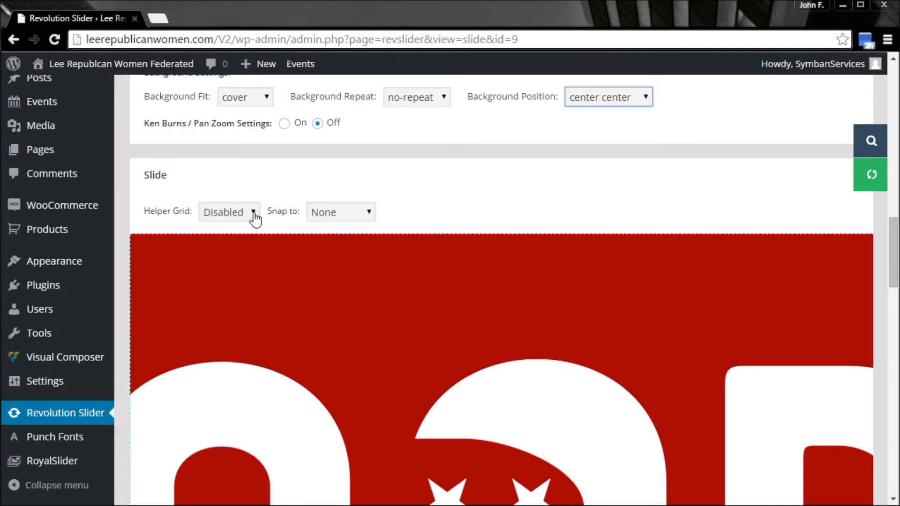
pyautogui.scroll(-10, 353, 156)
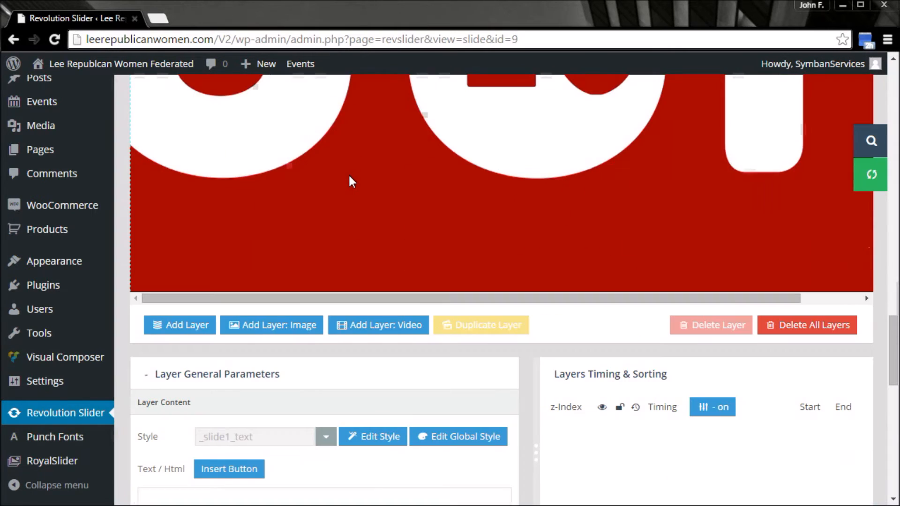
pyautogui.scroll(-2, 349, 177)
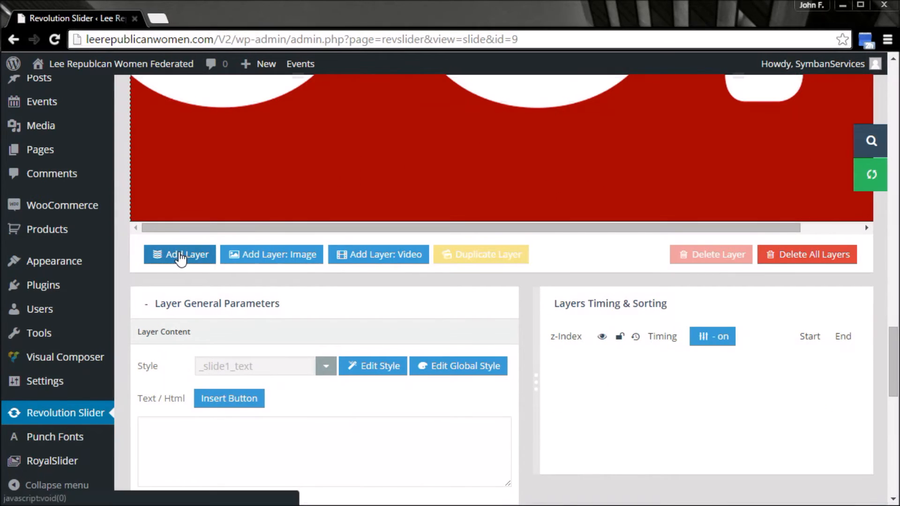
pyautogui.scroll(-3, 406, 370)
pyautogui.scroll(-3, 513, 381)
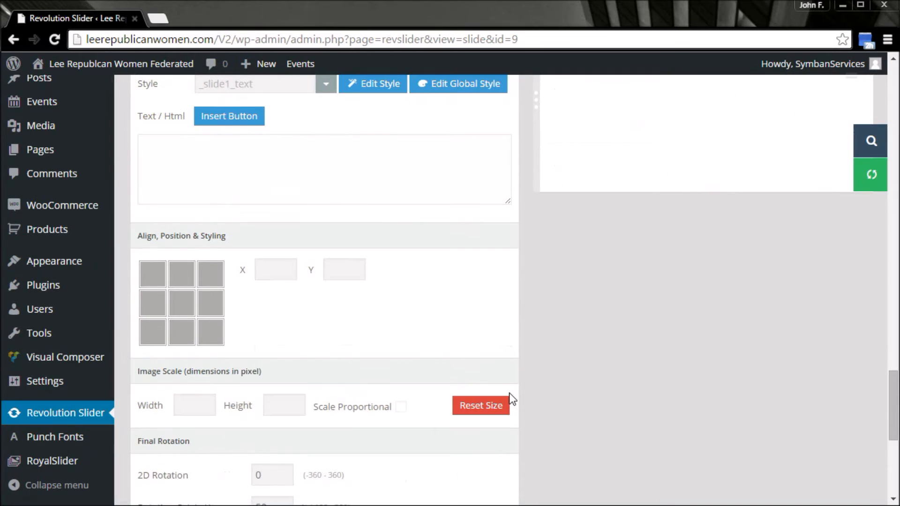
pyautogui.scroll(6, 567, 398)
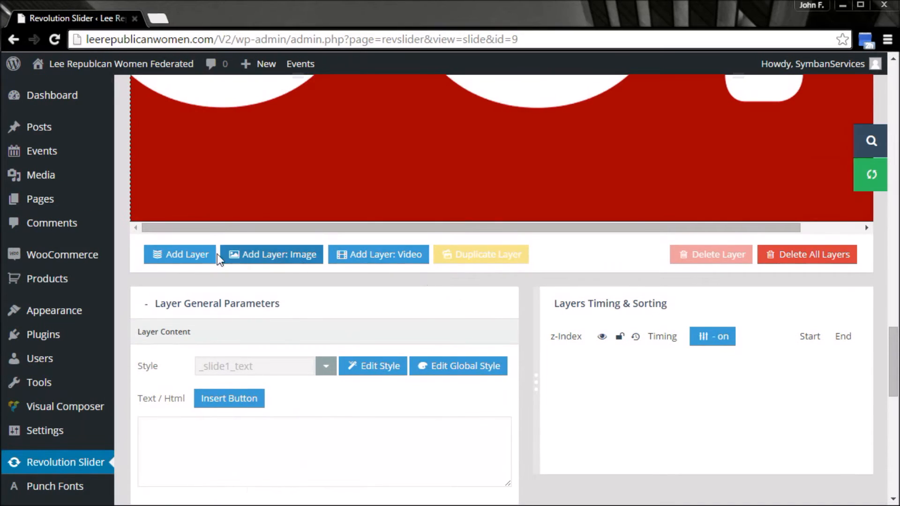
# Step: Add a text layer to the slide and replace its placeholder caption with "Welcome to the Party!"
pyautogui.click(188, 256)
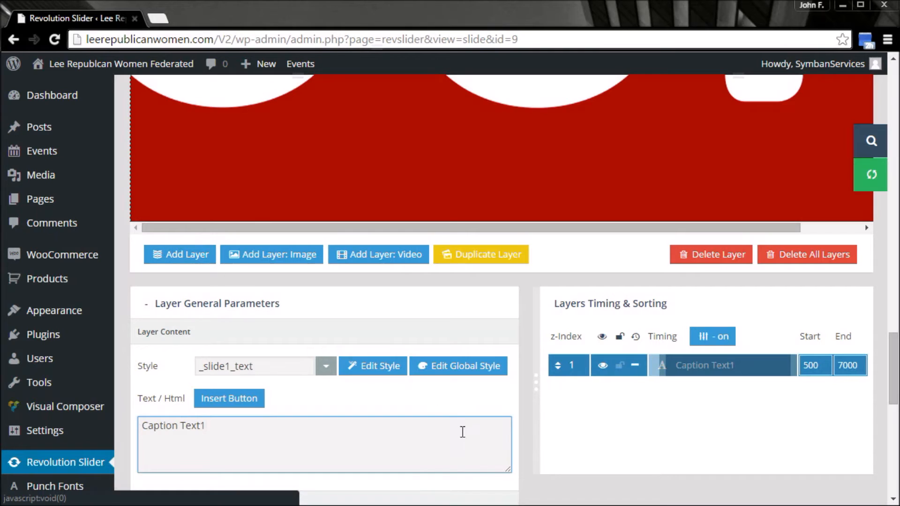
pyautogui.hotkey('ctrl', 'a')
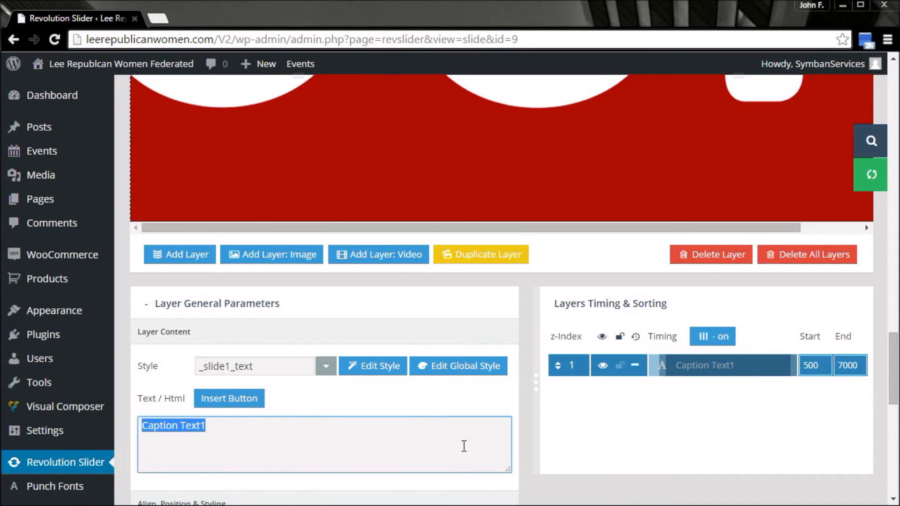
pyautogui.write('Wel')
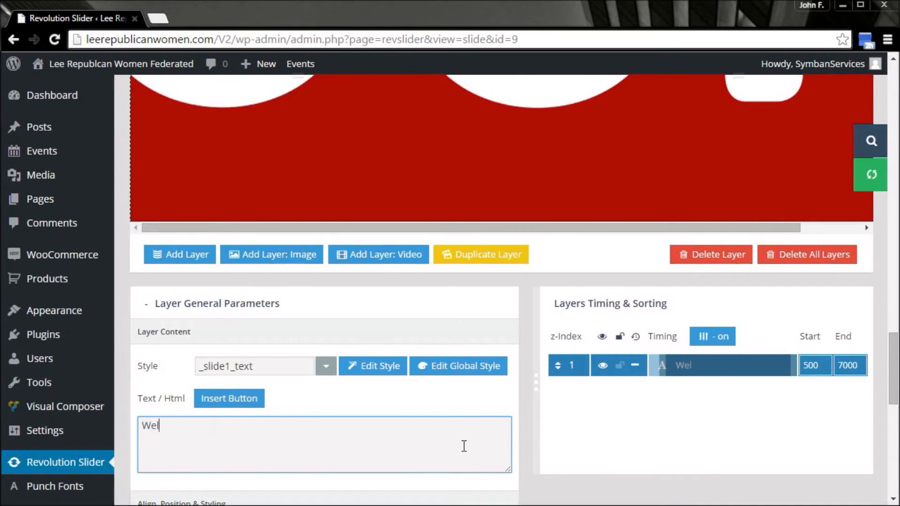
pyautogui.write('come to the Party!')
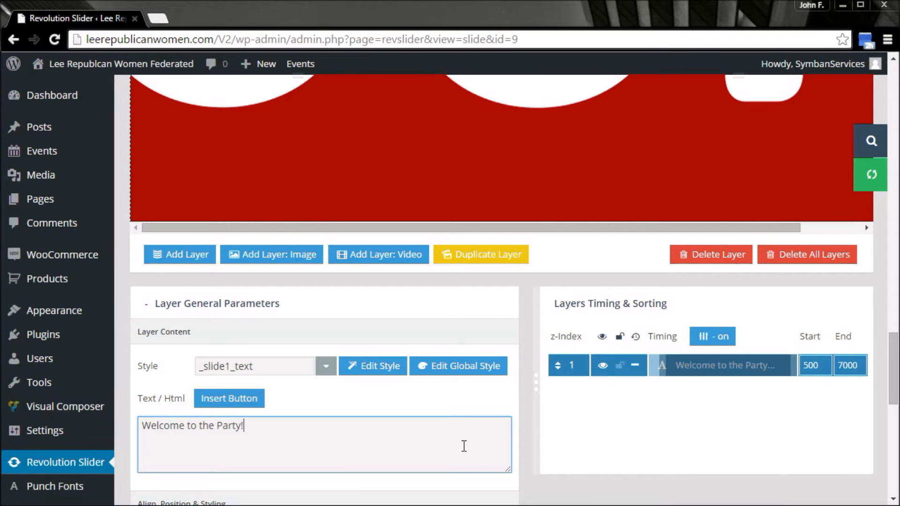
pyautogui.scroll(-2, 344, 405)
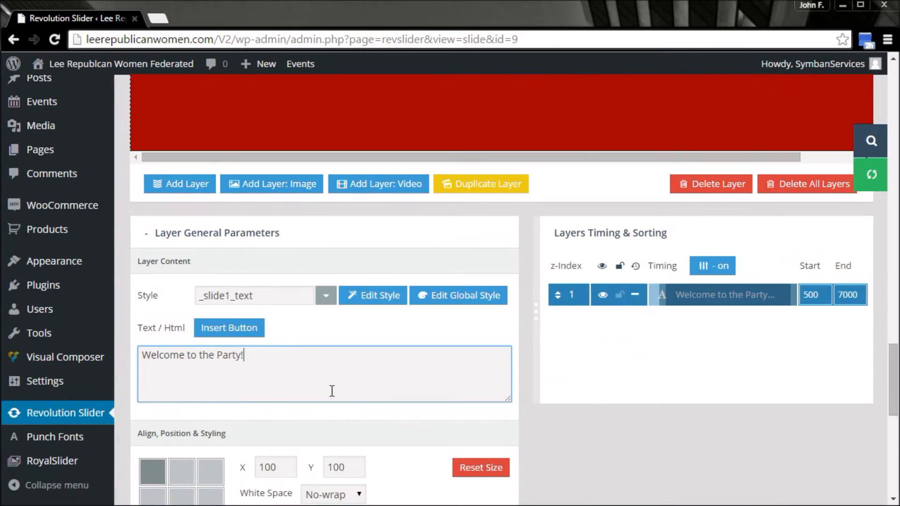
# Step: Add a second line reading "Click Here to Join..." below the welcome text in the layer
pyautogui.moveTo(270, 355); pyautogui.dragTo(137, 357)
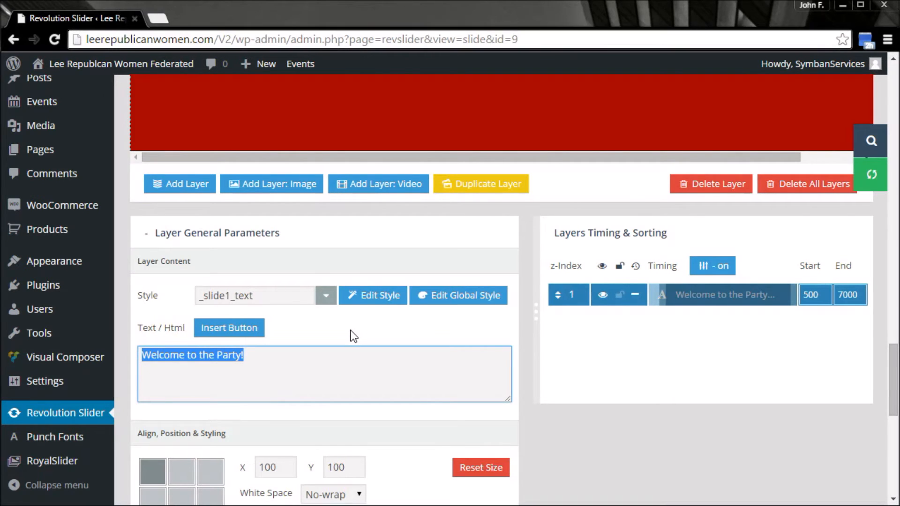
pyautogui.click(255, 357)
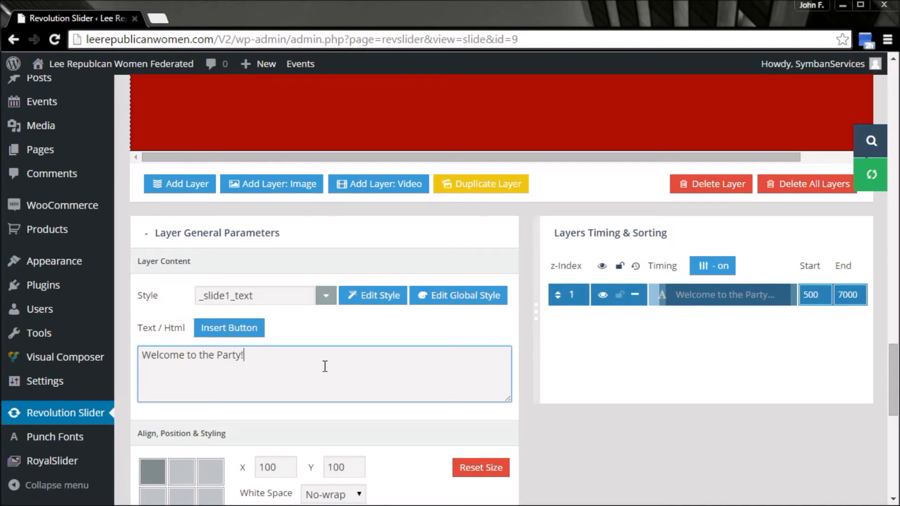
pyautogui.press('Return')
pyautogui.write('Click Here to Join...')
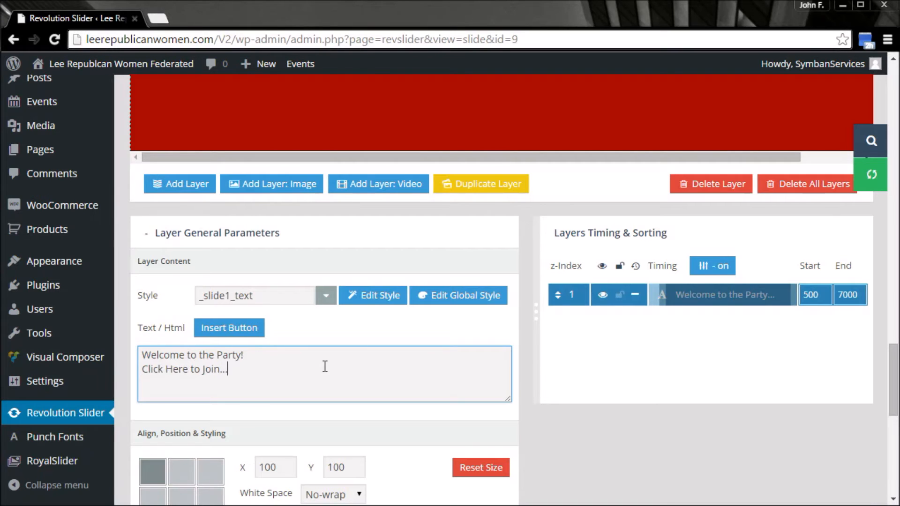
# Step: Remove "Here" from the layer's second line and insert a Blue Button into the text
pyautogui.hotkey('ctrl', 'shift', 'Right')
pyautogui.press('Delete')
pyautogui.click(229, 326)
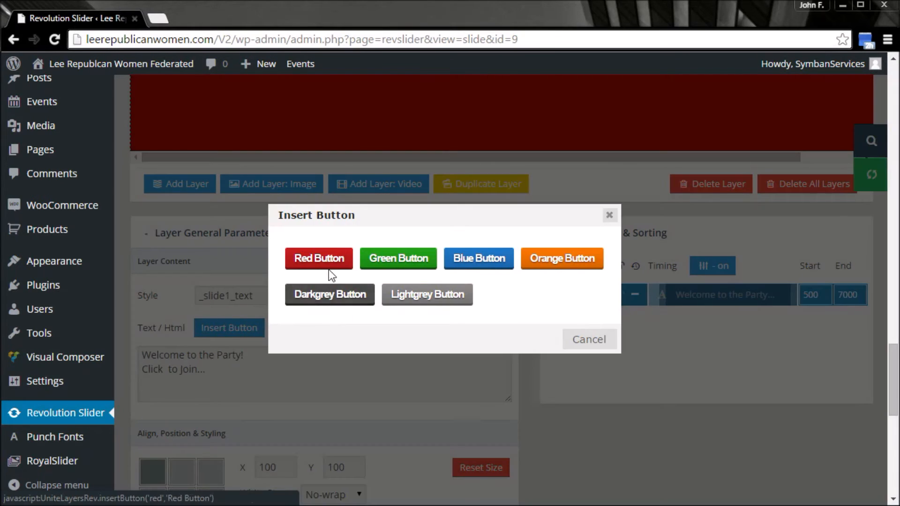
pyautogui.click(482, 260)
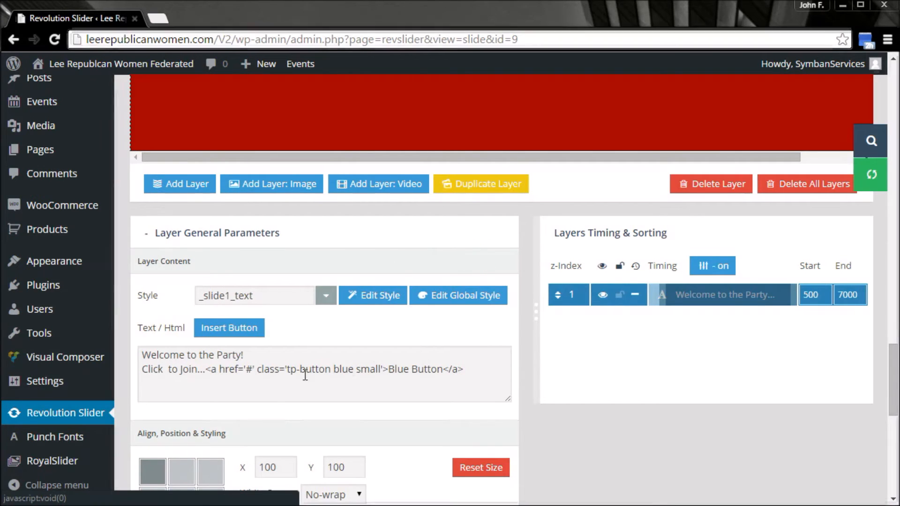
# Step: Delete the "to Join..." text and the extra space in front of the inserted button code
pyautogui.moveTo(389, 370); pyautogui.dragTo(404, 370)
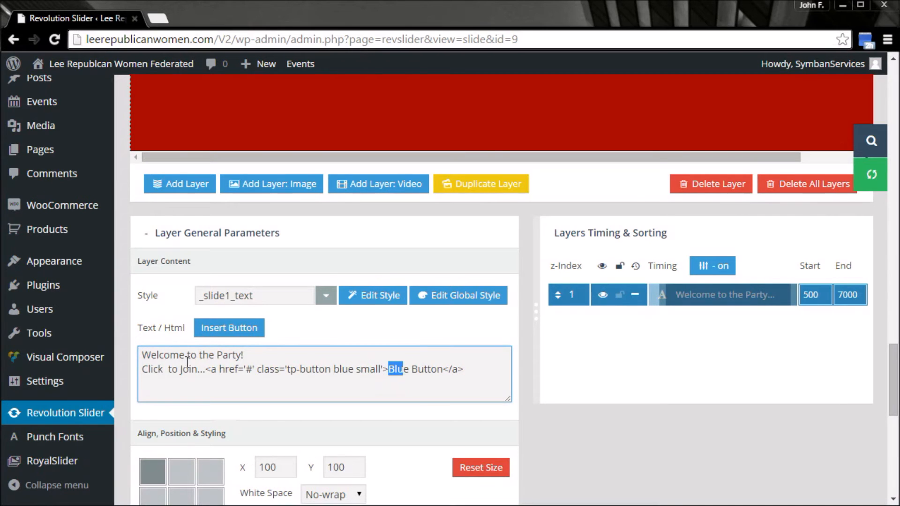
pyautogui.click(167, 369)
pyautogui.moveTo(169, 370); pyautogui.dragTo(208, 371)
pyautogui.click(174, 370)
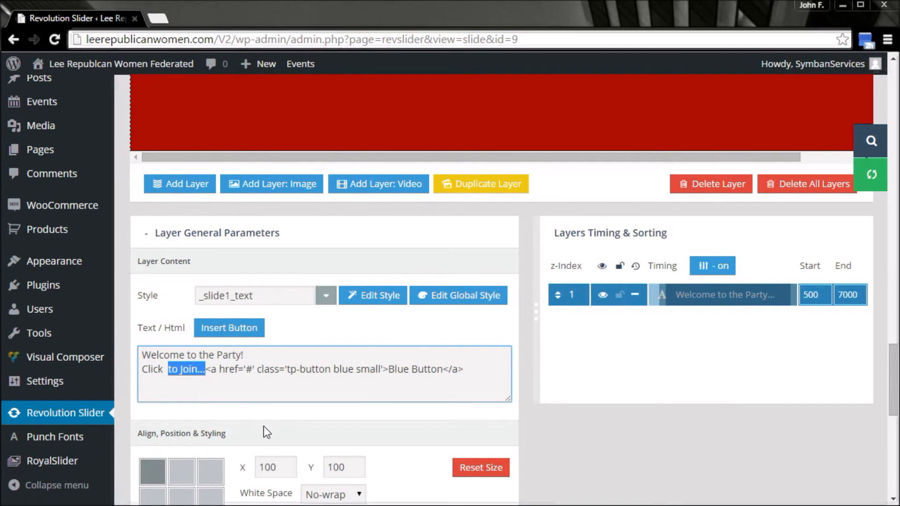
pyautogui.press('BackSpace')
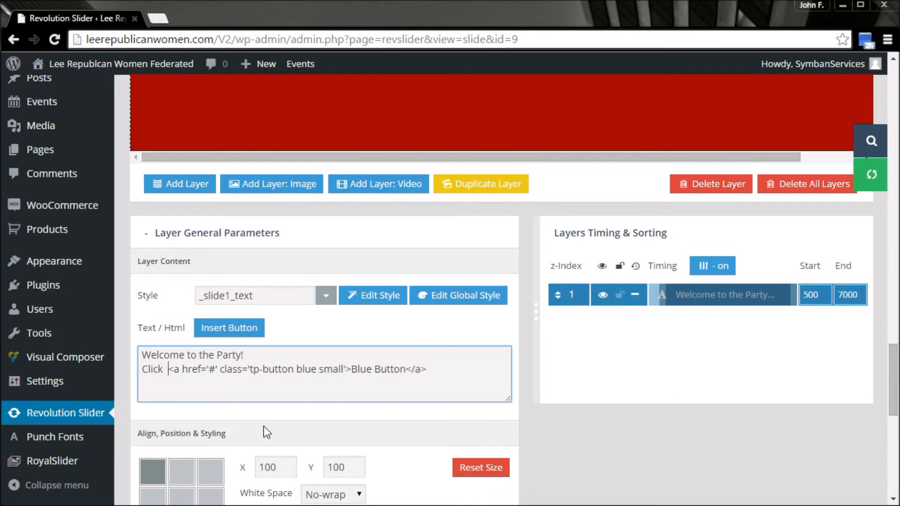
pyautogui.press('BackSpace')
pyautogui.press('BackSpace')
# Step: Change the blue button's label to "here" and add "to Join..." after its closing tag
pyautogui.press('End')
pyautogui.hotkey('shift', 'Left')
pyautogui.hotkey('shift', 'Left')
pyautogui.hotkey('shift', 'Left')
pyautogui.hotkey('shift', 'Left')
pyautogui.hotkey('shift', 'Left')
pyautogui.hotkey('shift', 'Left')
pyautogui.hotkey('shift', 'Left')
pyautogui.hotkey('shift', 'Left')
pyautogui.hotkey('shift', 'Left')
pyautogui.hotkey('shift', 'Left')
pyautogui.hotkey('shift', 'Left')
pyautogui.write('Here')
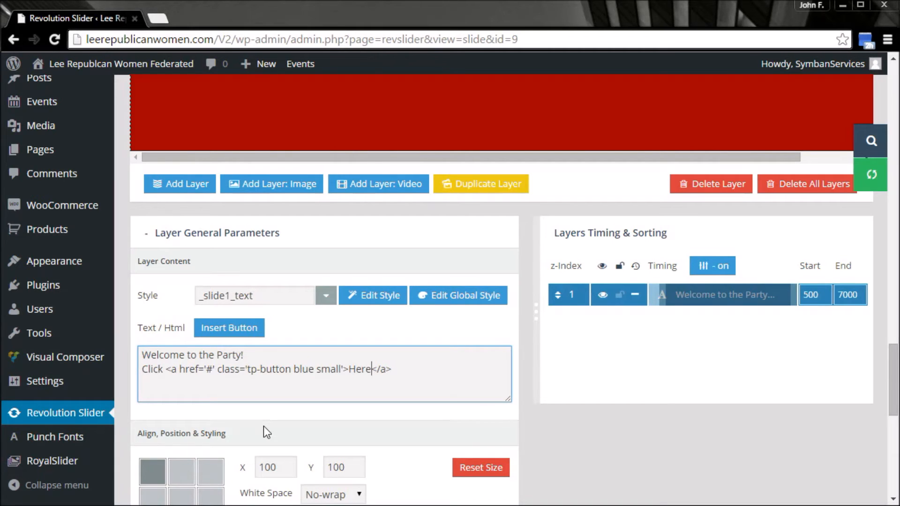
pyautogui.press('Left')
pyautogui.press('Left')
pyautogui.hotkey('shift', 'Left')
pyautogui.hotkey('shift', 'Left')
pyautogui.write('he')
pyautogui.press('End')
pyautogui.write('to Join...')
# Step: Review the second line's parts: the word "Click", the button code and label, and the closing "to Join..."
pyautogui.press('Home')
pyautogui.hotkey('shift', 'Right')
pyautogui.hotkey('shift', 'Right')
pyautogui.hotkey('shift', 'Right')
pyautogui.hotkey('shift', 'Right')
pyautogui.hotkey('shift', 'Right')
pyautogui.hotkey('shift', 'Right')
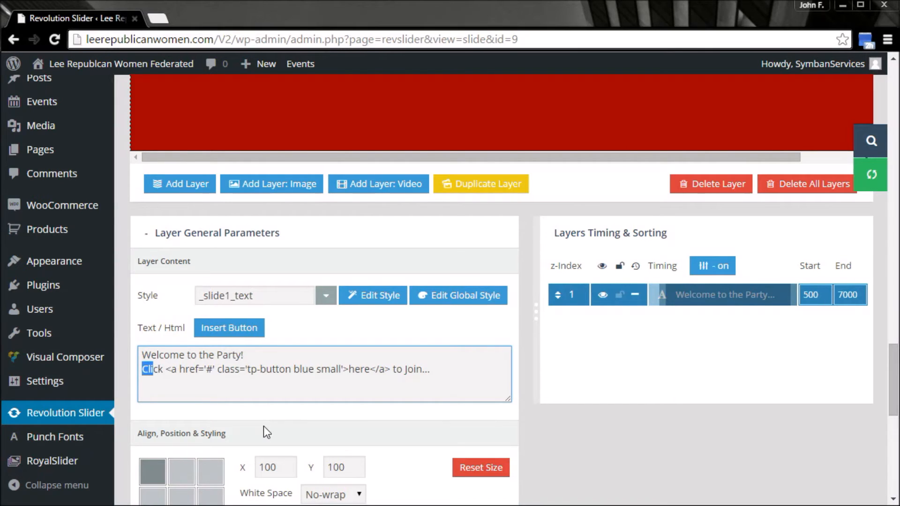
pyautogui.press('Right')
pyautogui.press('Right')
pyautogui.press('Right')
pyautogui.press('Right')
pyautogui.press('Right')
pyautogui.press('Right')
pyautogui.press('Right')
pyautogui.press('Right')
pyautogui.press('Right')
pyautogui.press('Right')
pyautogui.press('Right')
pyautogui.press('Right')
pyautogui.press('Right')
pyautogui.press('Right')
pyautogui.press('Right')
pyautogui.press('Right')
pyautogui.press('Right')
pyautogui.press('Right')
pyautogui.press('Right')
pyautogui.press('Right')
pyautogui.press('Right')
pyautogui.press('Right')
pyautogui.press('Right')
pyautogui.press('Right')
pyautogui.press('Right')
pyautogui.press('Right')
pyautogui.press('Right')
pyautogui.press('Right')
pyautogui.hotkey('shift', 'Right')
pyautogui.hotkey('shift', 'Right')
pyautogui.hotkey('shift', 'Right')
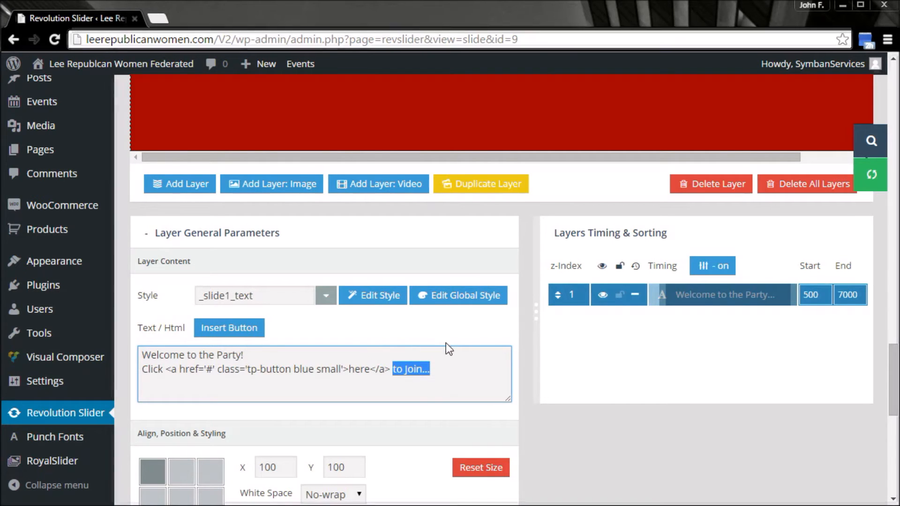
# Step: Move the text layer down to the red strip below the large white lettering, near the middle of the slide's width
pyautogui.click(439, 331)
pyautogui.scroll(10, 435, 335)
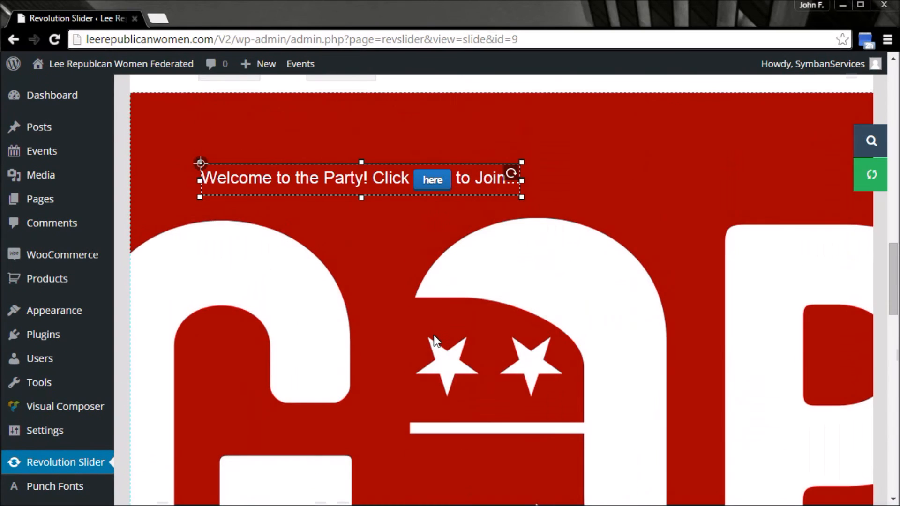
pyautogui.moveTo(486, 186); pyautogui.dragTo(656, 453)
pyautogui.scroll(-5, 562, 305)
pyautogui.scroll(-5, 609, 356)
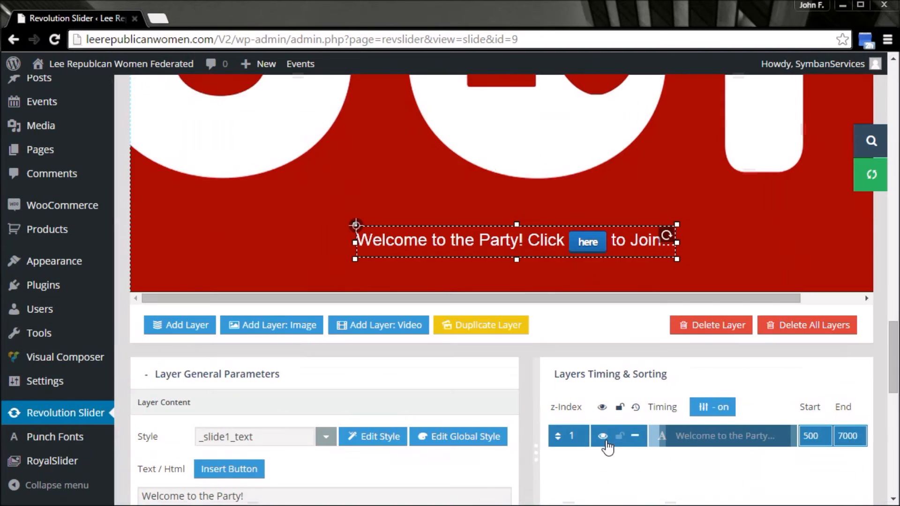
pyautogui.scroll(2, 609, 356)
pyautogui.moveTo(603, 369); pyautogui.dragTo(388, 381)
pyautogui.moveTo(511, 379); pyautogui.dragTo(565, 375)
pyautogui.moveTo(549, 319); pyautogui.dragTo(488, 320)
pyautogui.scroll(-3, 520, 318)
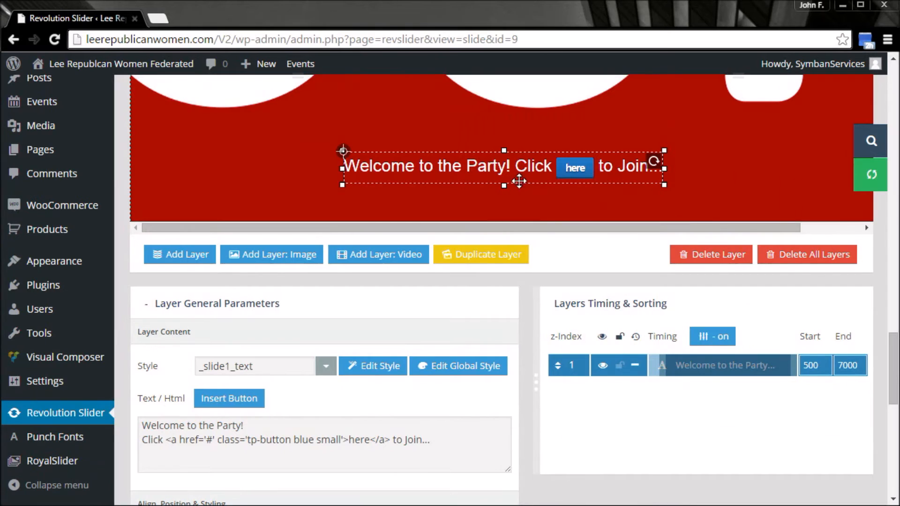
# Step: Change the text layer's style to large_bold_white
pyautogui.click(326, 368)
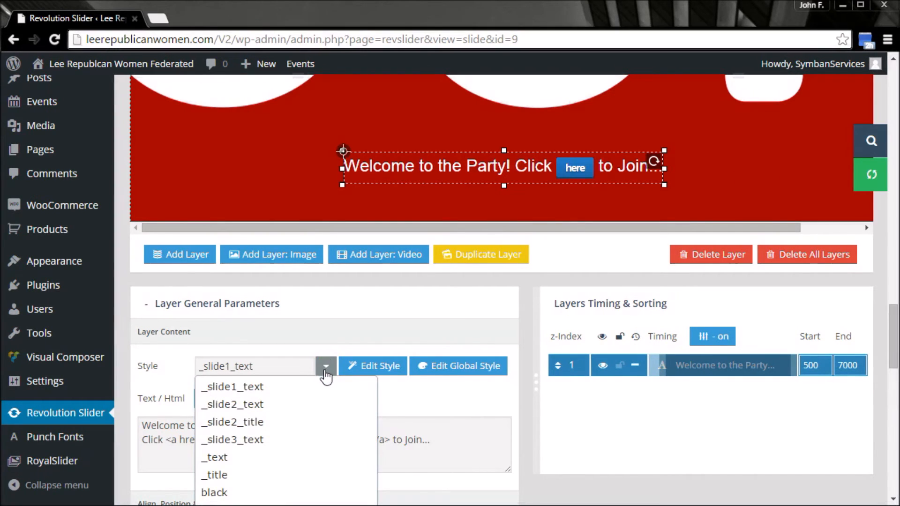
pyautogui.scroll(-2, 325, 373)
pyautogui.scroll(-2, 324, 378)
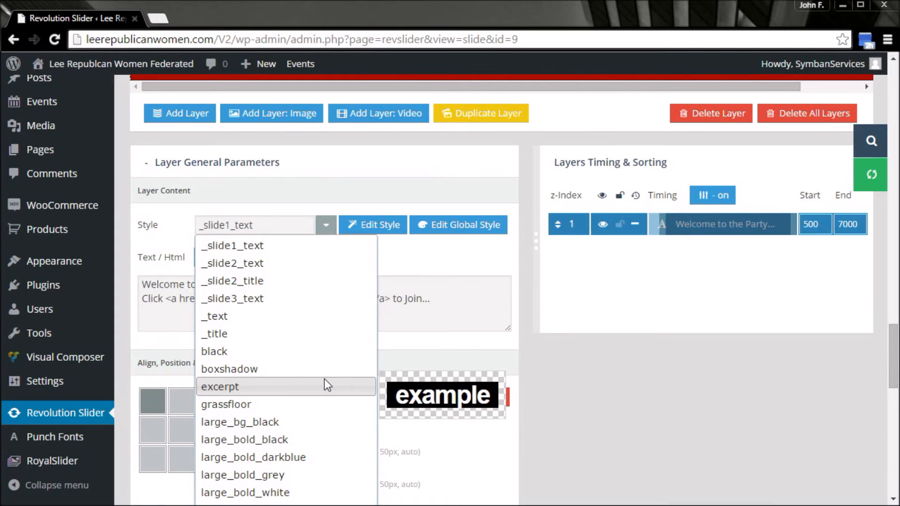
pyautogui.scroll(-2, 324, 381)
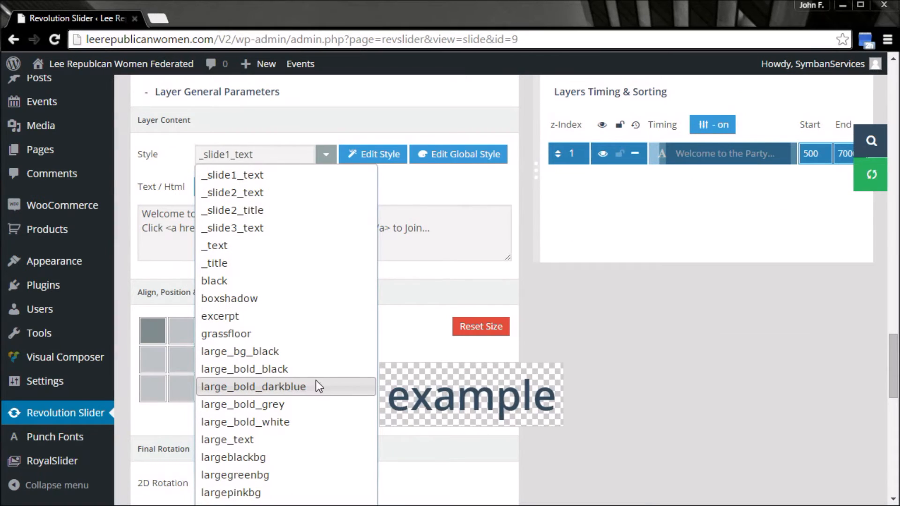
pyautogui.click(314, 421)
pyautogui.scroll(2, 543, 378)
pyautogui.scroll(5, 544, 379)
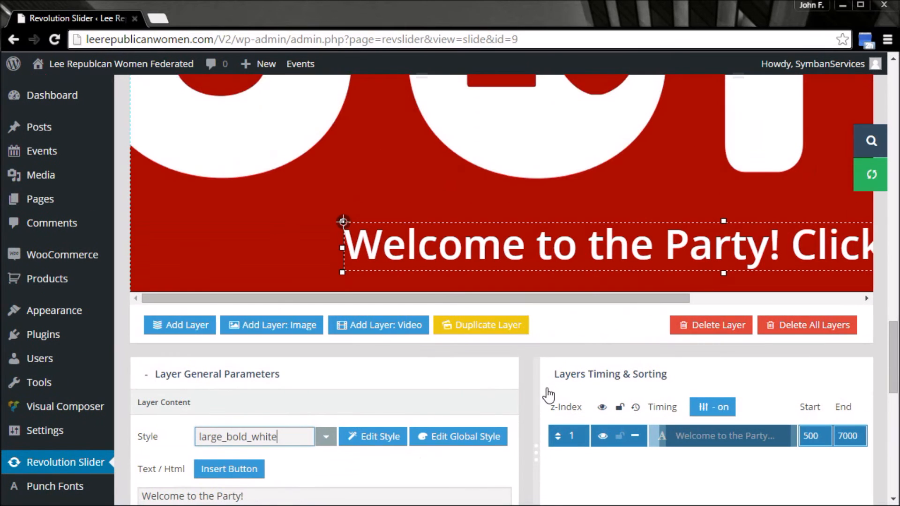
# Step: Shift the enlarged text layer toward the slide's left edge, to about X 32, Y 880
pyautogui.moveTo(609, 249); pyautogui.dragTo(420, 251)
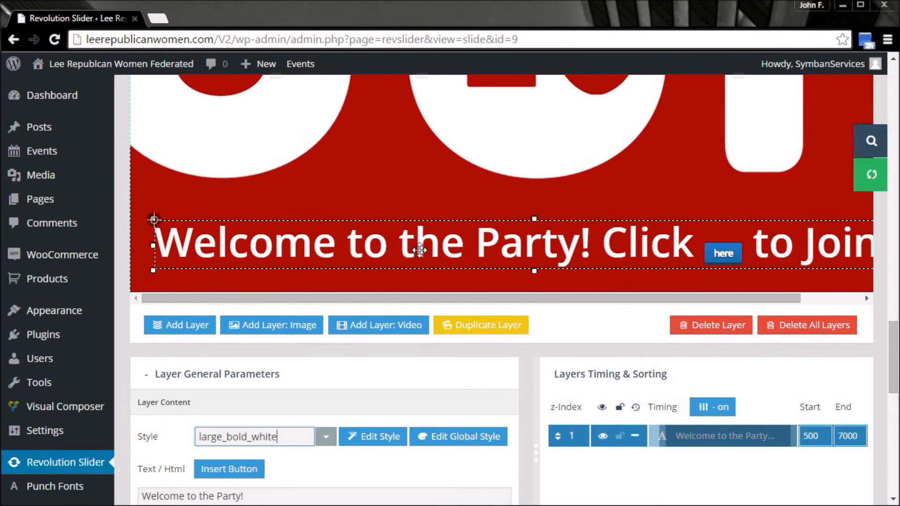
pyautogui.moveTo(673, 299); pyautogui.dragTo(757, 297)
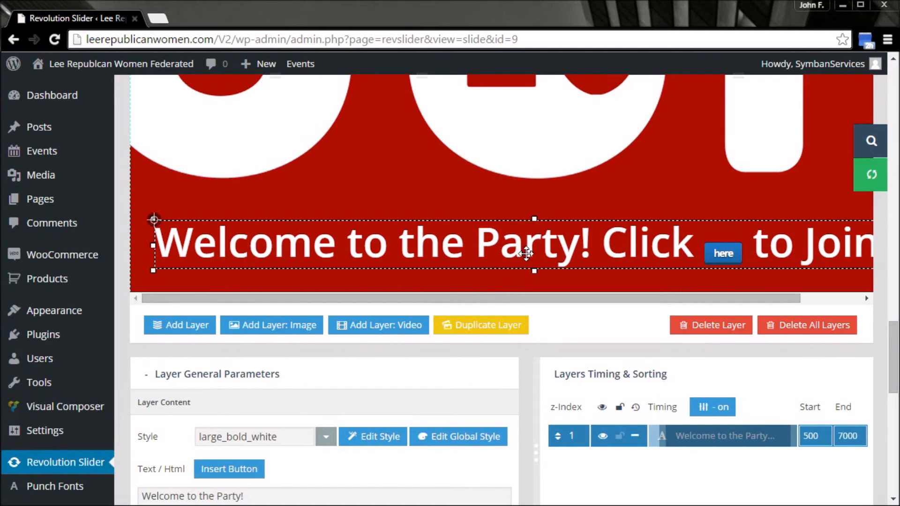
pyautogui.moveTo(590, 299); pyautogui.dragTo(496, 303)
pyautogui.scroll(-2, 497, 309)
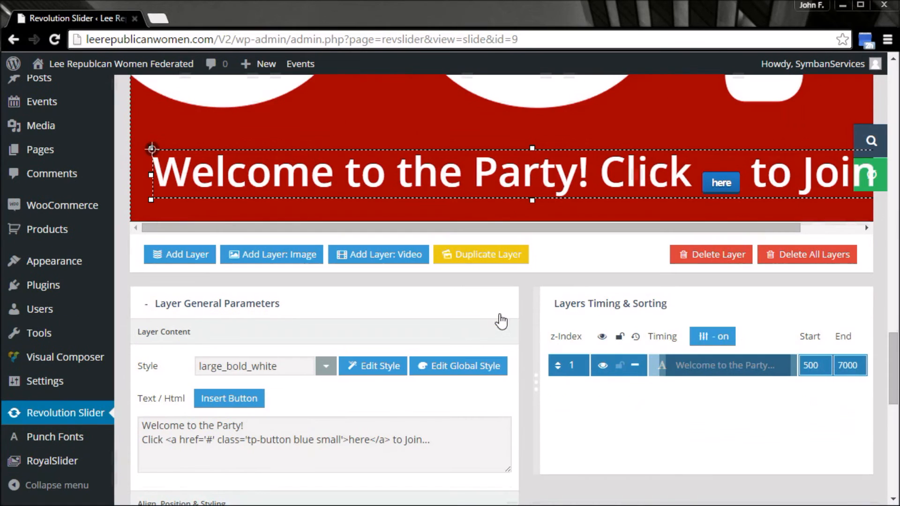
# Step: Expand the Layer Animation settings and set the Start Animation to Random Rotate
pyautogui.scroll(-4, 535, 351)
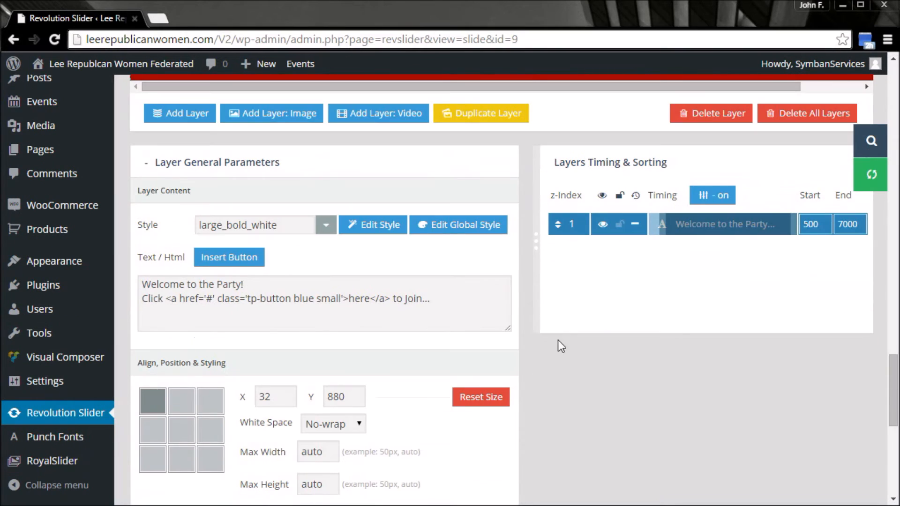
pyautogui.scroll(-3, 457, 326)
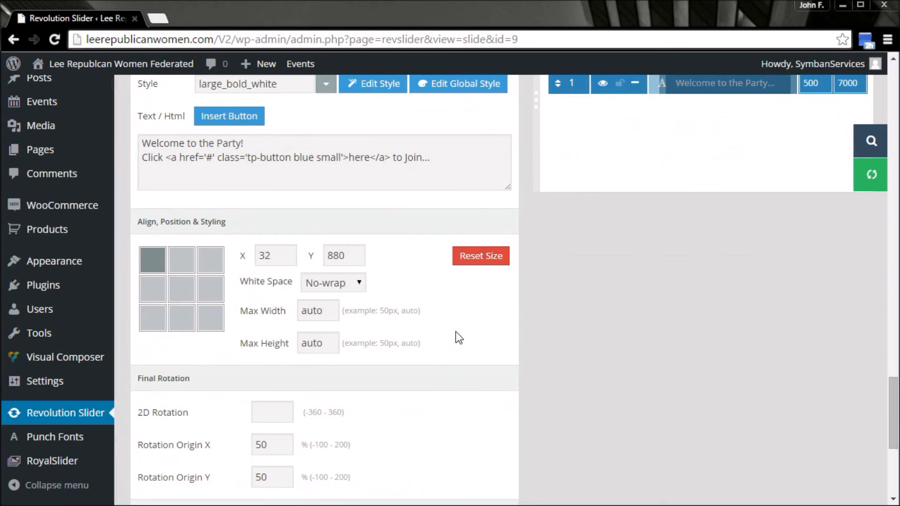
pyautogui.scroll(-3, 518, 368)
pyautogui.scroll(-3, 583, 367)
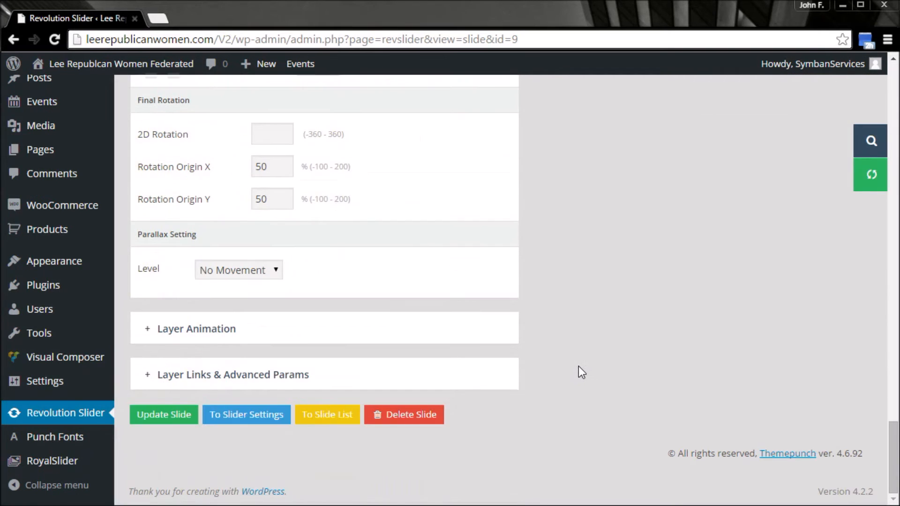
pyautogui.click(267, 333)
pyautogui.scroll(-7, 570, 347)
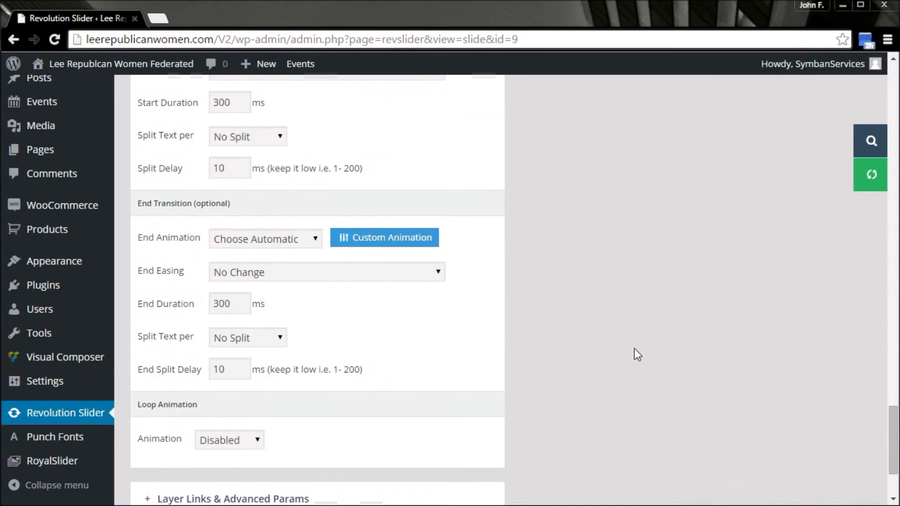
pyautogui.scroll(5, 589, 372)
pyautogui.scroll(3, 579, 392)
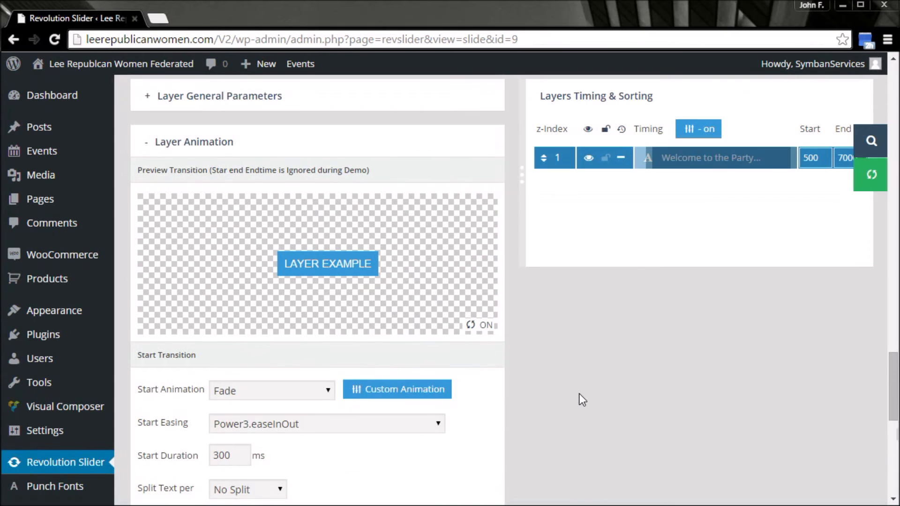
pyautogui.scroll(-2, 578, 396)
pyautogui.scroll(-2, 578, 405)
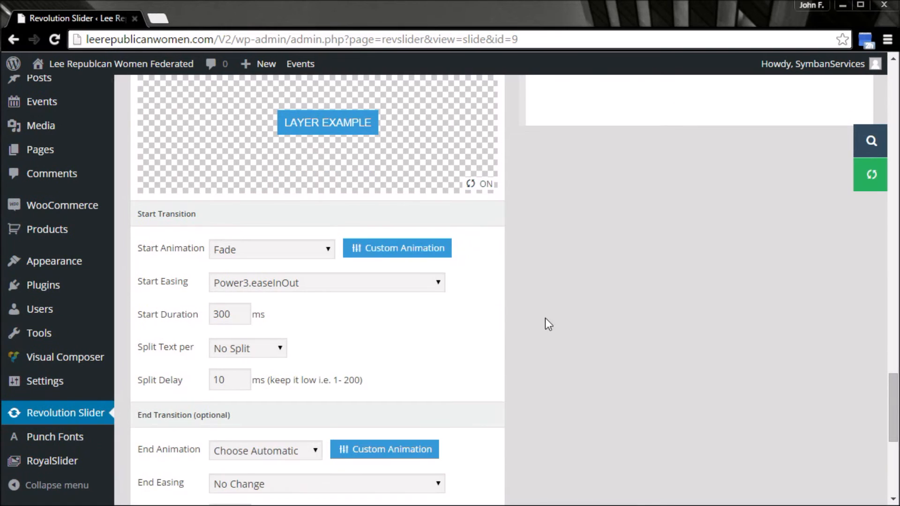
pyautogui.click(328, 249)
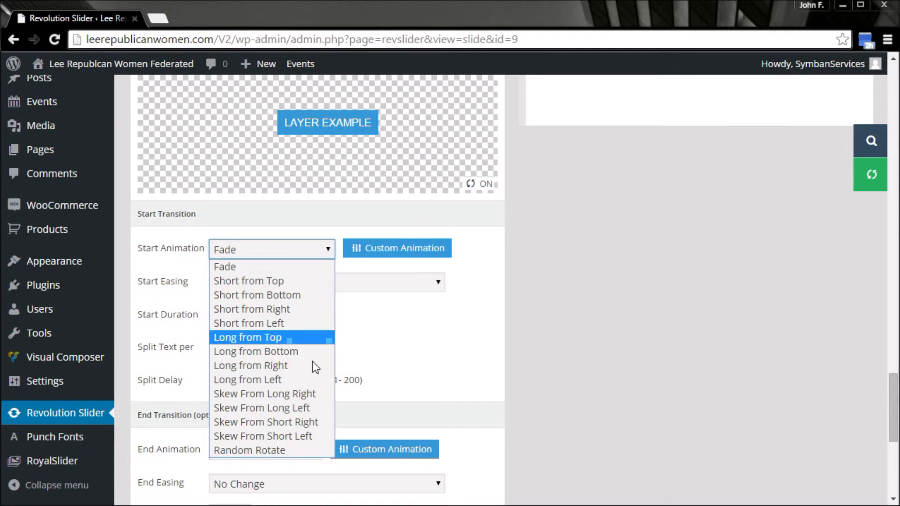
pyautogui.click(310, 448)
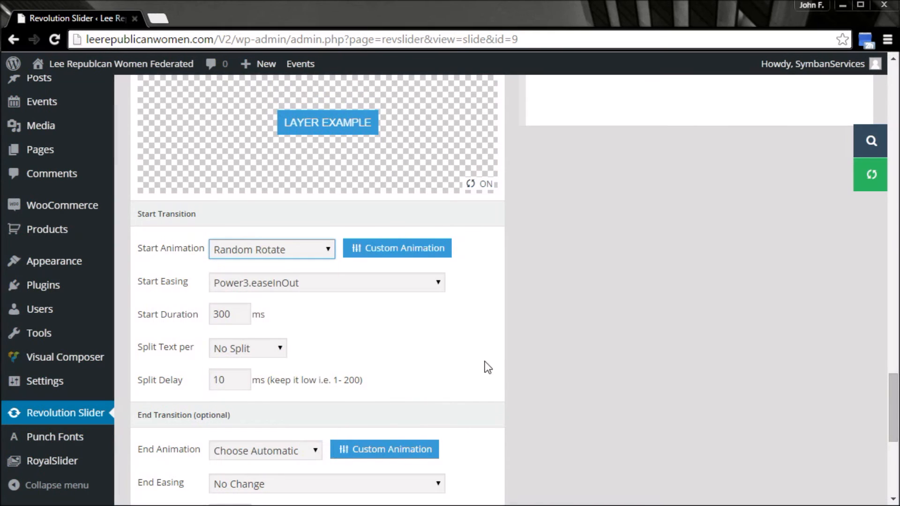
# Step: Check the Random Rotate preview and set the start transition's Split Text per option to Word Based
pyautogui.scroll(2, 506, 373)
pyautogui.scroll(2, 505, 379)
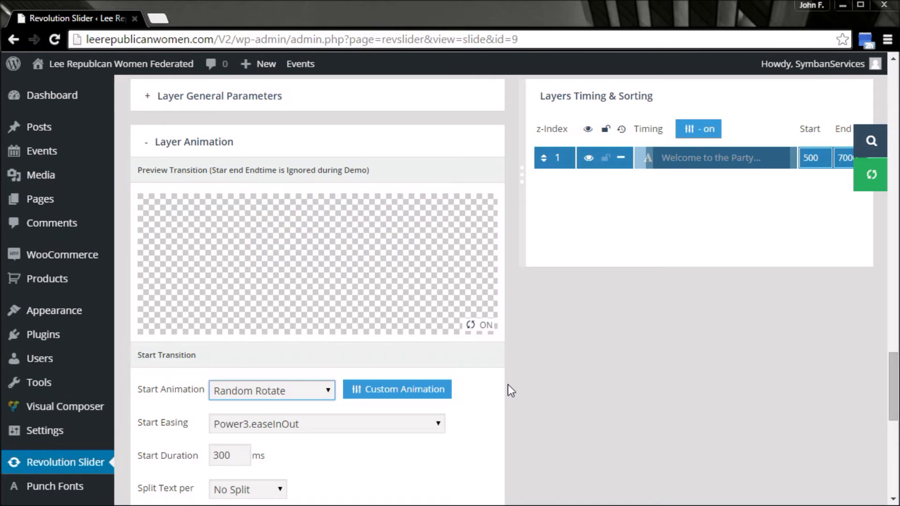
pyautogui.scroll(-2, 507, 383)
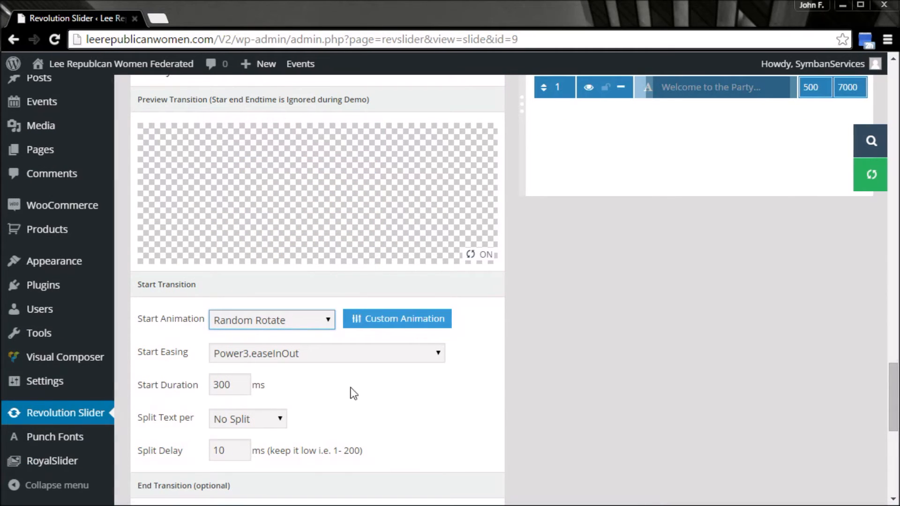
pyautogui.click(280, 422)
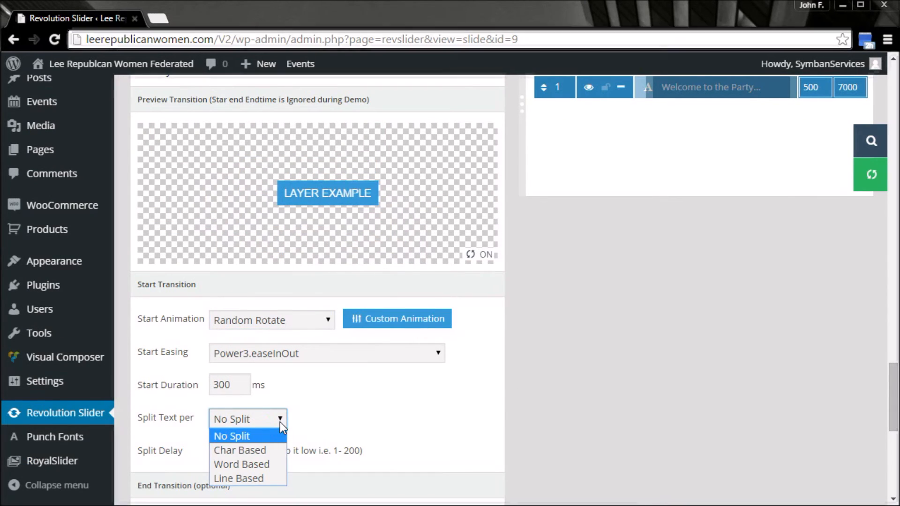
pyautogui.click(272, 464)
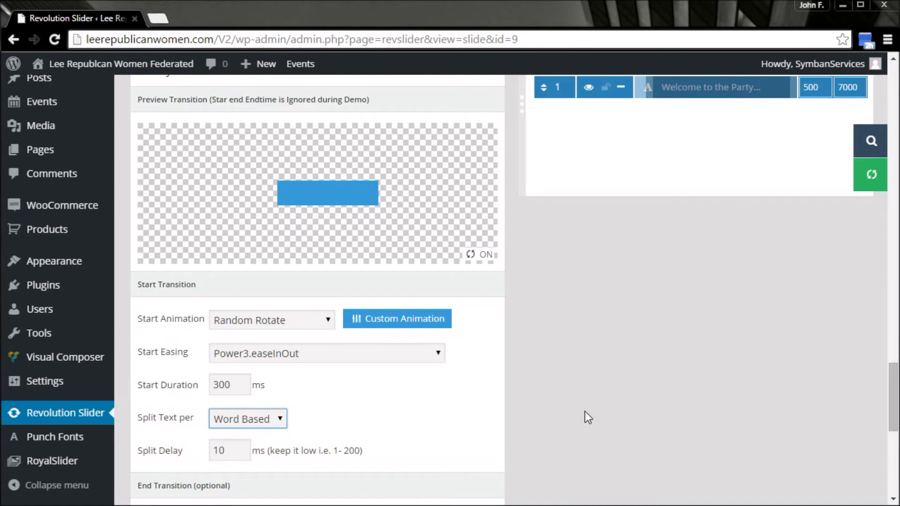
# Step: Examine the start and end transition settings, the text layer on the slide canvas and the animation preview
pyautogui.scroll(-2, 584, 412)
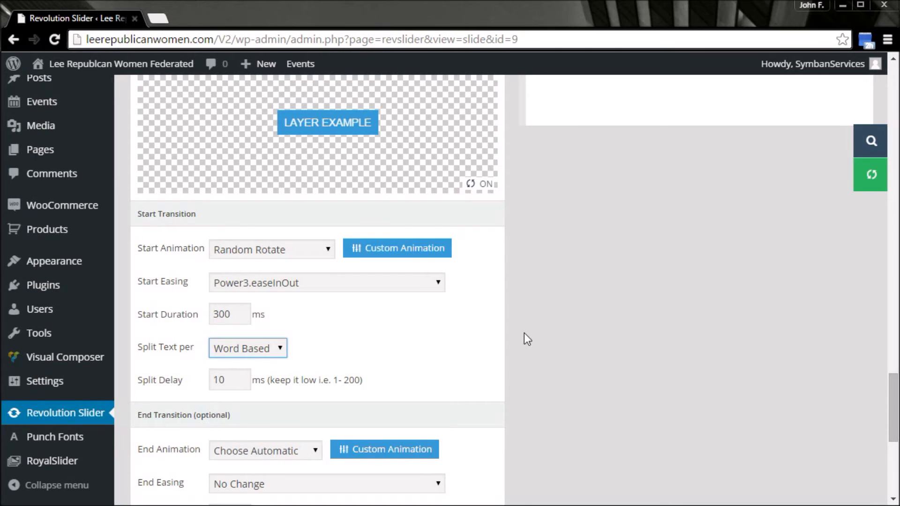
pyautogui.scroll(-6, 505, 372)
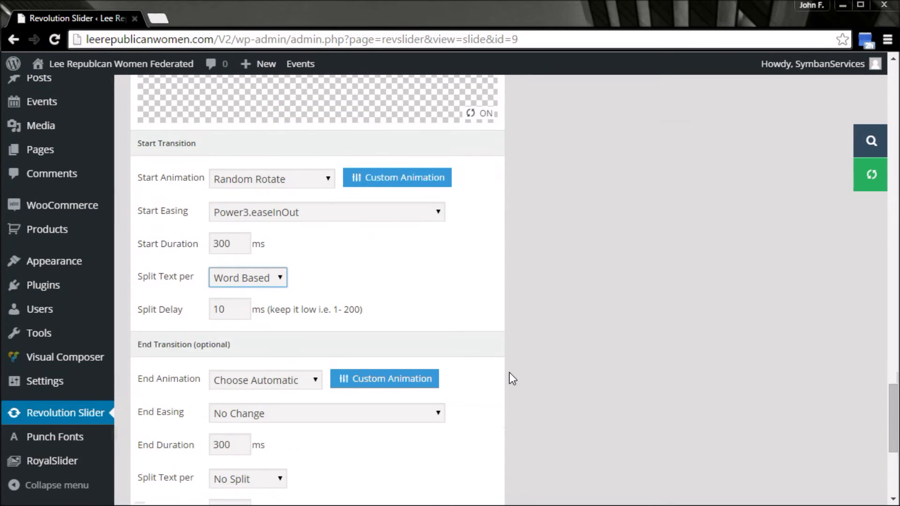
pyautogui.scroll(10, 505, 378)
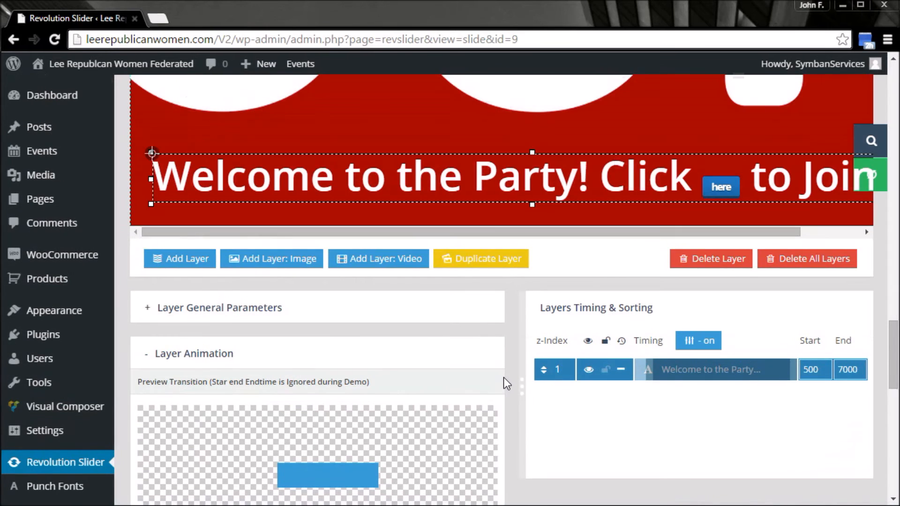
pyautogui.scroll(2, 503, 378)
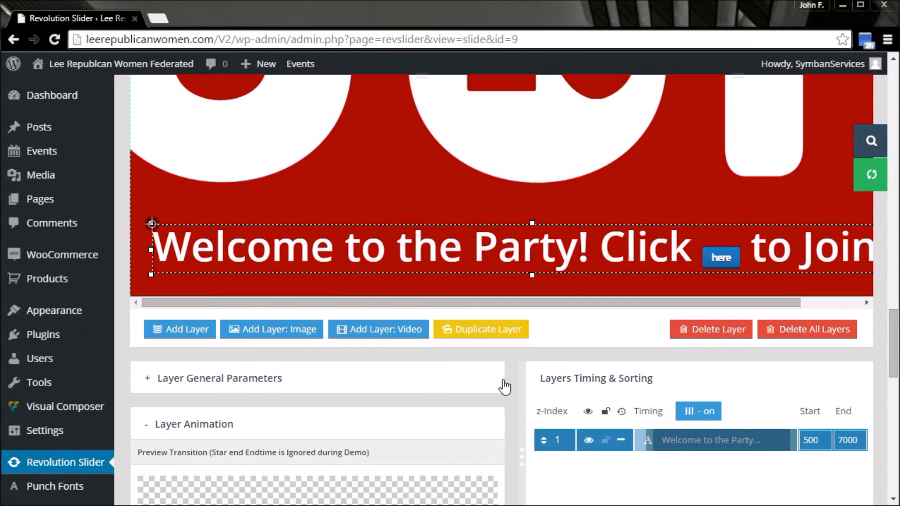
pyautogui.scroll(-2, 504, 389)
pyautogui.scroll(-2, 503, 390)
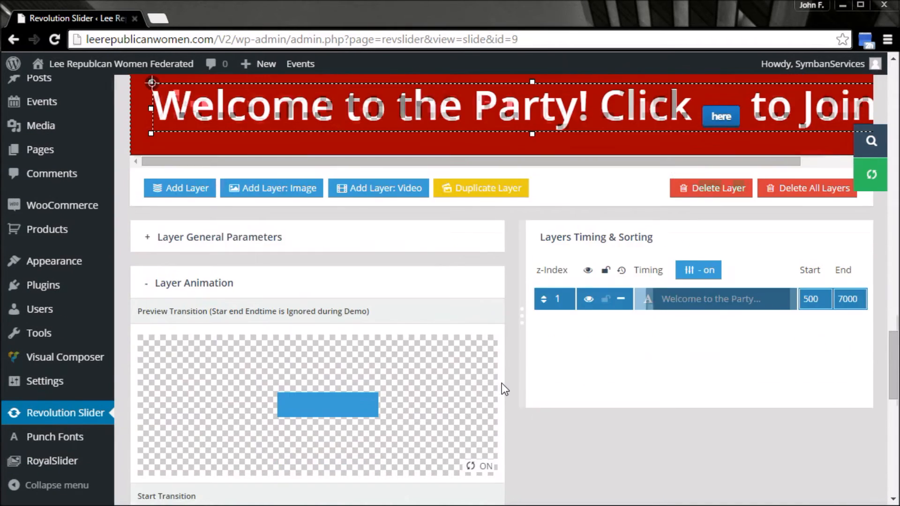
# Step: Save the slide with its new layer animation and expand the Layer General Parameters section
pyautogui.scroll(-13, 502, 384)
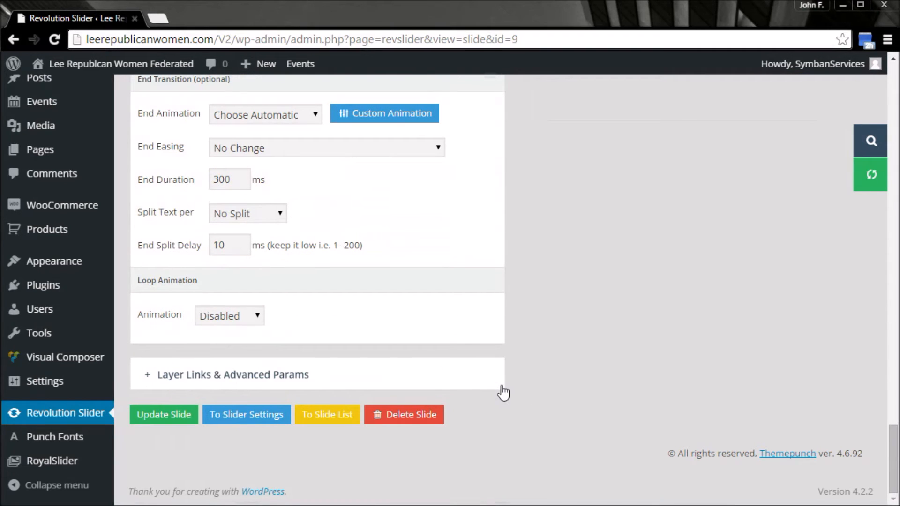
pyautogui.click(164, 416)
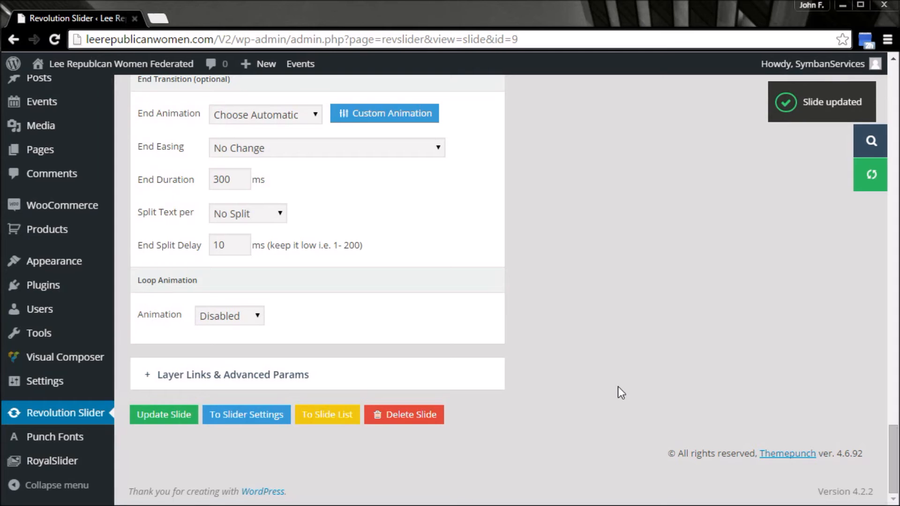
pyautogui.scroll(7, 621, 382)
pyautogui.scroll(10, 629, 387)
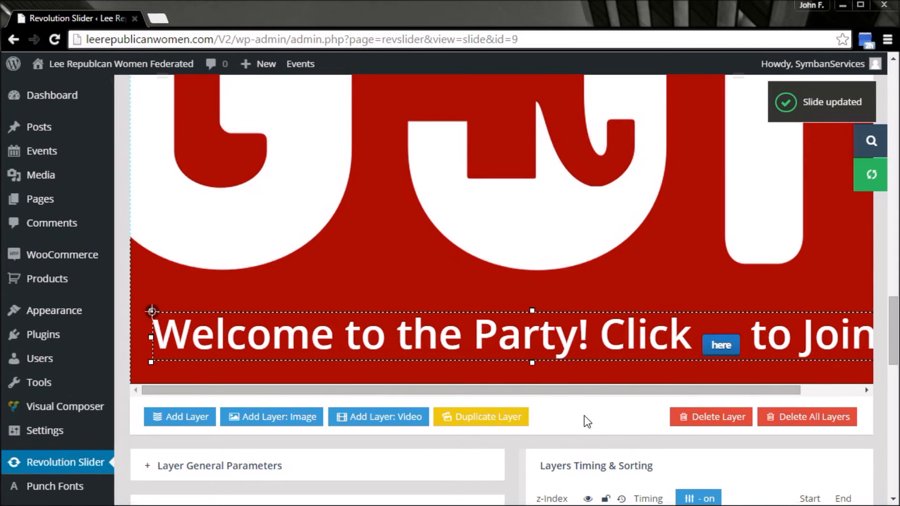
pyautogui.scroll(-6, 584, 415)
pyautogui.scroll(-8, 532, 426)
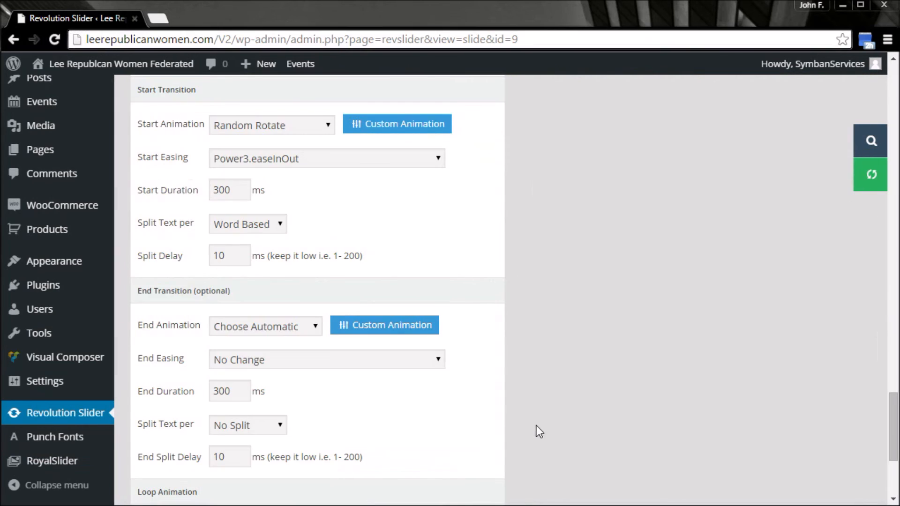
pyautogui.scroll(6, 539, 416)
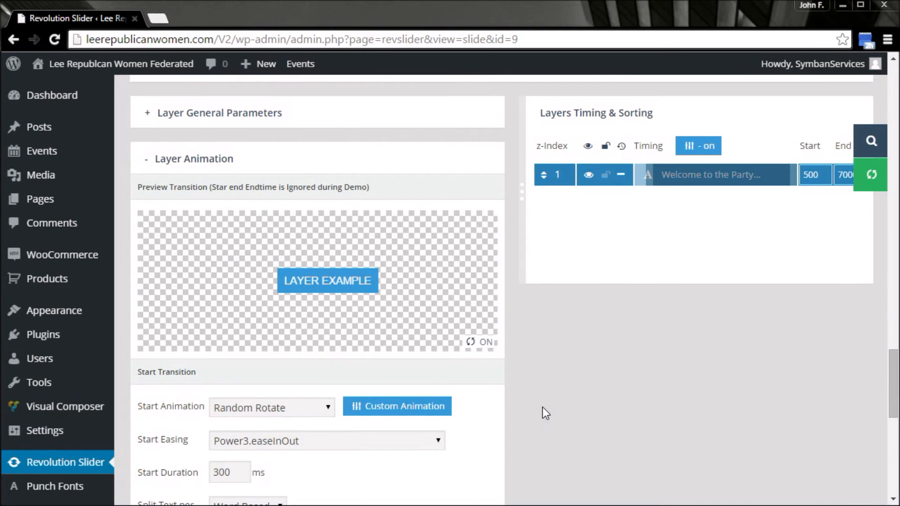
pyautogui.click(256, 127)
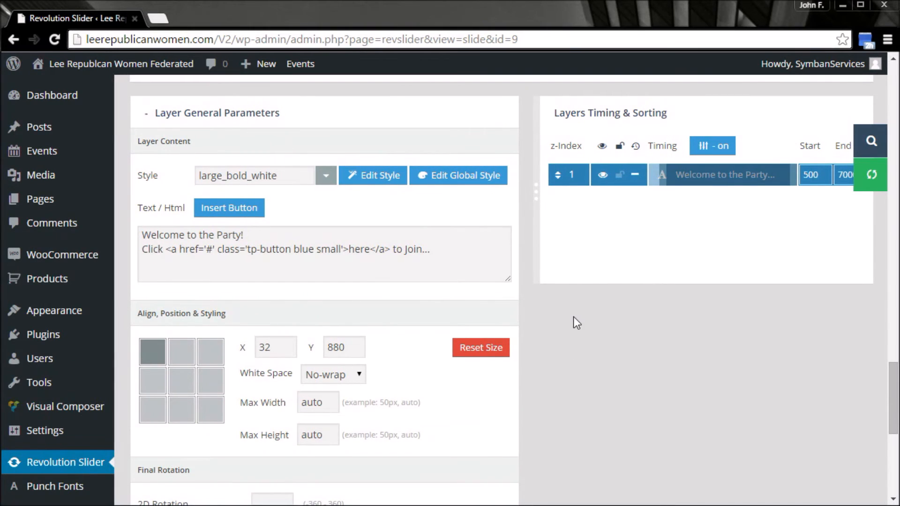
# Step: Set the state of New Slide #4 to Published in the General Slide Settings and save the slide
pyautogui.scroll(3, 541, 353)
pyautogui.scroll(12, 539, 354)
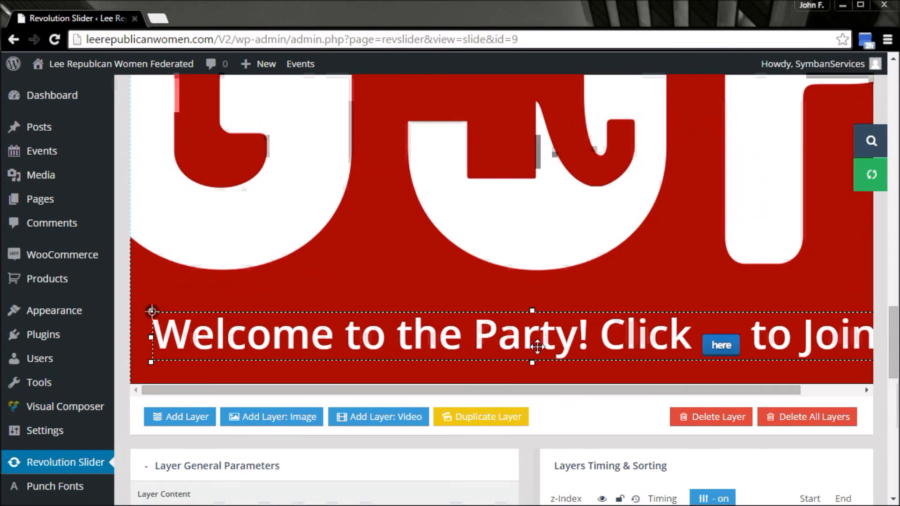
pyautogui.scroll(2, 538, 351)
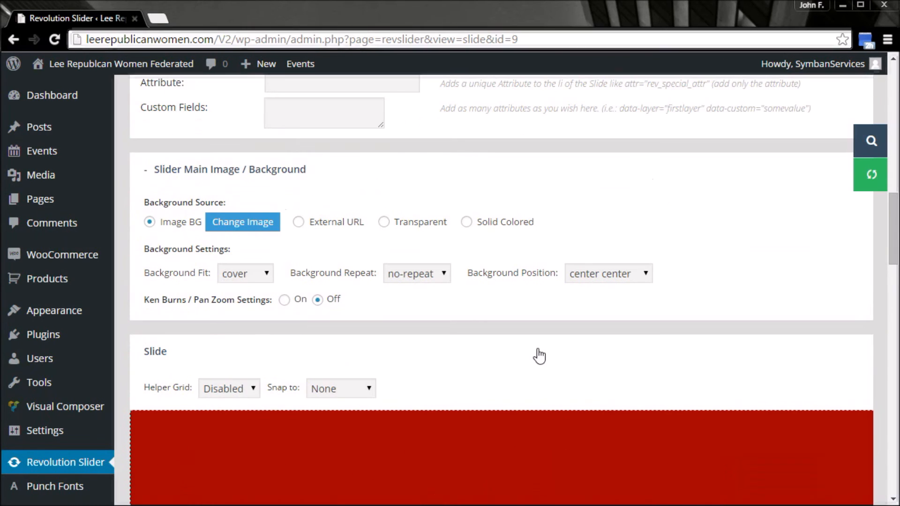
pyautogui.scroll(2, 539, 356)
pyautogui.scroll(5, 539, 348)
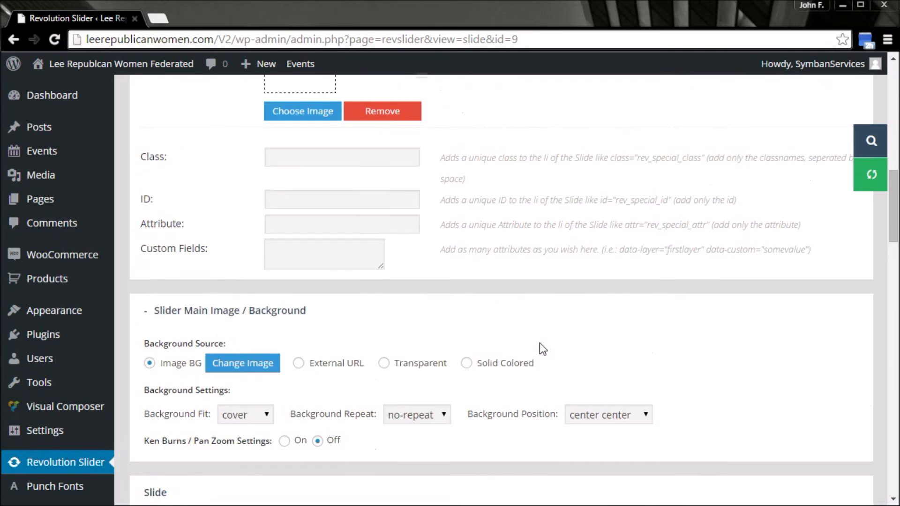
pyautogui.click(414, 207)
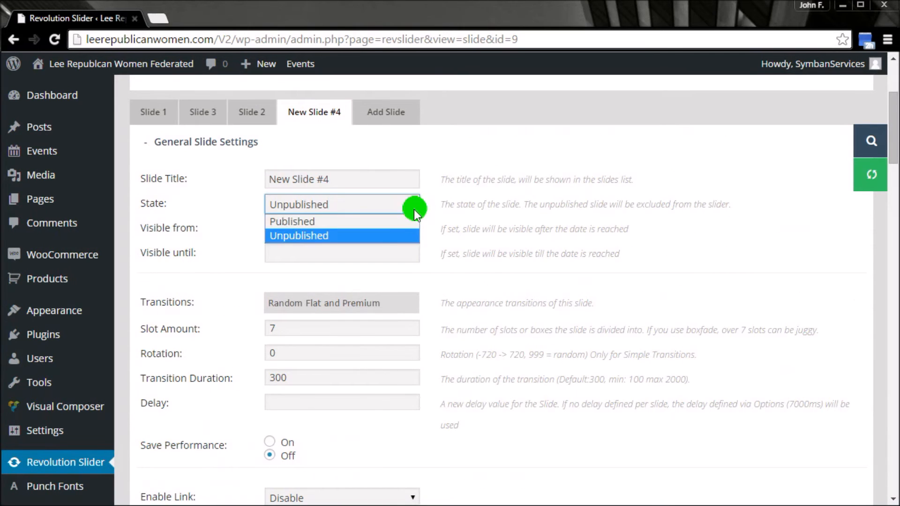
pyautogui.click(381, 226)
pyautogui.scroll(-20, 467, 298)
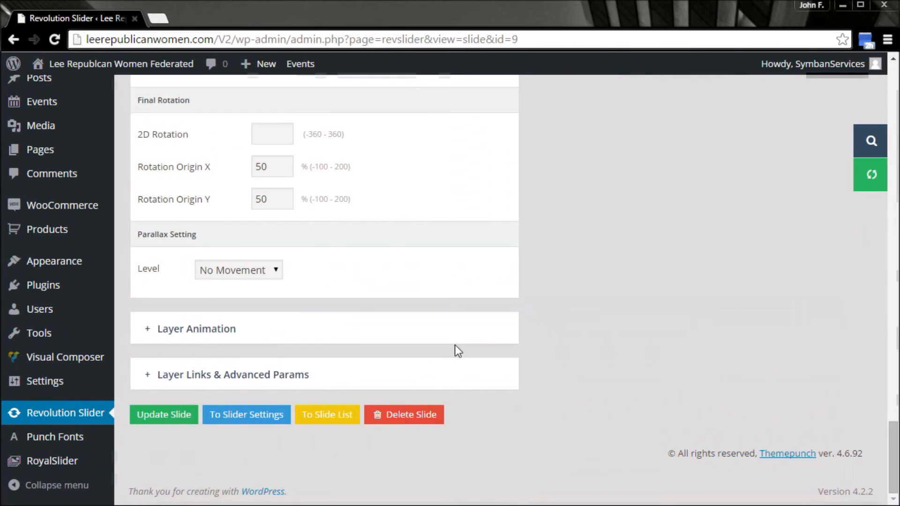
pyautogui.click(169, 416)
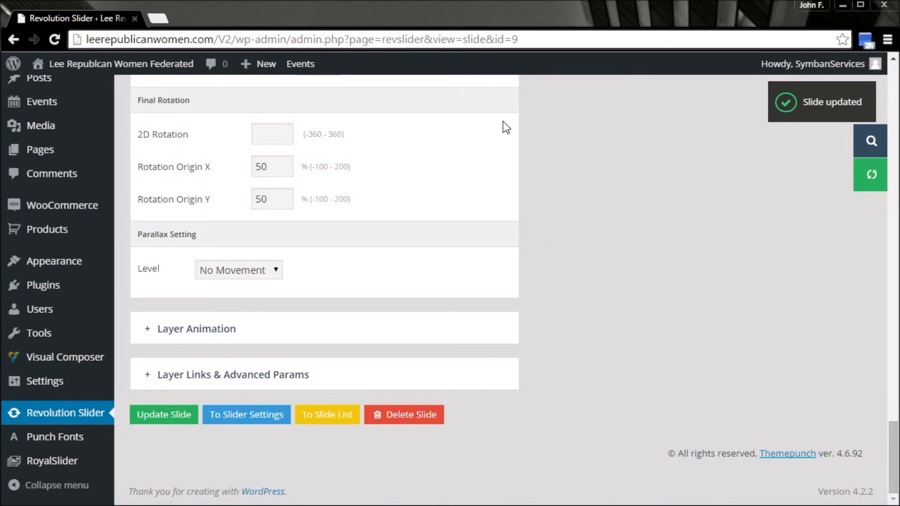
# Step: Open the live site in a new browser tab and examine the fourth slide of the homepage slider
pyautogui.moveTo(112, 63)
pyautogui.rightClick(58, 90)
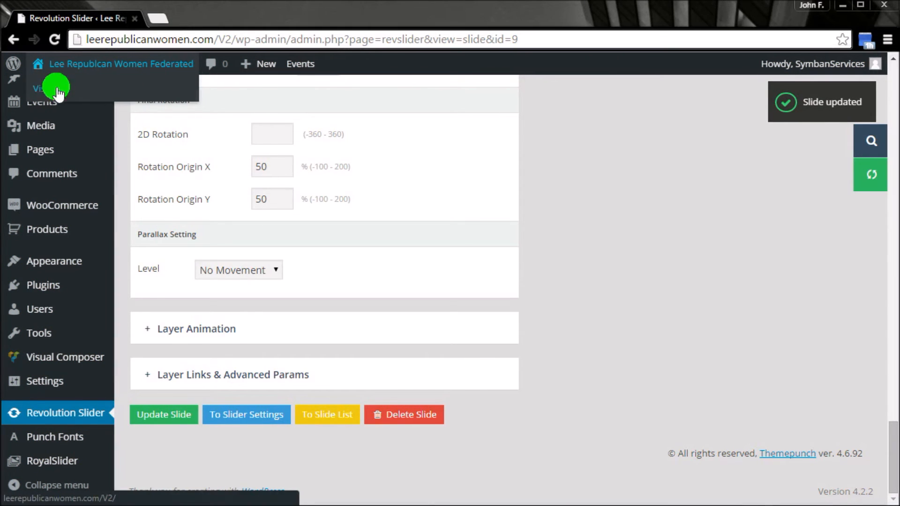
pyautogui.click(63, 98)
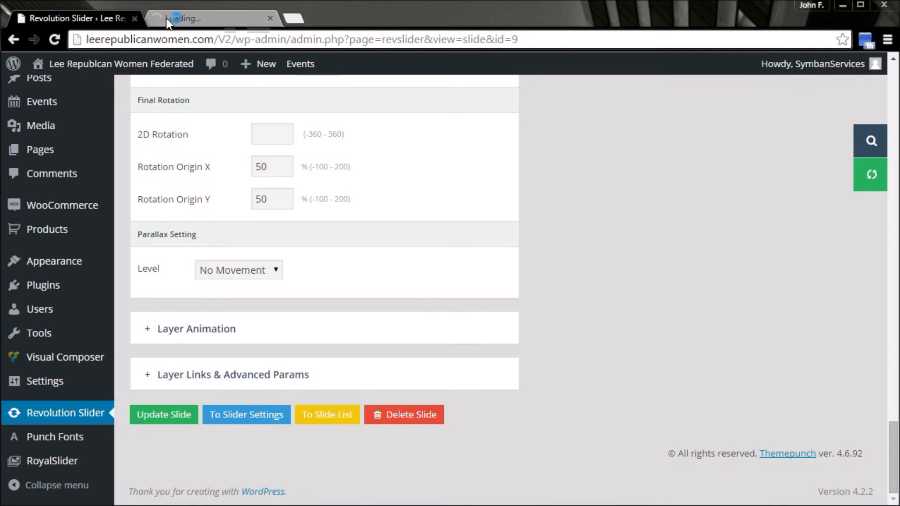
pyautogui.click(164, 18)
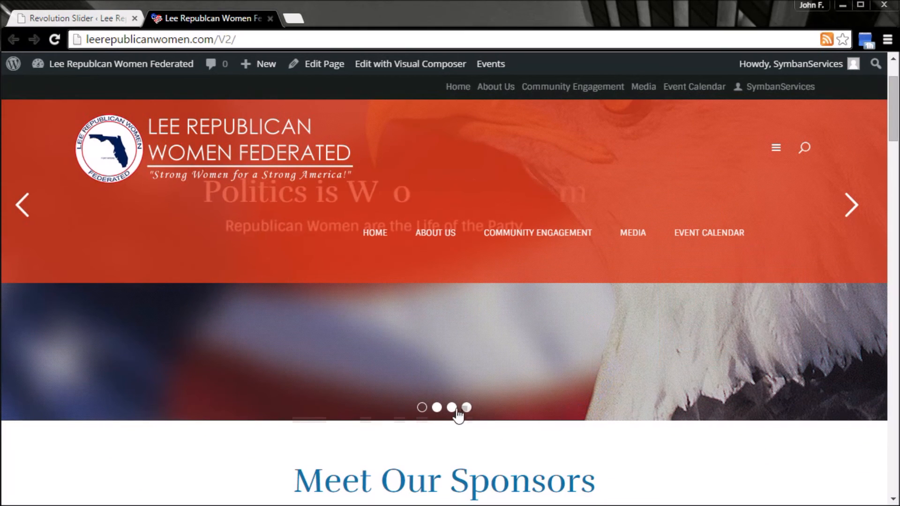
pyautogui.click(466, 409)
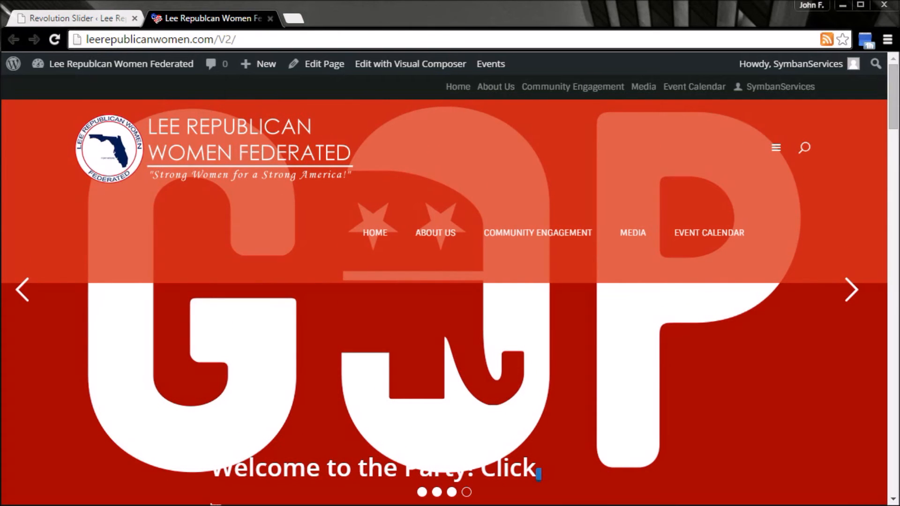
pyautogui.click(451, 492)
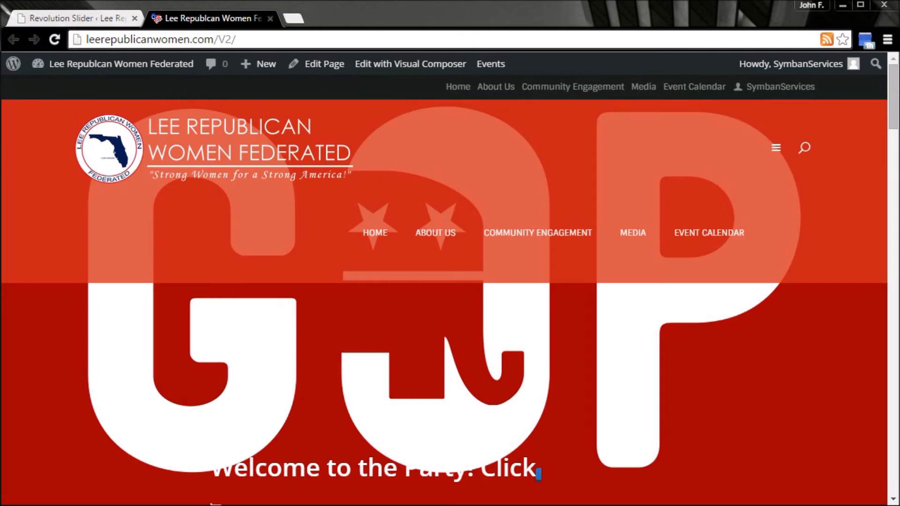
pyautogui.scroll(-2, 845, 337)
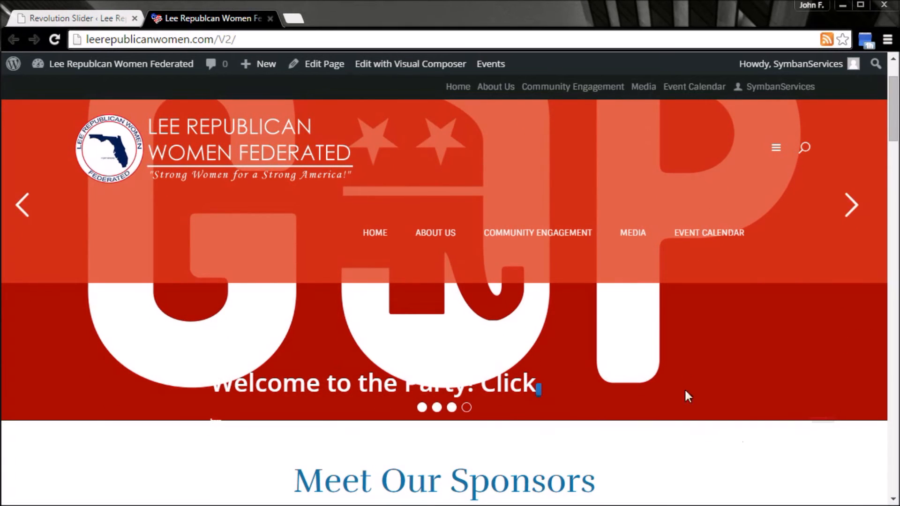
# Step: Return to the slide editor and move the welcome text layer slightly up and left, to about X 10, Y 869
pyautogui.click(91, 25)
pyautogui.scroll(5, 376, 263)
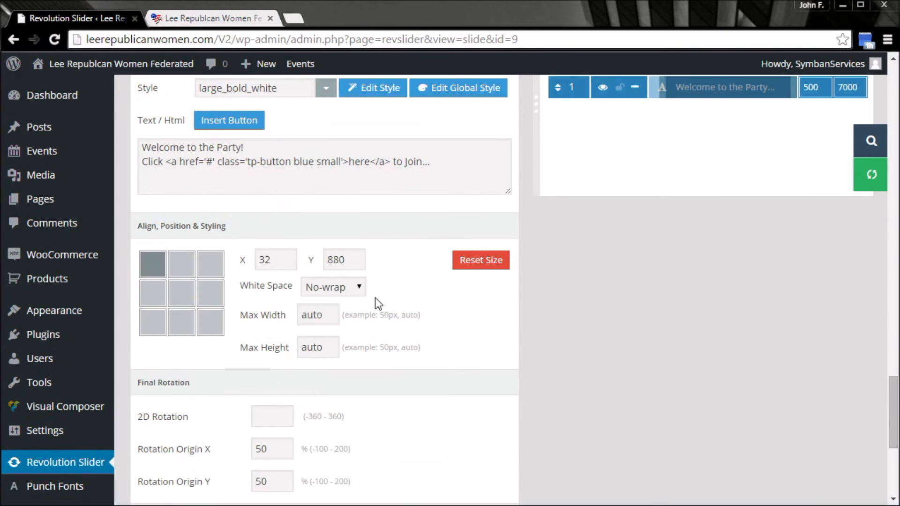
pyautogui.scroll(8, 375, 298)
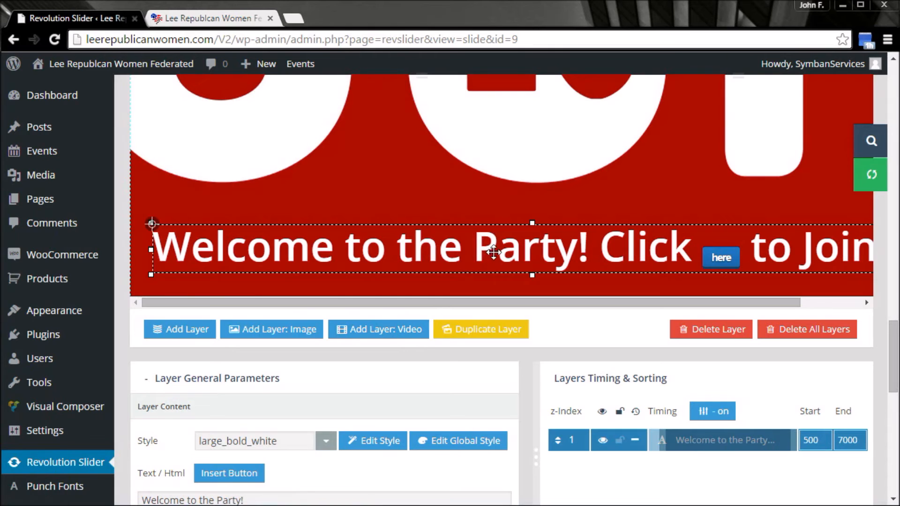
pyautogui.moveTo(478, 255); pyautogui.dragTo(432, 253)
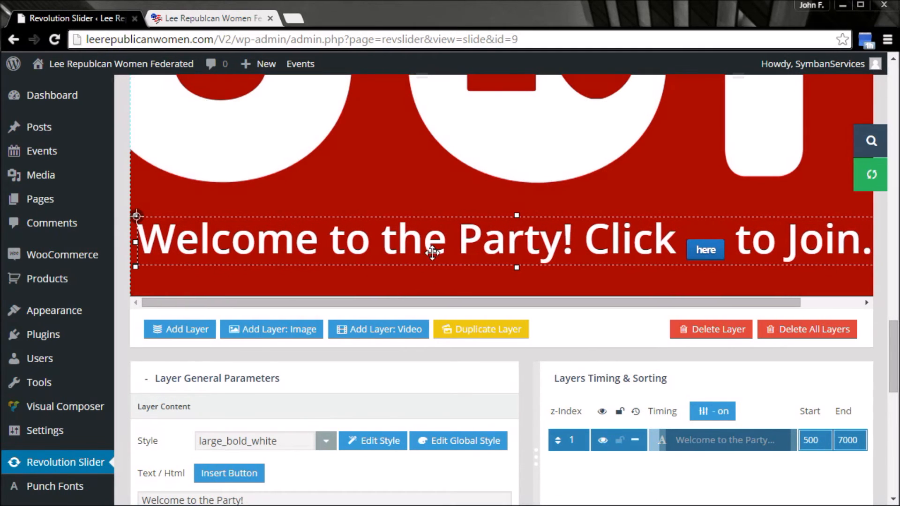
# Step: Change the welcome text layer's style to medium_text and check it on the slide canvas
pyautogui.scroll(-3, 365, 323)
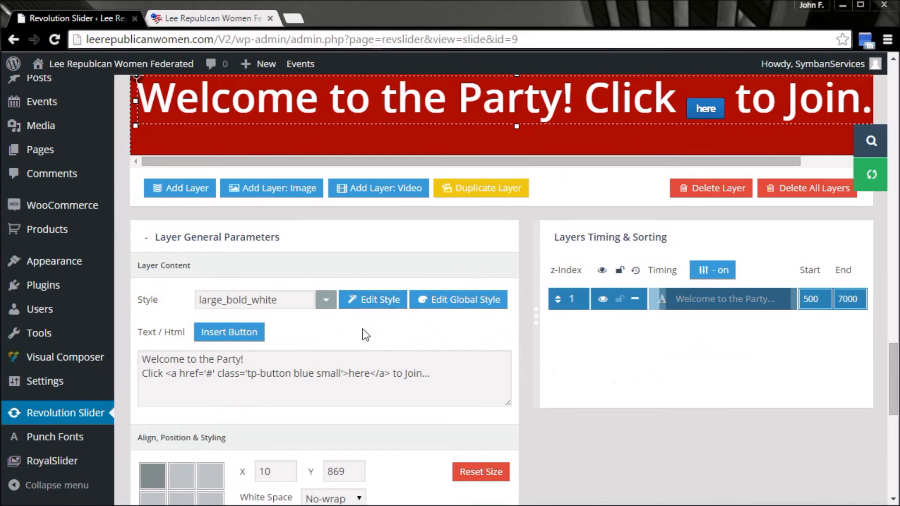
pyautogui.click(329, 301)
pyautogui.scroll(-4, 301, 356)
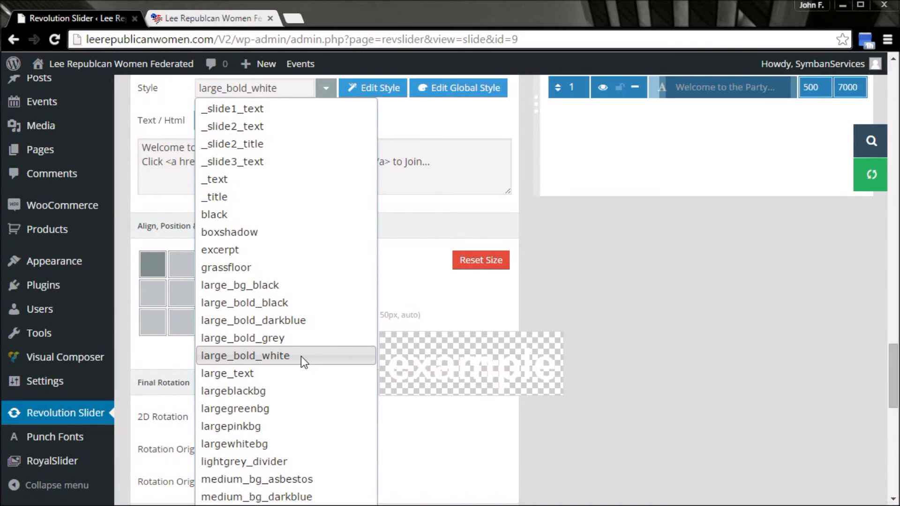
pyautogui.scroll(-3, 301, 379)
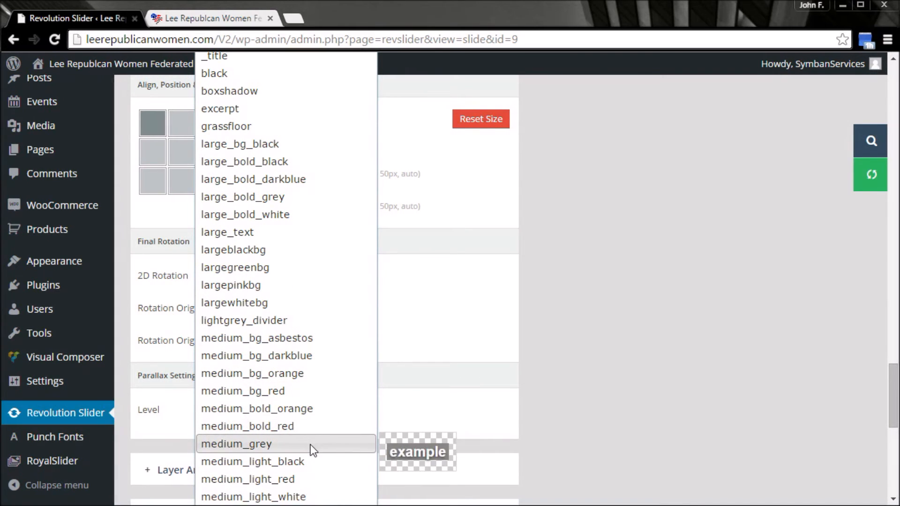
pyautogui.scroll(-1, 308, 447)
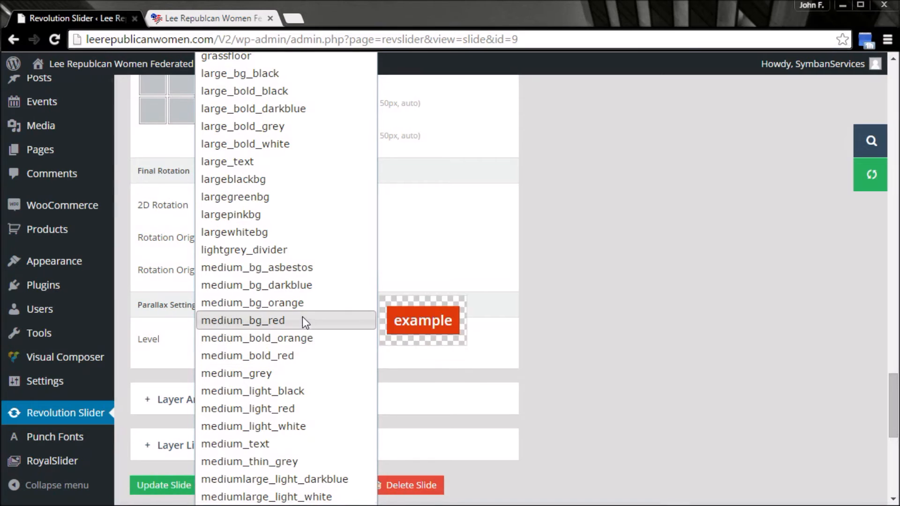
pyautogui.scroll(-1, 279, 405)
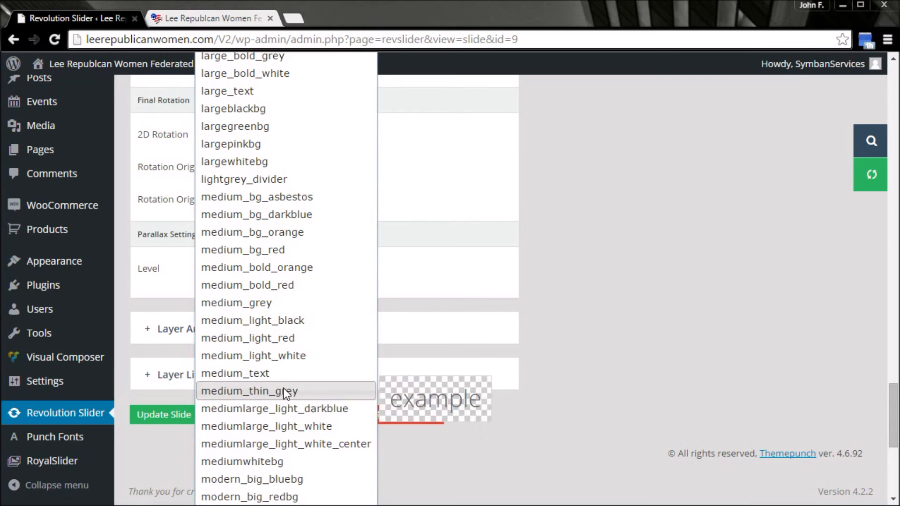
pyautogui.click(288, 373)
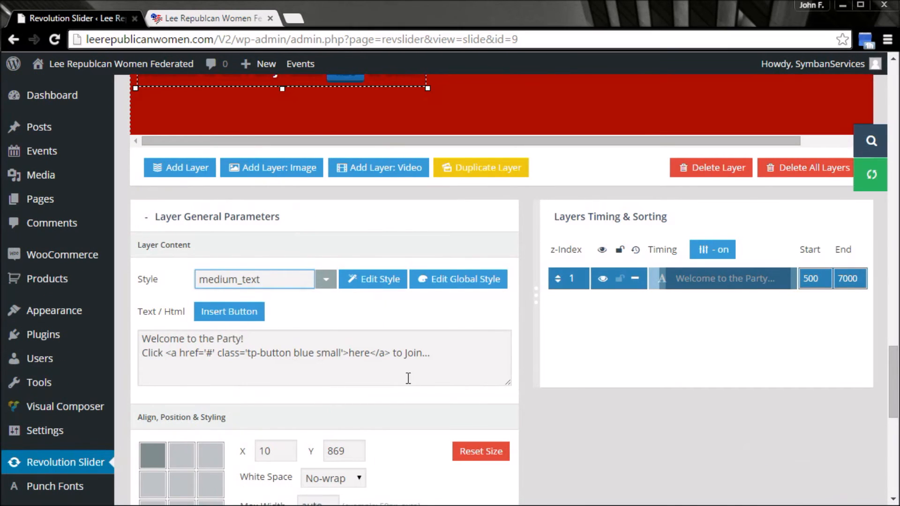
pyautogui.scroll(5, 407, 378)
pyautogui.scroll(-4, 406, 377)
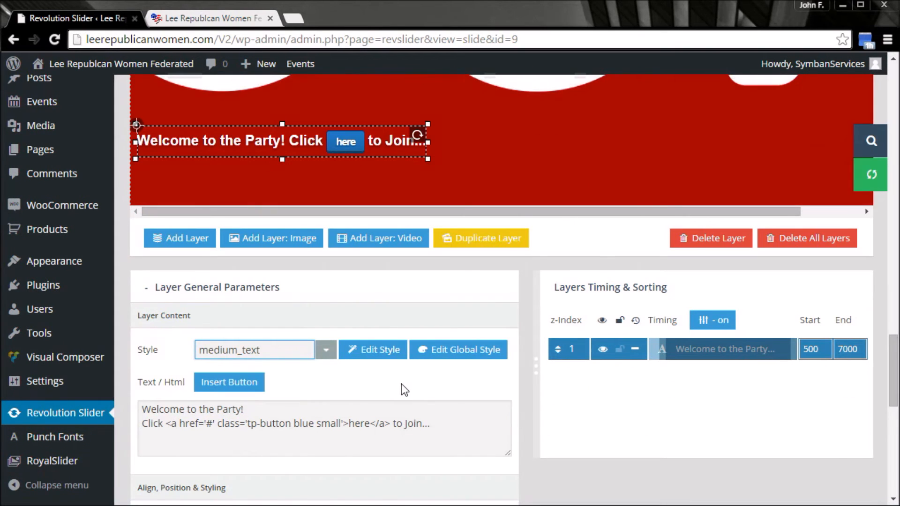
pyautogui.scroll(-1, 401, 384)
pyautogui.scroll(1, 323, 309)
# Step: Change the welcome text layer's style to slide1textlrwf
pyautogui.click(326, 350)
pyautogui.scroll(-2, 316, 375)
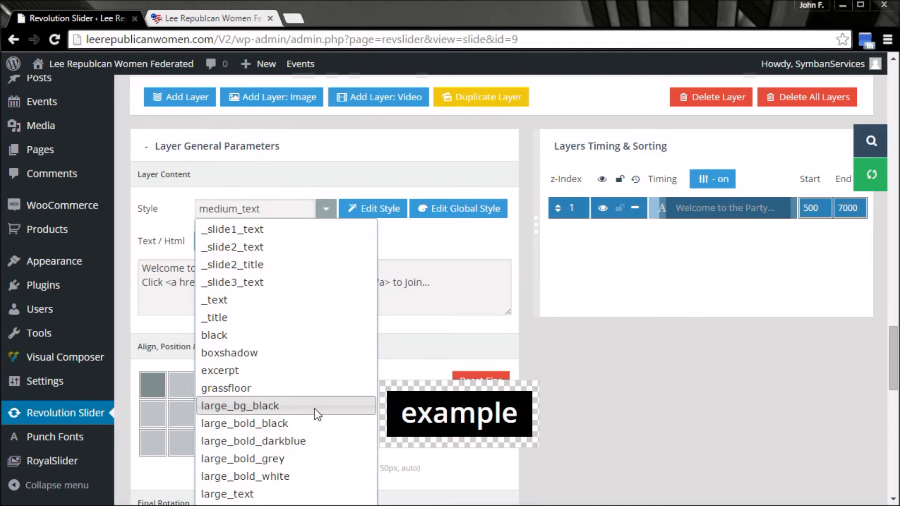
pyautogui.scroll(-4, 313, 411)
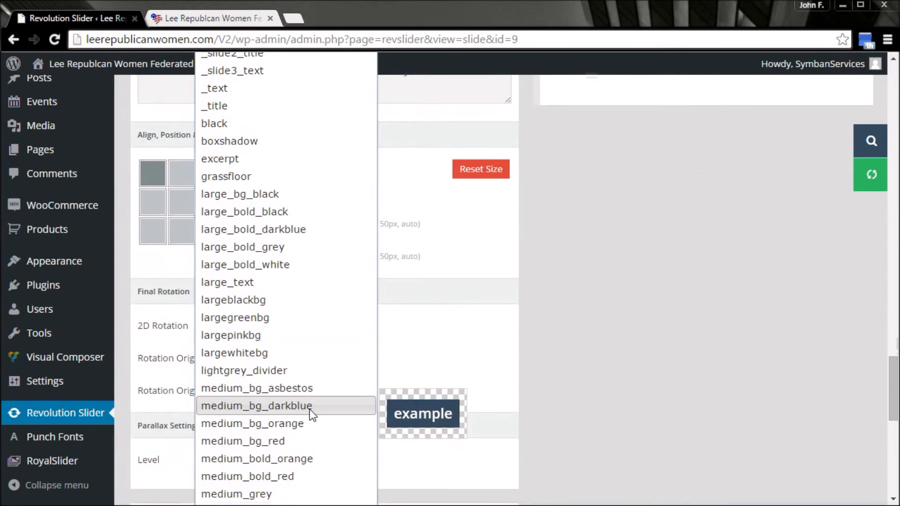
pyautogui.scroll(-1, 308, 415)
pyautogui.scroll(-1, 309, 415)
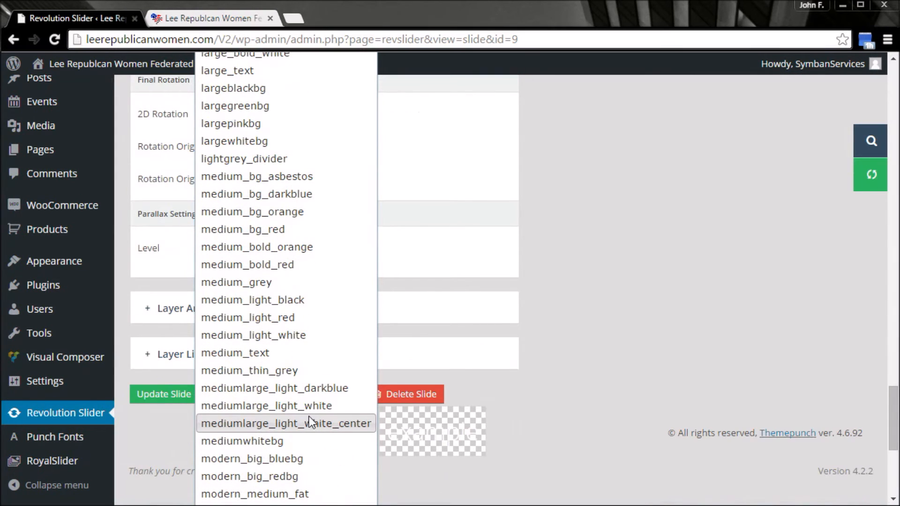
pyautogui.scroll(-1, 316, 417)
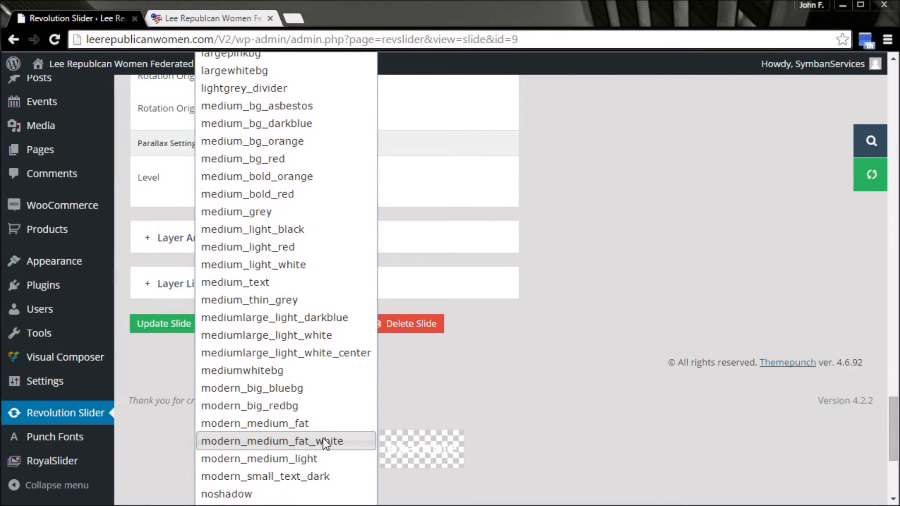
pyautogui.scroll(-1, 327, 442)
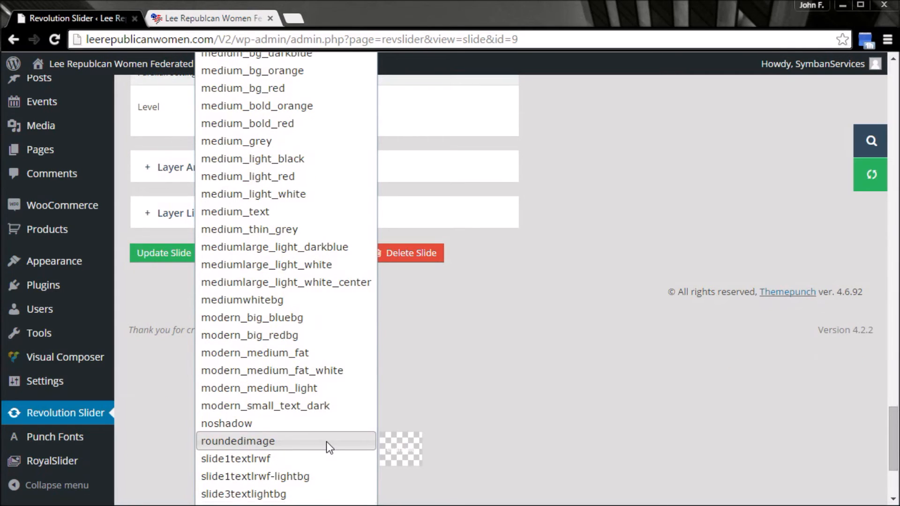
pyautogui.scroll(-1, 326, 442)
pyautogui.scroll(-1, 325, 442)
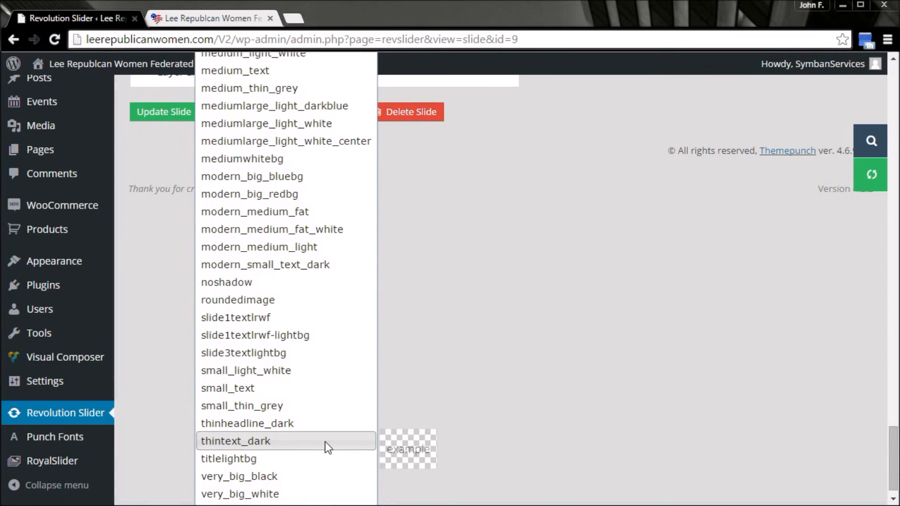
pyautogui.scroll(-1, 325, 441)
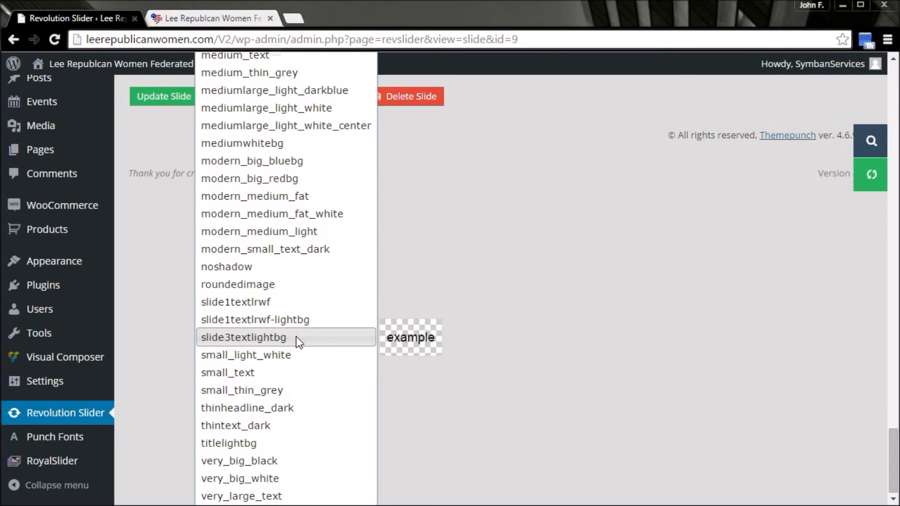
pyautogui.click(299, 307)
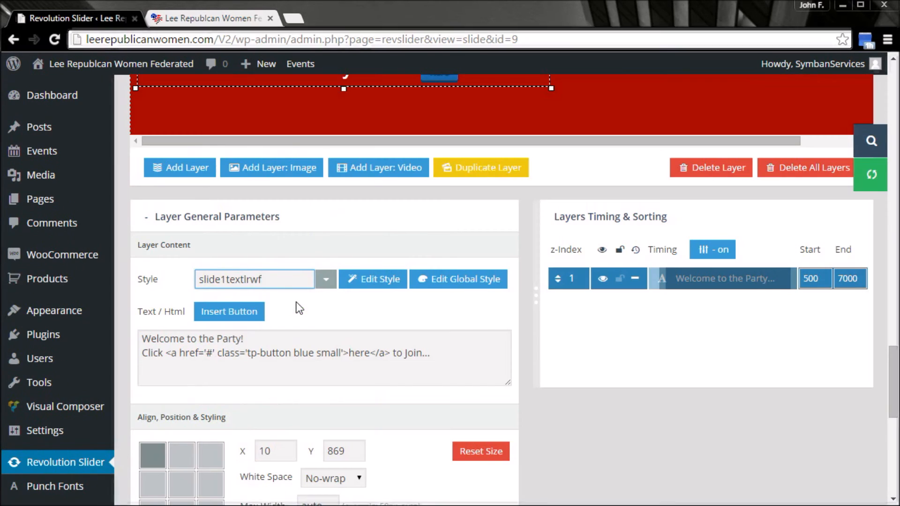
# Step: Move the welcome text layer right on the slide canvas to about X 124, Y 865, and save the slide
pyautogui.scroll(5, 396, 371)
pyautogui.moveTo(361, 275); pyautogui.dragTo(446, 275)
pyautogui.scroll(-15, 396, 351)
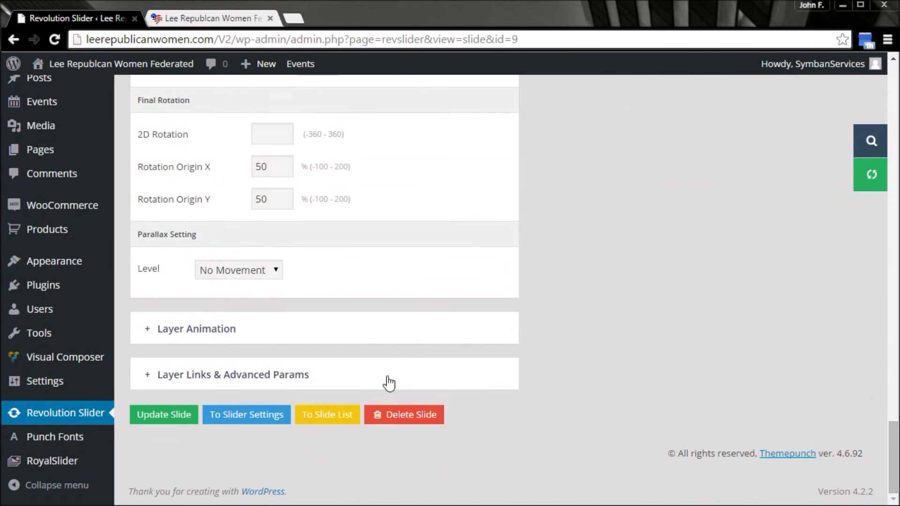
pyautogui.click(179, 413)
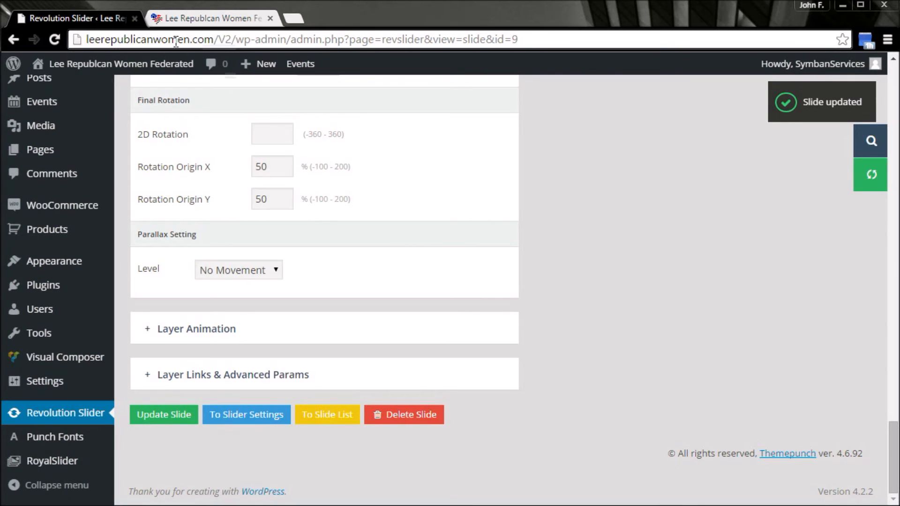
# Step: Reload the live homepage in the other browser tab and examine how the restyled welcome text appears on the fourth slide
pyautogui.click(217, 19)
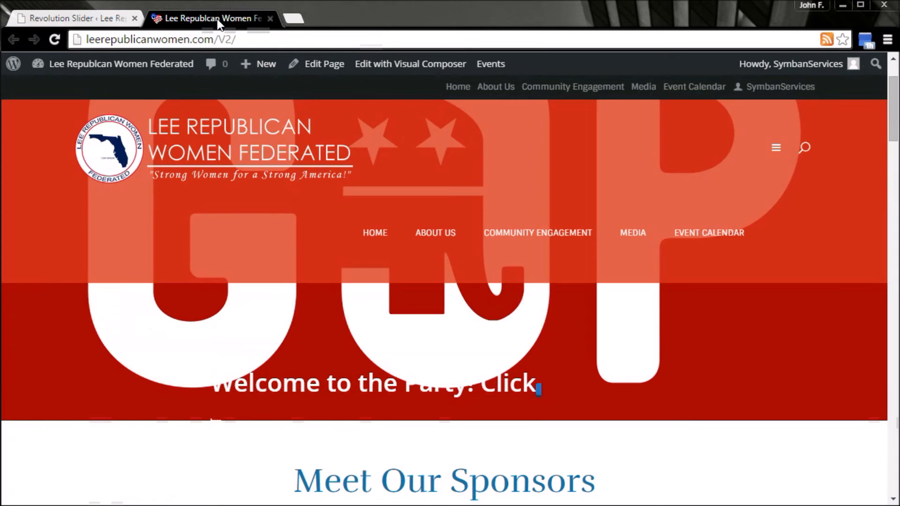
pyautogui.click(58, 40)
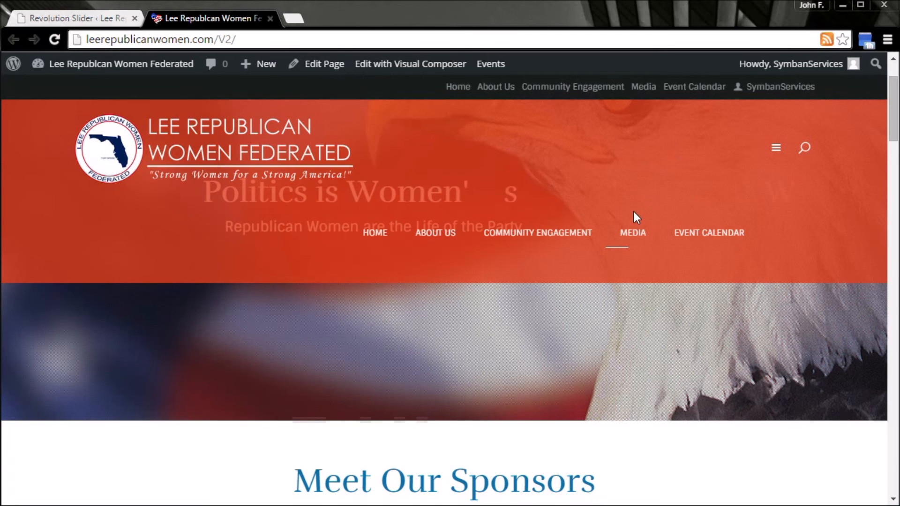
pyautogui.moveTo(631, 212)
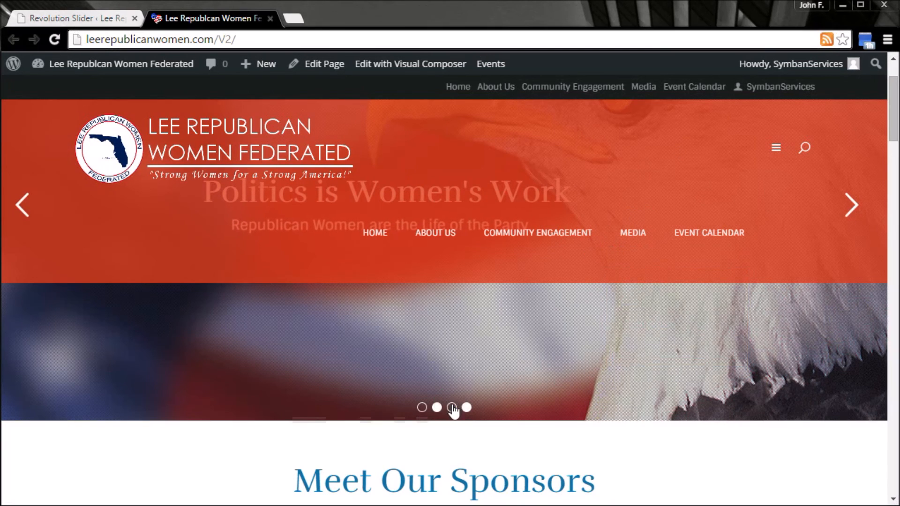
pyautogui.click(452, 407)
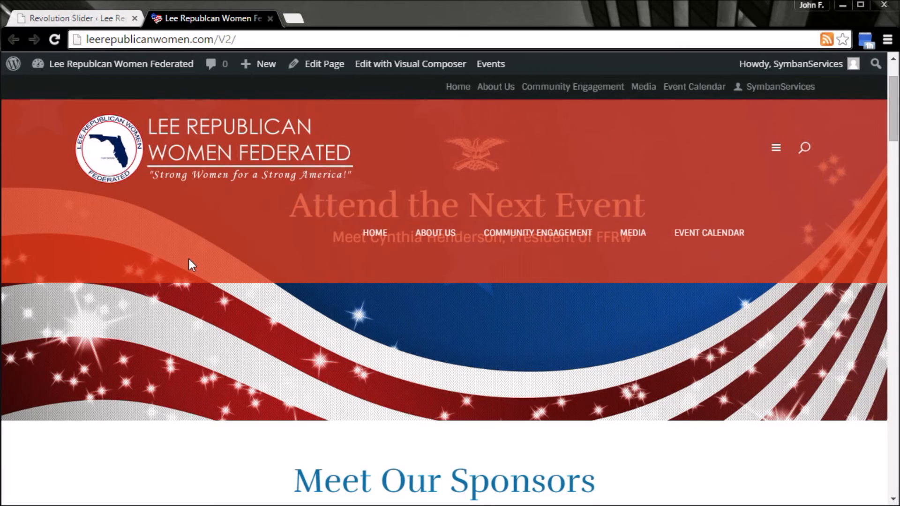
pyautogui.scroll(-2, 204, 322)
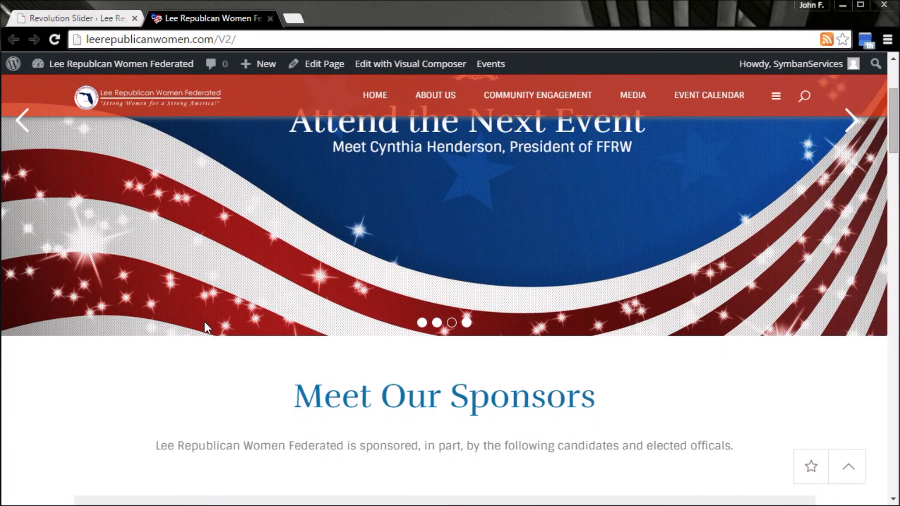
pyautogui.scroll(2, 205, 321)
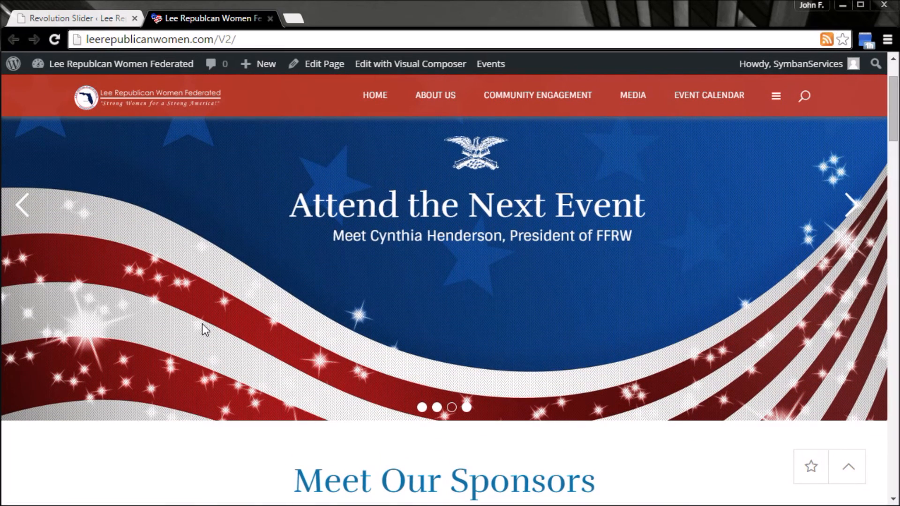
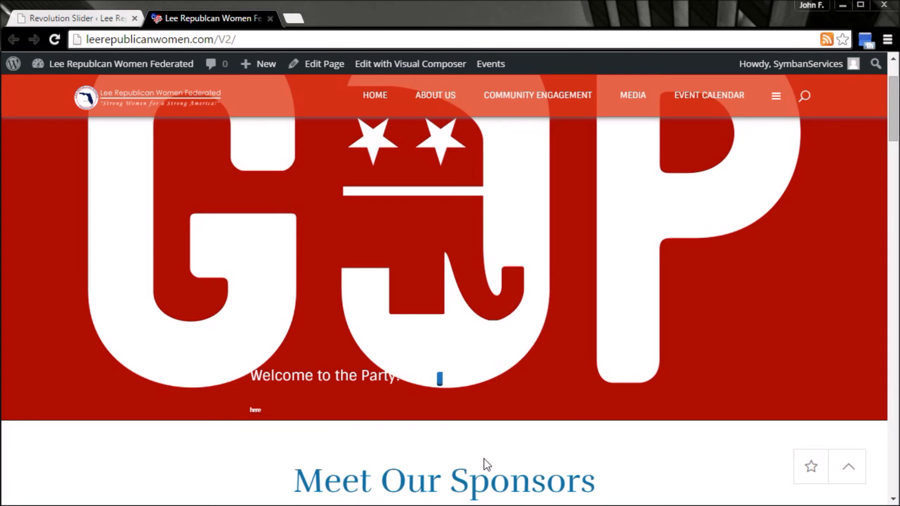
# Step: Return to the slide editor, set the welcome text layer's X position to 800 and reset the layer size
pyautogui.click(106, 21)
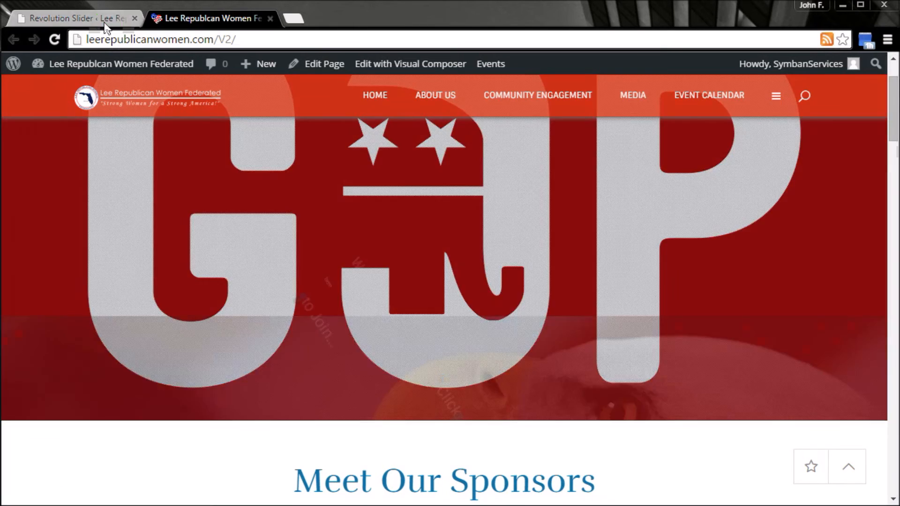
pyautogui.scroll(10, 572, 331)
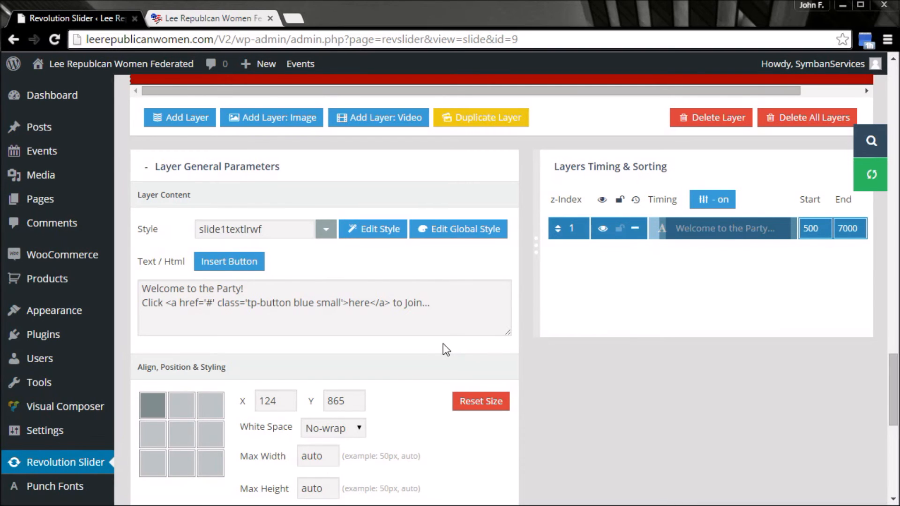
pyautogui.click(287, 400)
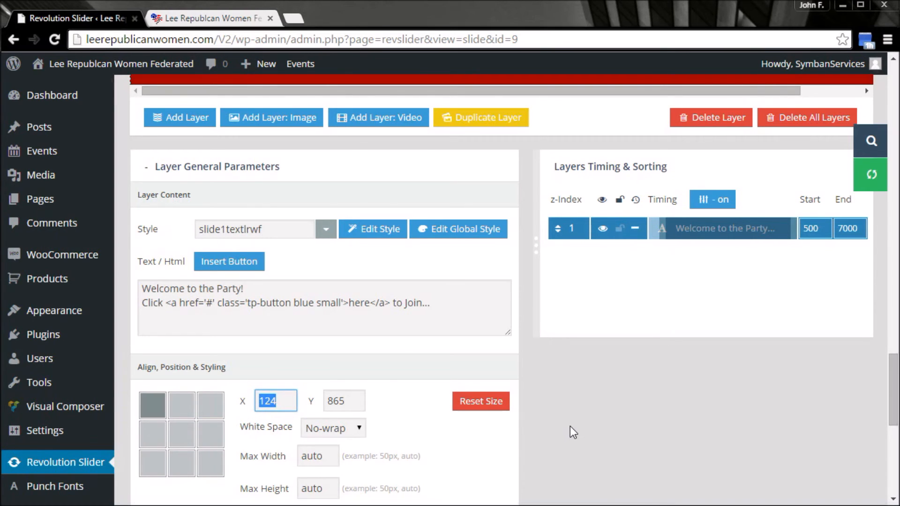
pyautogui.write('500')
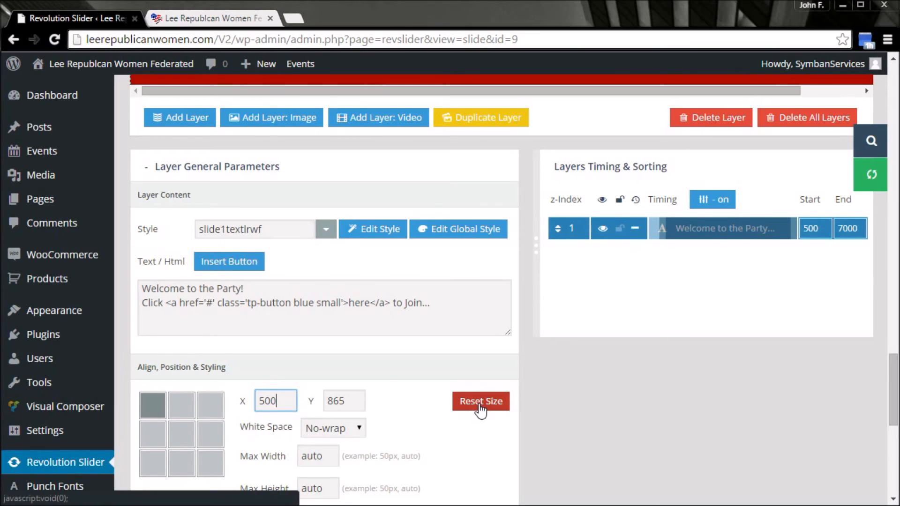
pyautogui.moveTo(281, 402); pyautogui.dragTo(242, 404)
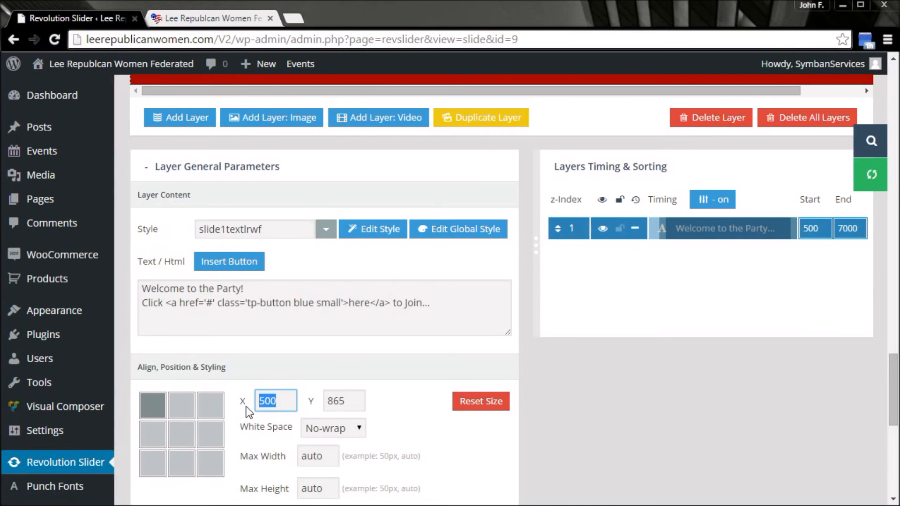
pyautogui.write('800')
pyautogui.click(469, 401)
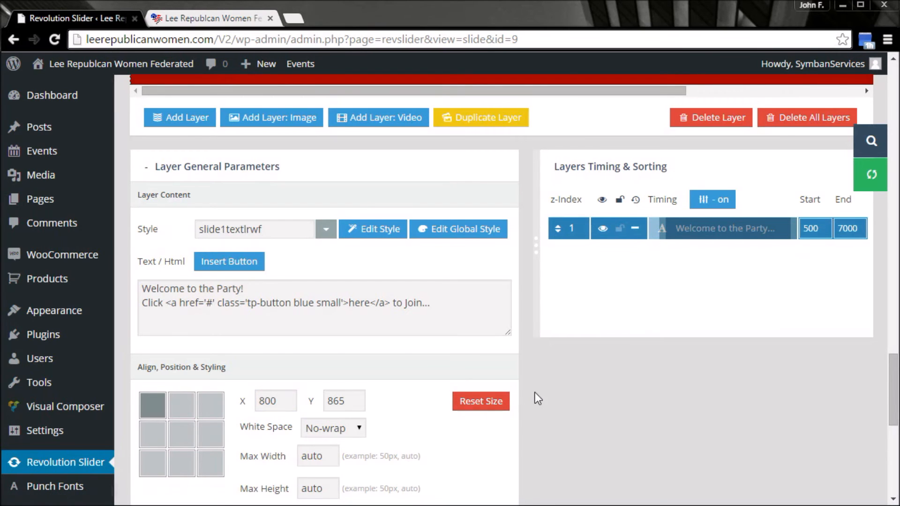
# Step: Reposition the welcome text layer on the slide canvas to about X 244, Y 869, and save the slide
pyautogui.scroll(3, 539, 399)
pyautogui.moveTo(721, 165); pyautogui.dragTo(324, 169)
pyautogui.moveTo(713, 165); pyautogui.dragTo(793, 167)
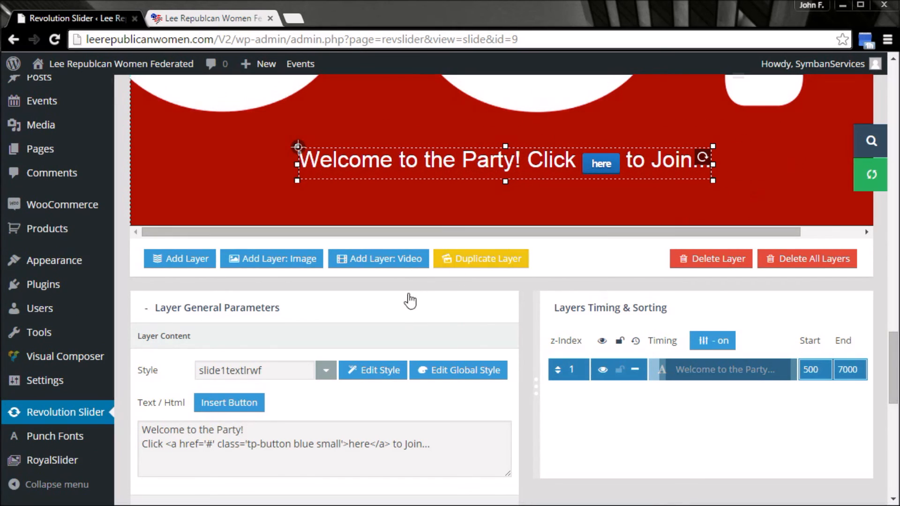
pyautogui.scroll(-1, 407, 387)
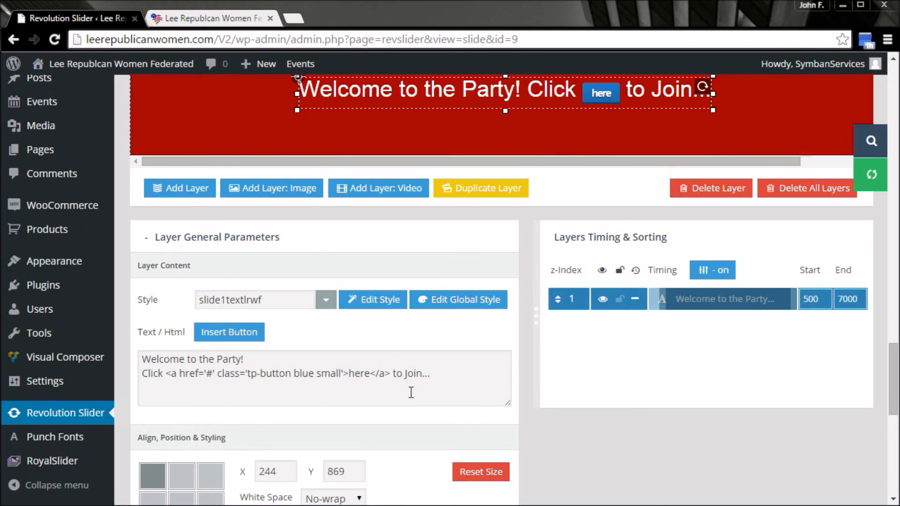
pyautogui.scroll(-1, 410, 390)
pyautogui.scroll(-2, 412, 404)
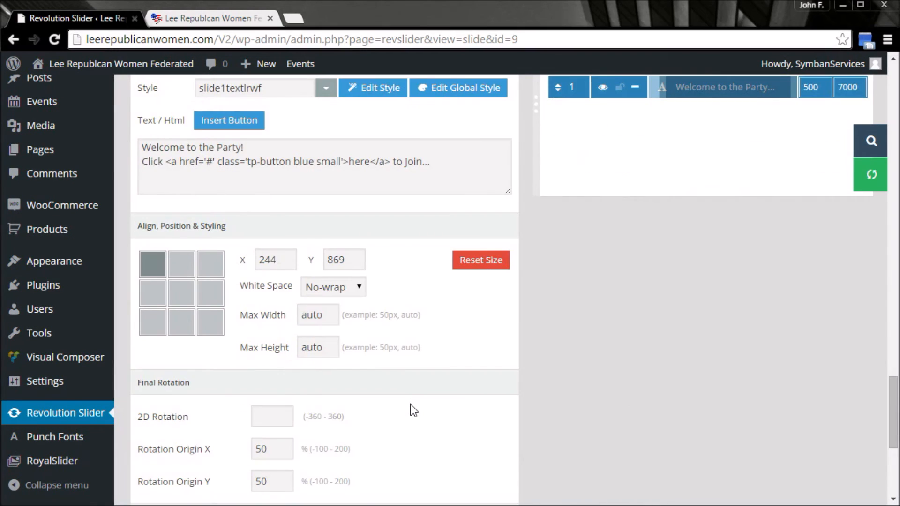
pyautogui.scroll(-1, 413, 411)
pyautogui.scroll(-2, 411, 407)
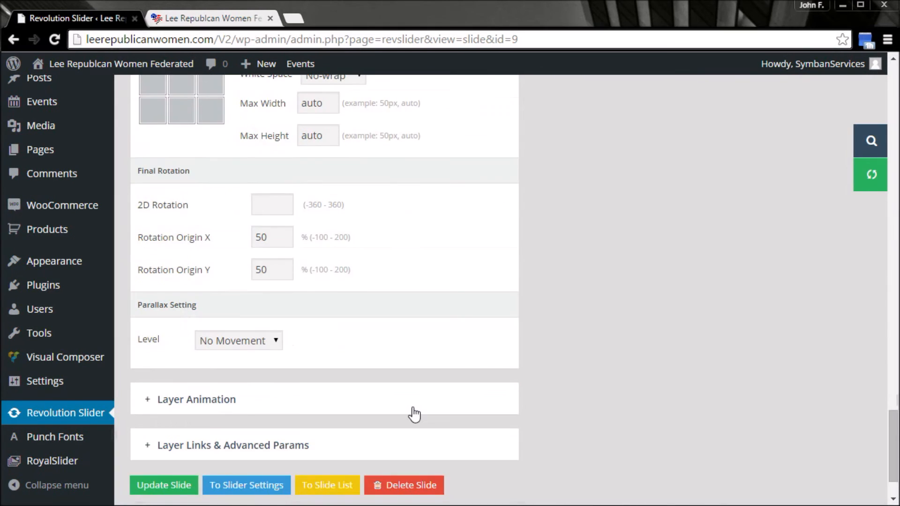
pyautogui.scroll(-1, 414, 415)
pyautogui.click(181, 419)
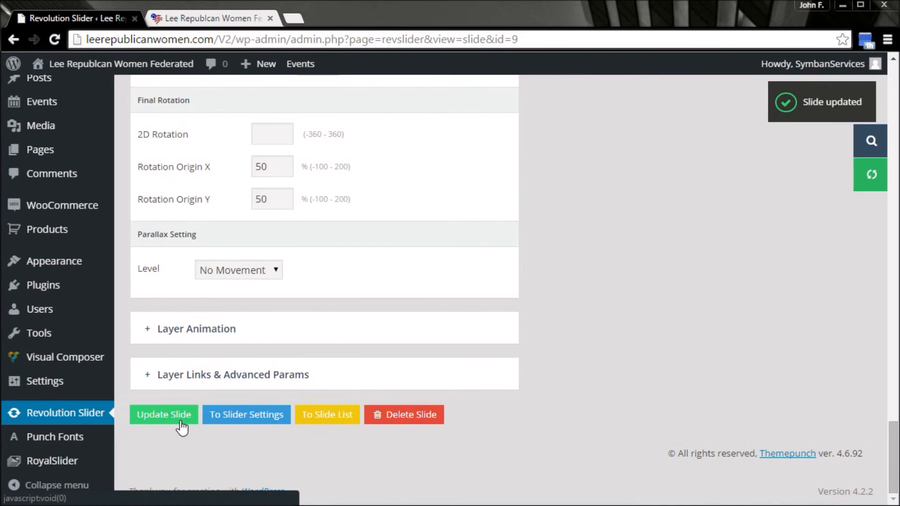
# Step: Switch to the live homepage, reload it and check the welcome text's new position on the fourth slide
pyautogui.scroll(2, 234, 389)
pyautogui.scroll(1, 240, 387)
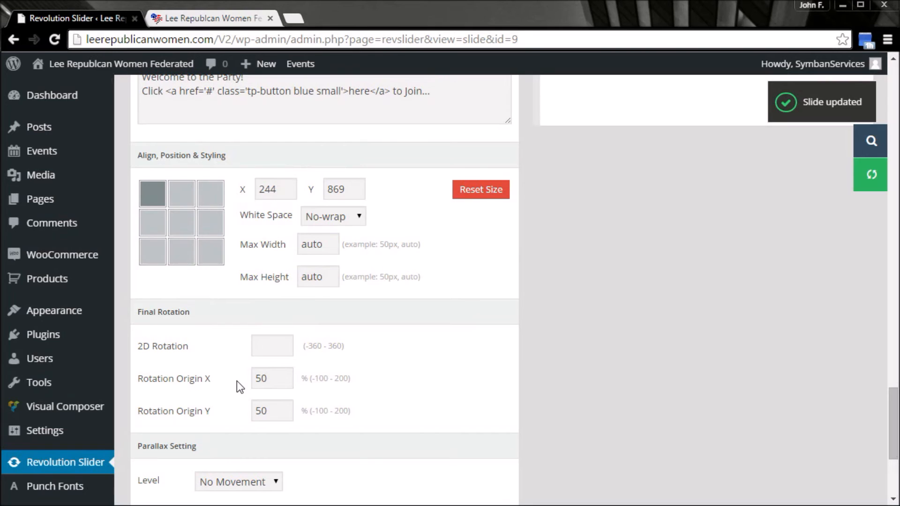
pyautogui.scroll(2, 237, 381)
pyautogui.scroll(1, 234, 382)
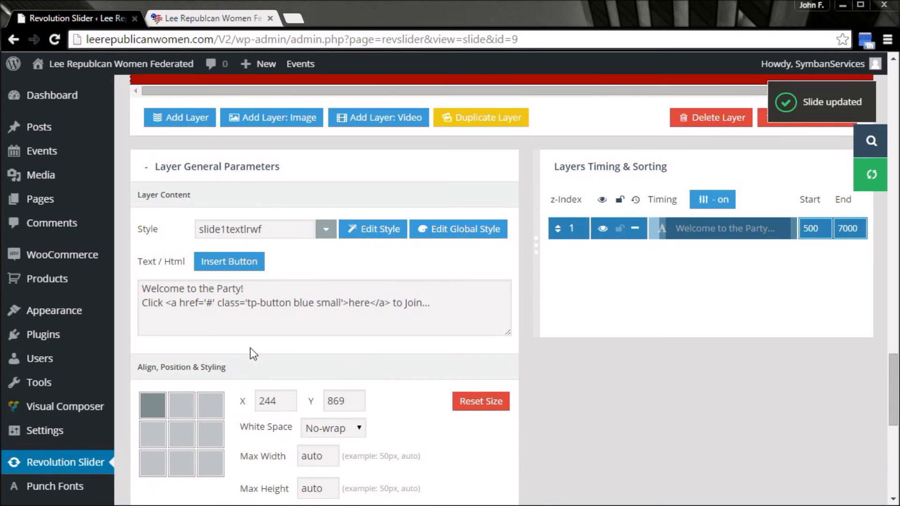
pyautogui.click(238, 28)
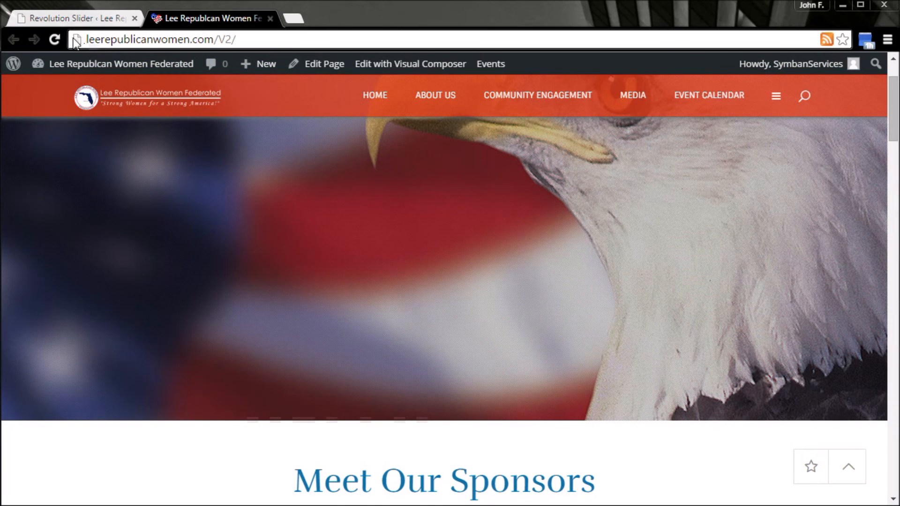
pyautogui.click(54, 40)
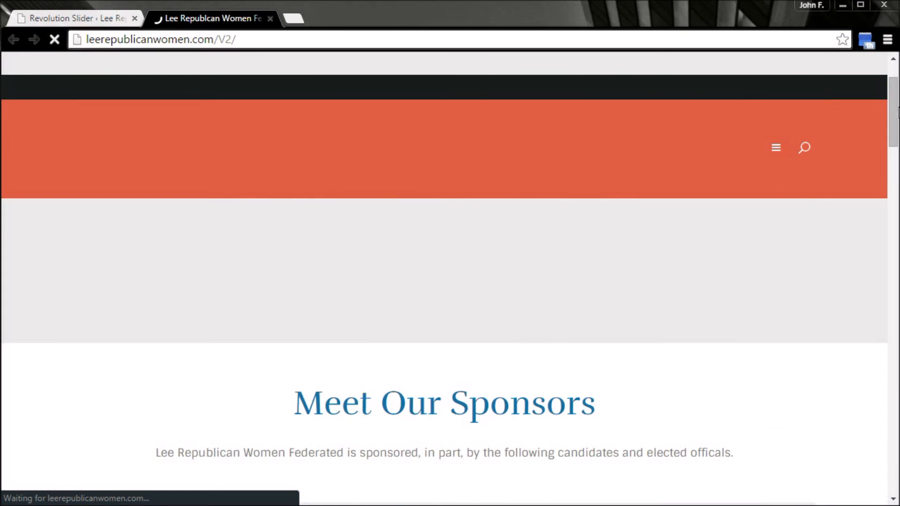
pyautogui.moveTo(898, 109)
pyautogui.mouseDown()
pyautogui.moveTo(893, 124)
pyautogui.moveTo(894, 105)
pyautogui.moveTo(894, 115)
pyautogui.mouseUp()
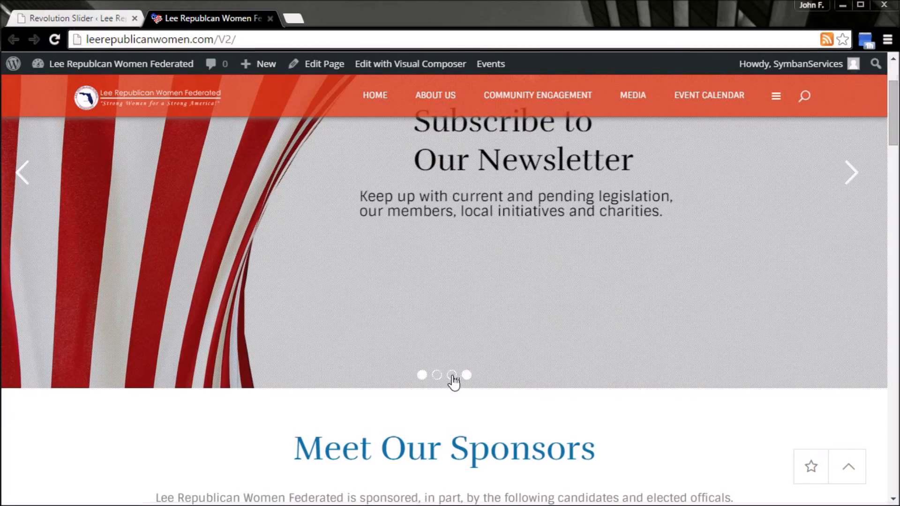
pyautogui.click(451, 375)
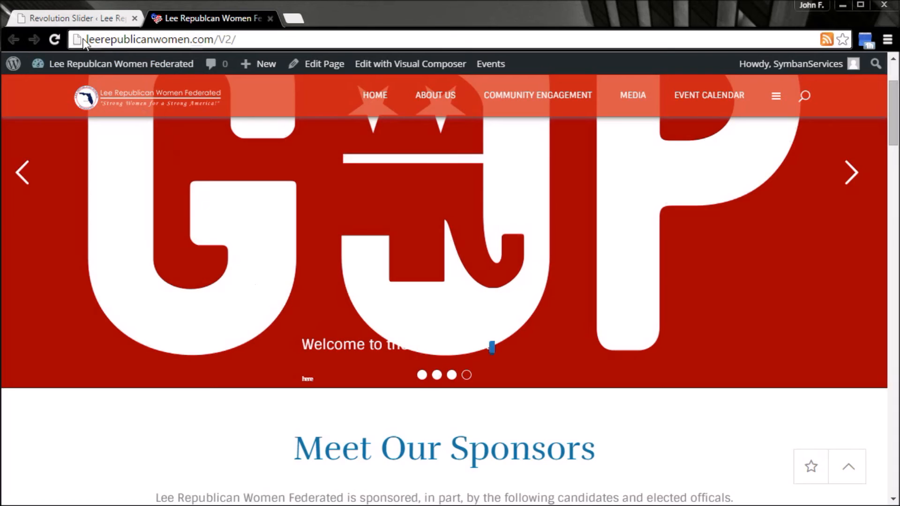
# Step: Return to the slide editor, keep the welcome text layer at X 800, Y 869 with its size reset, and save the slide
pyautogui.click(81, 19)
pyautogui.doubleClick(287, 399)
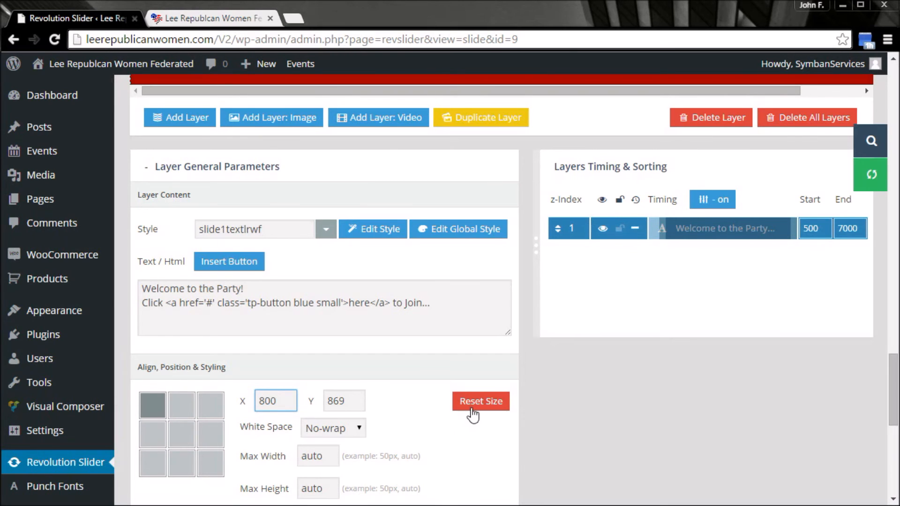
pyautogui.click(473, 406)
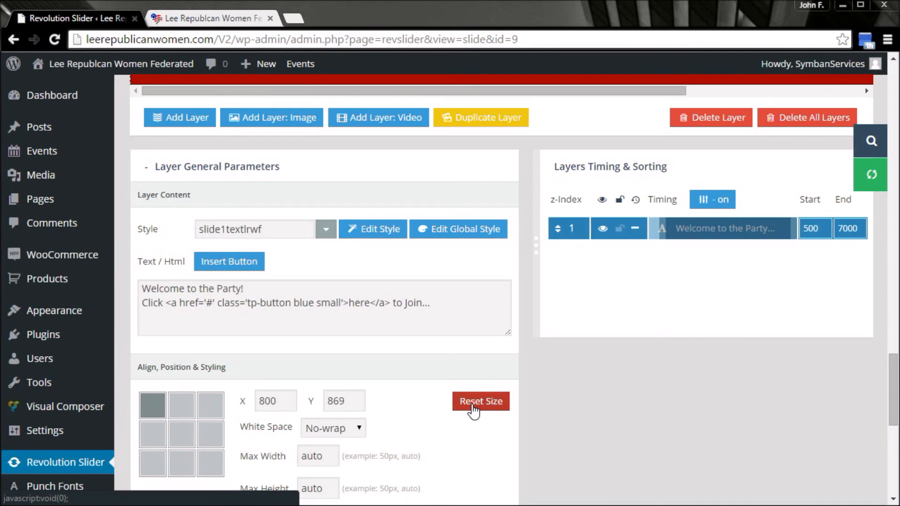
pyautogui.doubleClick(281, 404)
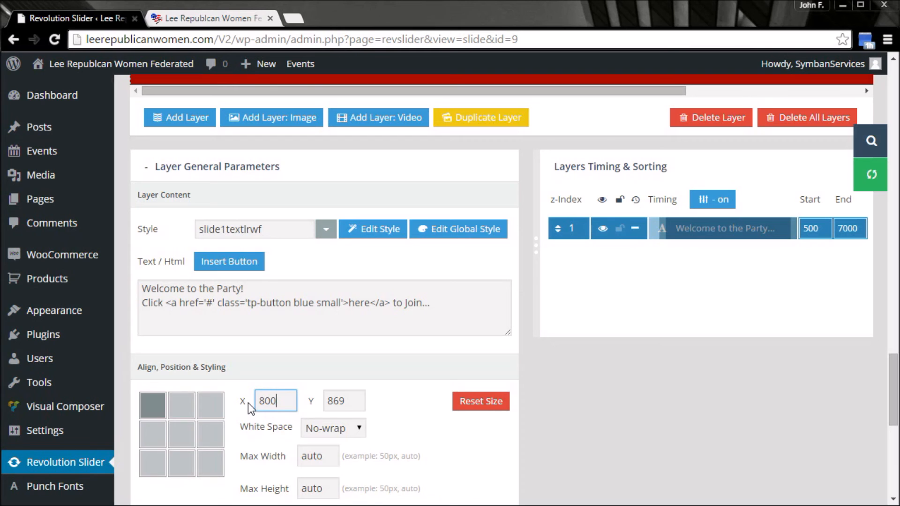
pyautogui.scroll(-6, 435, 431)
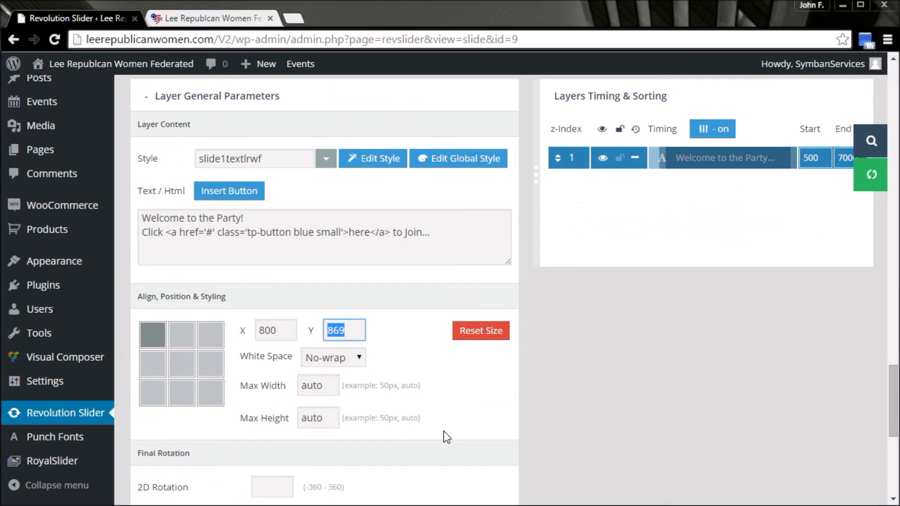
pyautogui.scroll(-2, 172, 480)
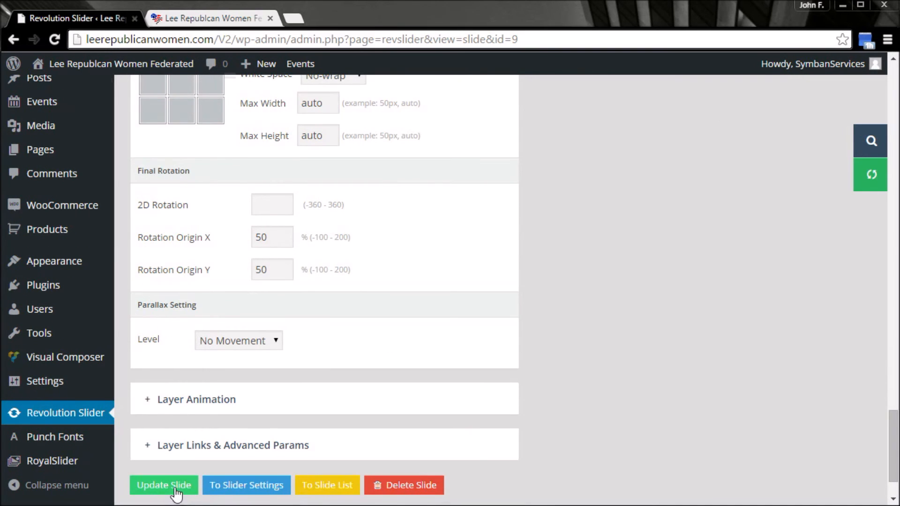
pyautogui.click(175, 482)
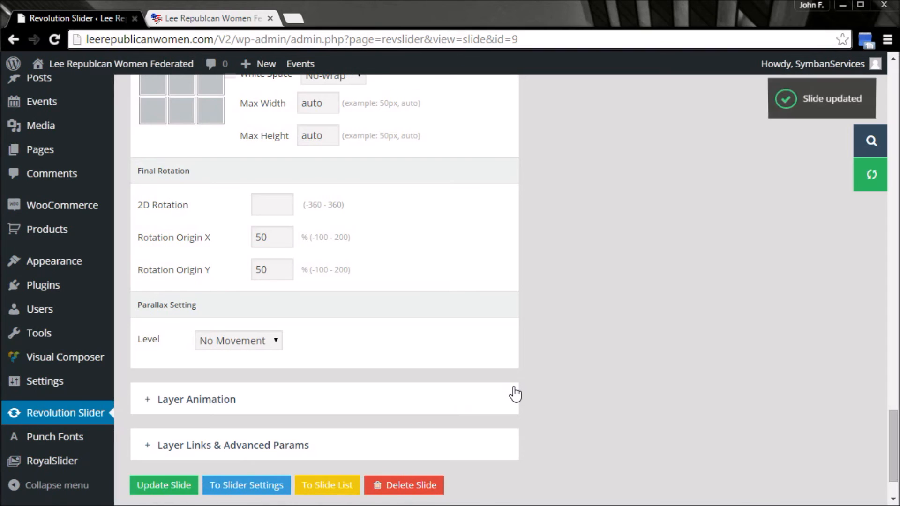
pyautogui.scroll(3, 513, 387)
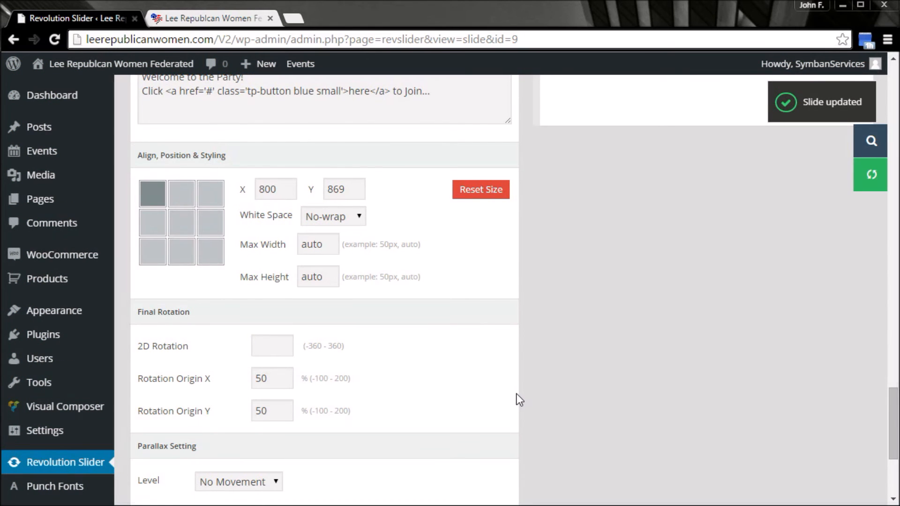
# Step: Reload the live homepage in the other browser tab and check where the welcome text sits on the fourth slide
pyautogui.click(206, 18)
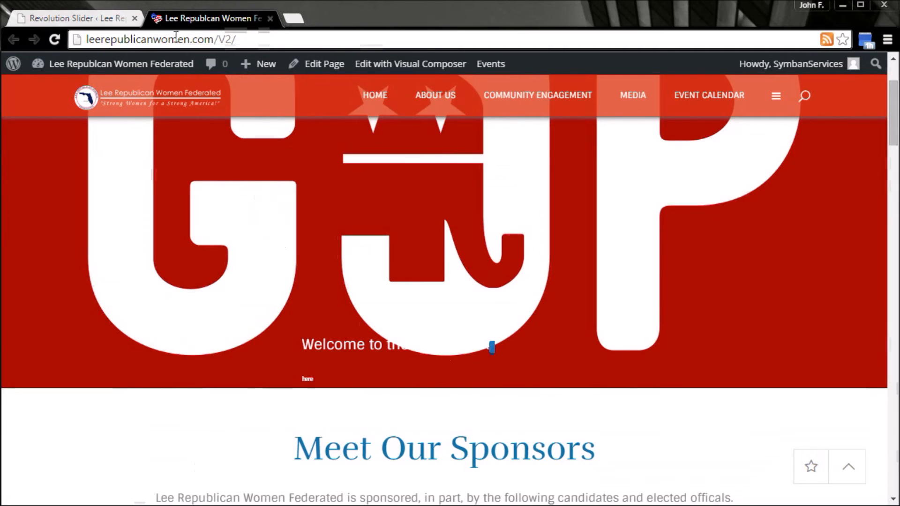
pyautogui.click(57, 40)
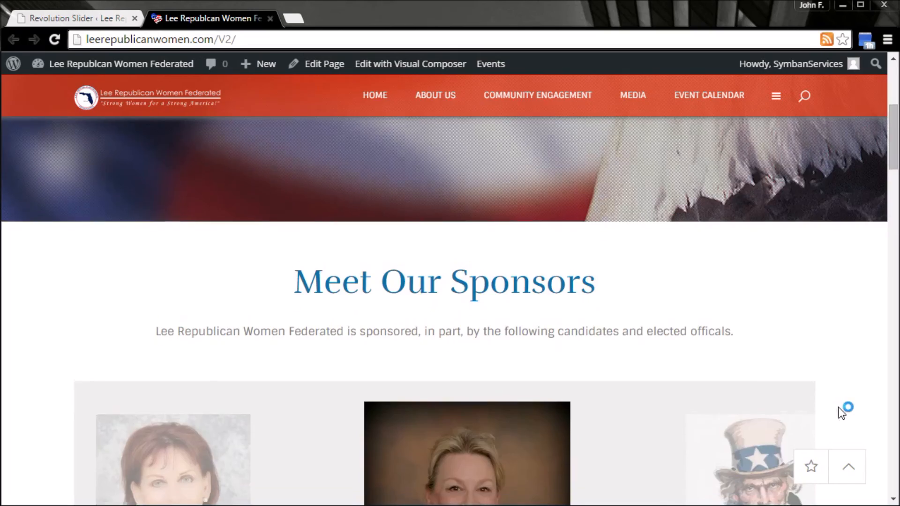
pyautogui.click(860, 469)
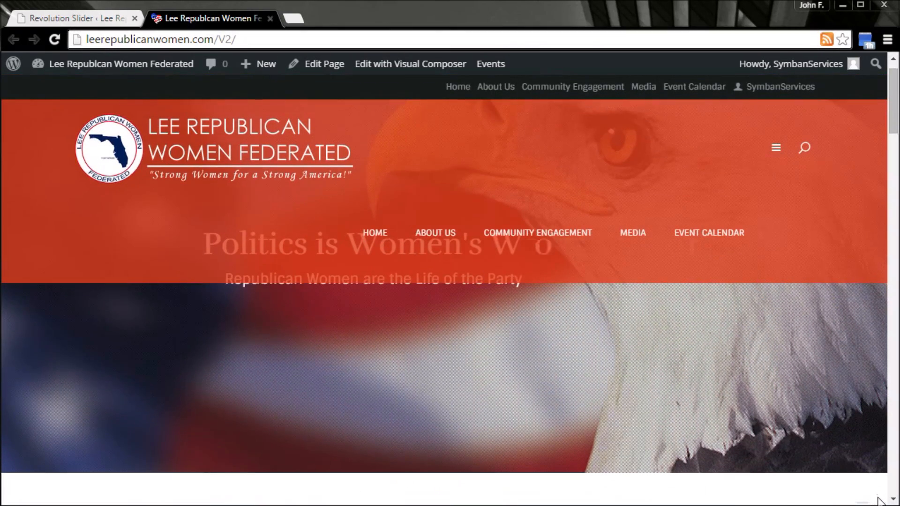
pyautogui.scroll(-2, 532, 348)
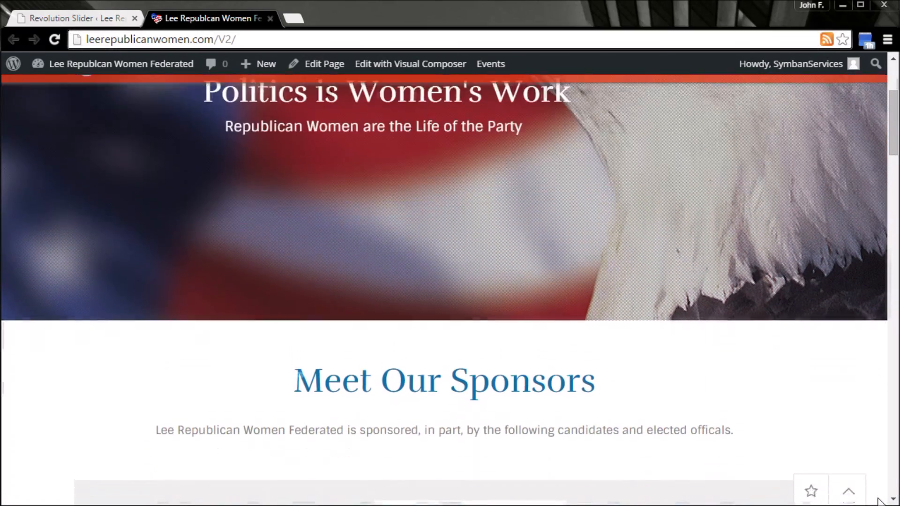
pyautogui.click(451, 290)
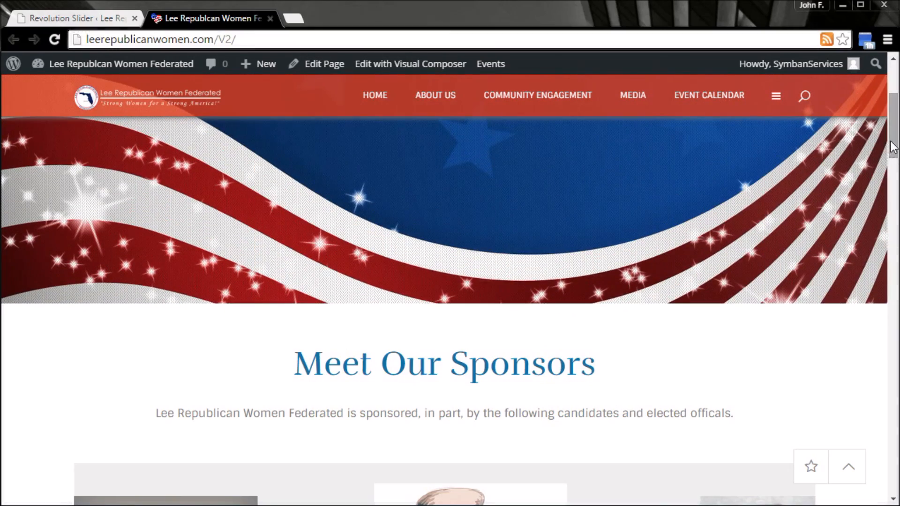
pyautogui.moveTo(892, 147); pyautogui.dragTo(894, 129)
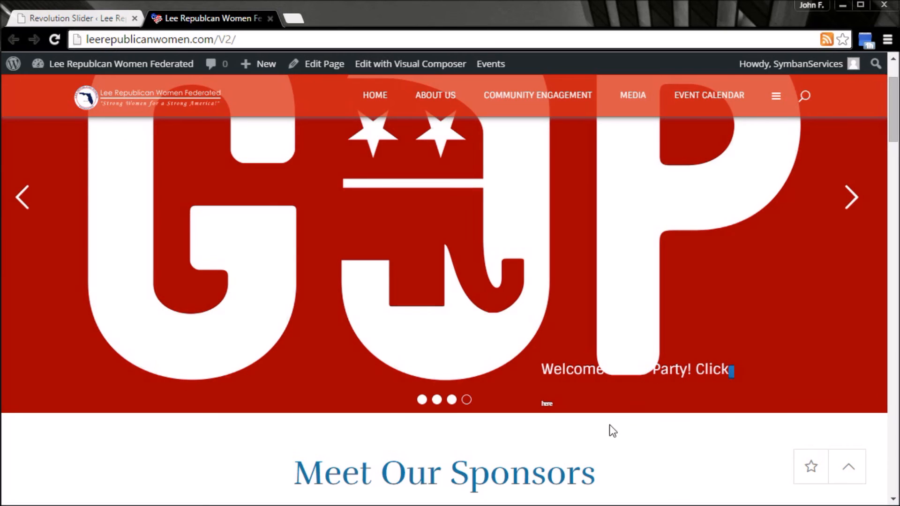
# Step: Return to the slide editor and apply the large_bold_white style to the welcome text layer
pyautogui.click(100, 18)
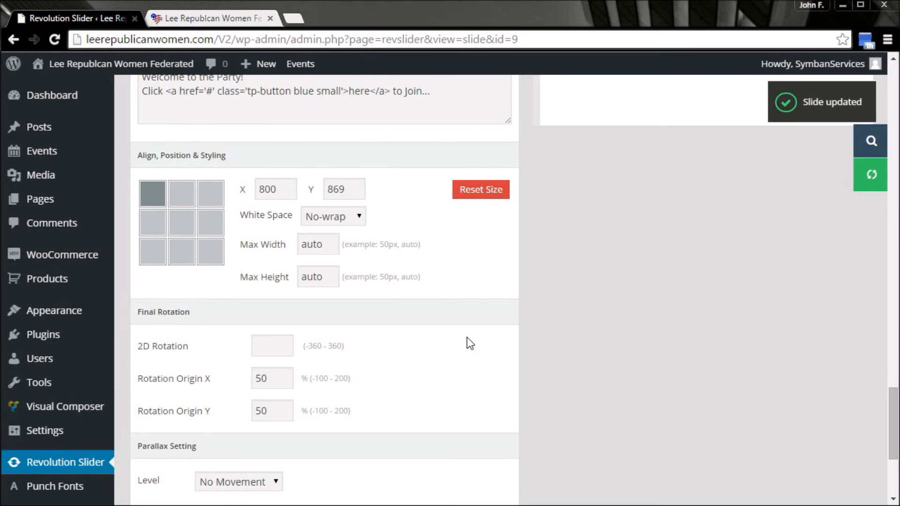
pyautogui.scroll(5, 468, 351)
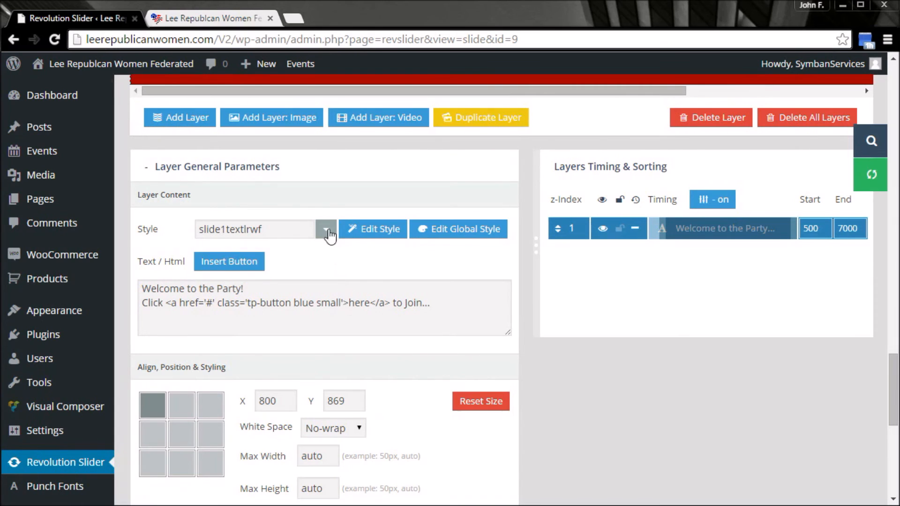
pyautogui.click(326, 229)
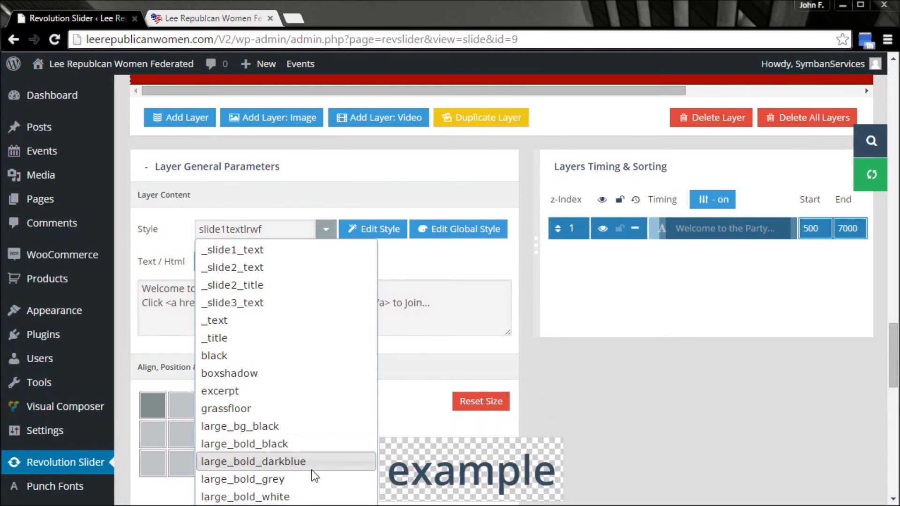
pyautogui.click(310, 496)
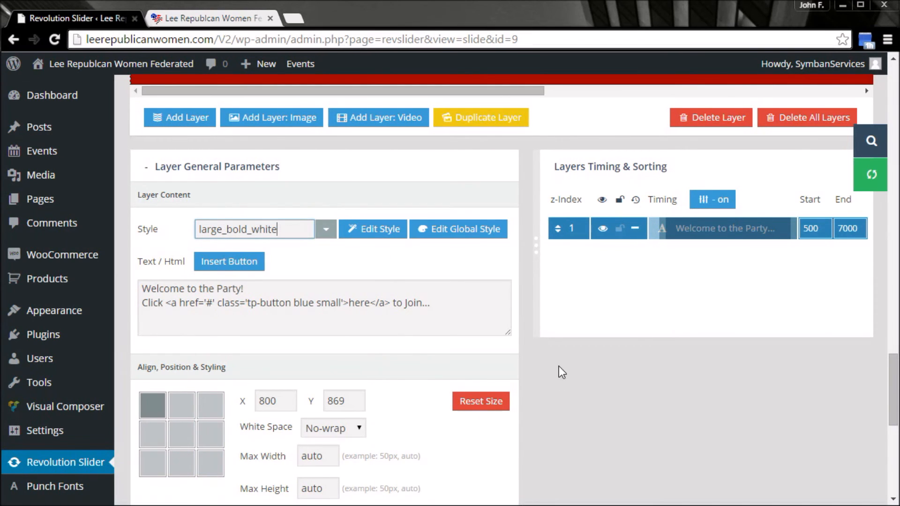
# Step: Align the welcome text layer to the middle-left of the slide at X 10, OffsetY 0, keeping white space at No-wrap
pyautogui.scroll(-3, 510, 404)
pyautogui.click(289, 261)
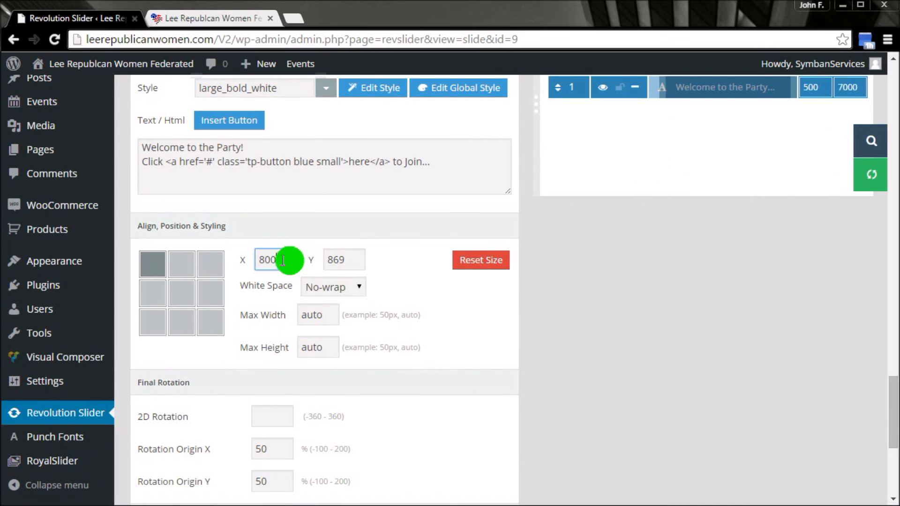
pyautogui.click(152, 298)
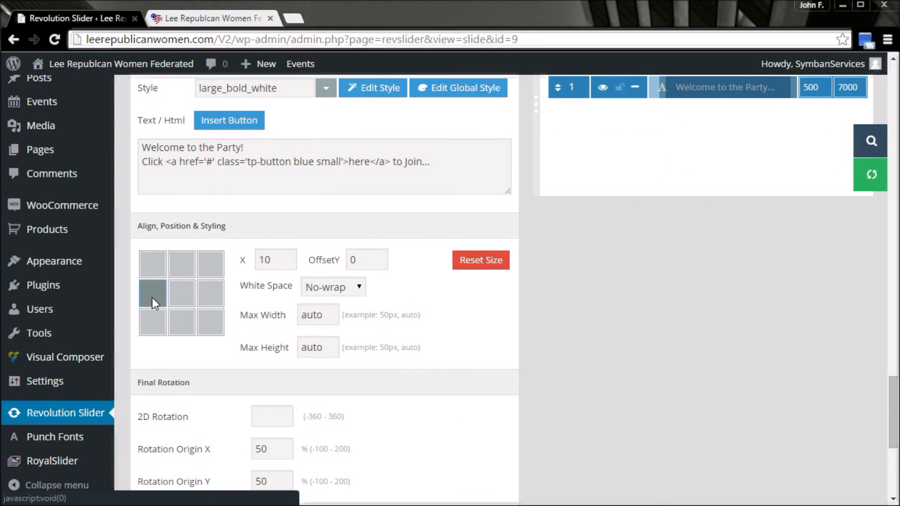
pyautogui.click(375, 262)
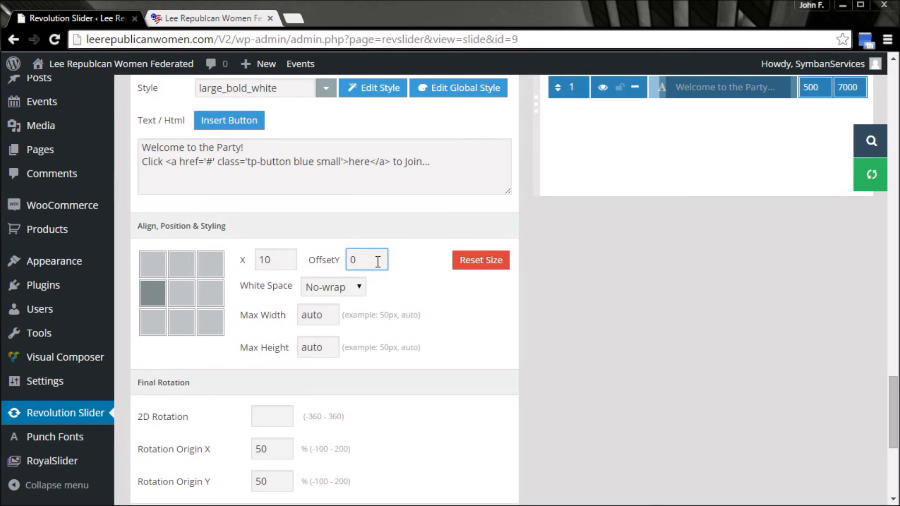
pyautogui.click(357, 287)
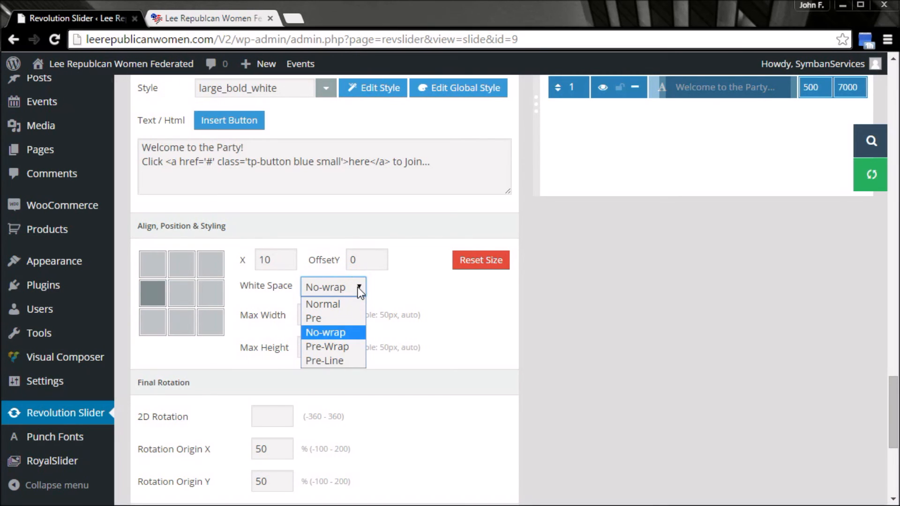
pyautogui.click(359, 286)
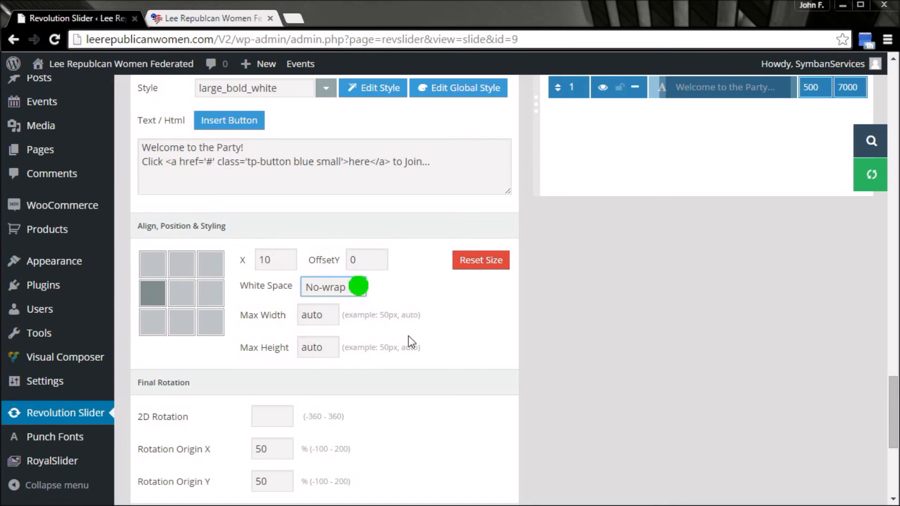
# Step: Try limiting the welcome text layer's max width to 800 and reset the layer size
pyautogui.click(334, 317)
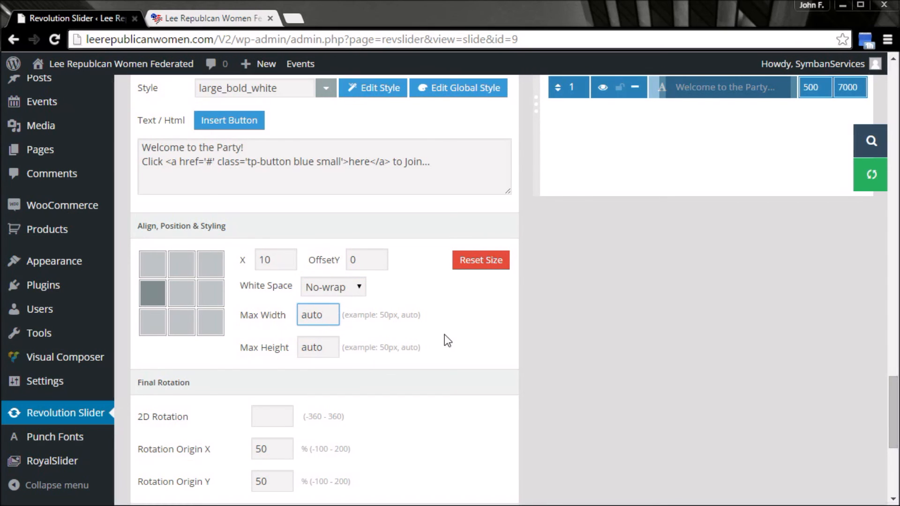
pyautogui.moveTo(335, 316); pyautogui.dragTo(269, 313)
pyautogui.write('800')
pyautogui.doubleClick(322, 320)
pyautogui.write('102')
pyautogui.click(496, 261)
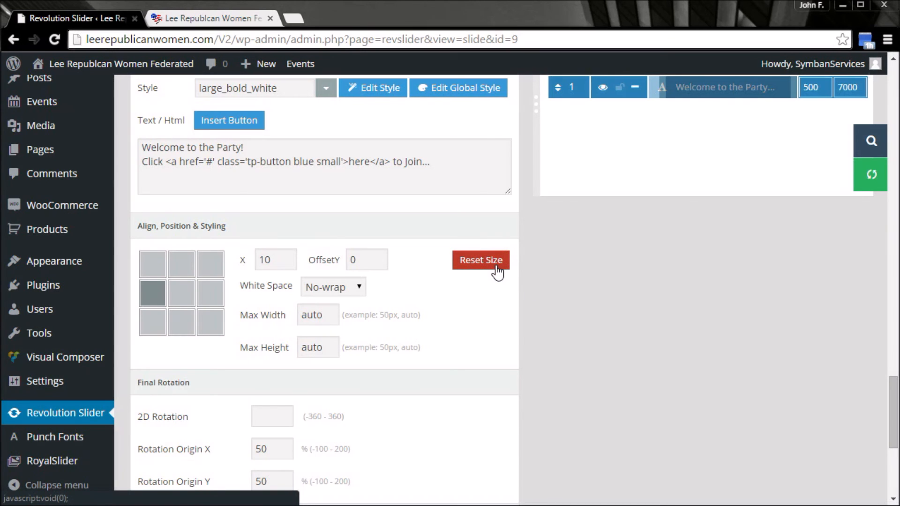
# Step: Set the welcome text layer's max width to 1024 and save the slide
pyautogui.doubleClick(326, 315)
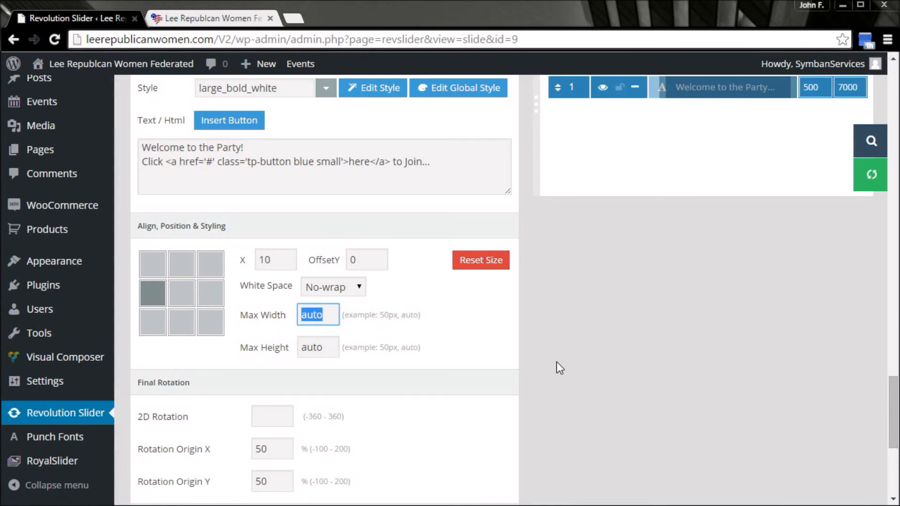
pyautogui.write('1024')
pyautogui.click(572, 426)
pyautogui.doubleClick(317, 314)
pyautogui.write('1')
pyautogui.scroll(-5, 412, 379)
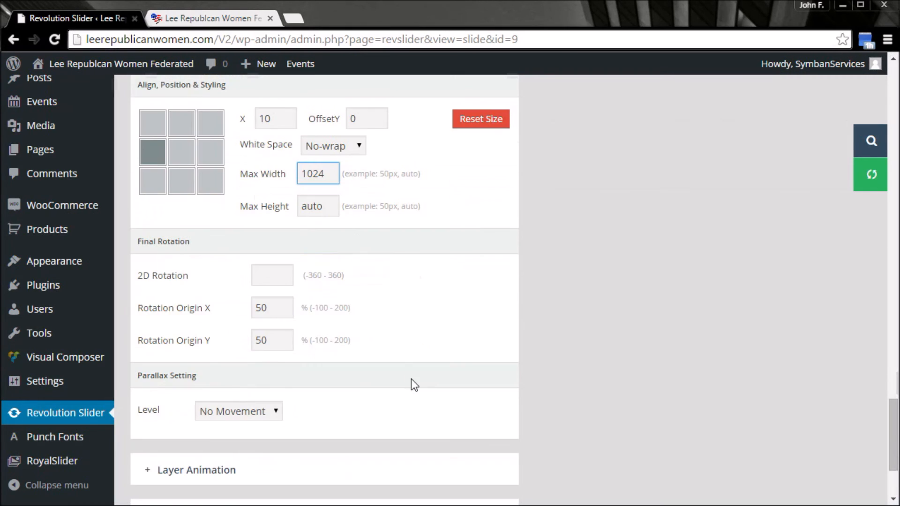
pyautogui.click(168, 488)
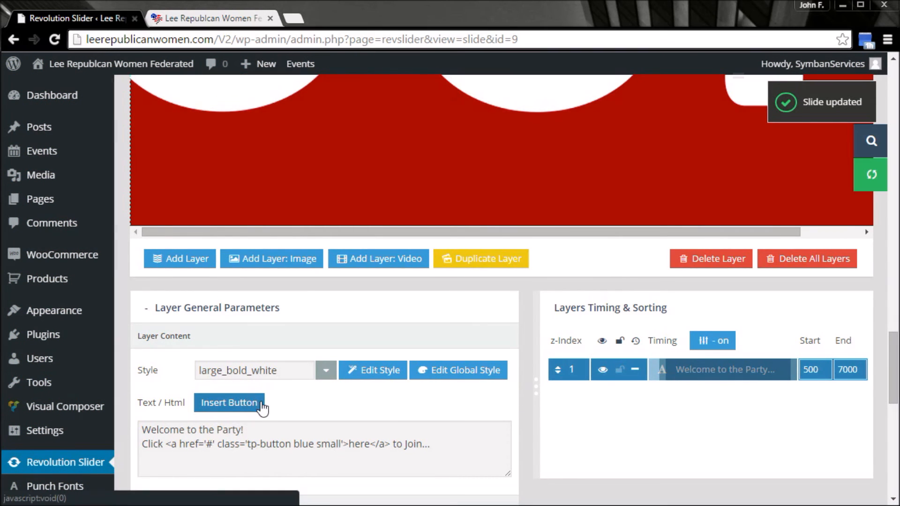
# Step: Review the welcome text layer's content, style, position and remaining layer settings in the slide editor
pyautogui.click(437, 442)
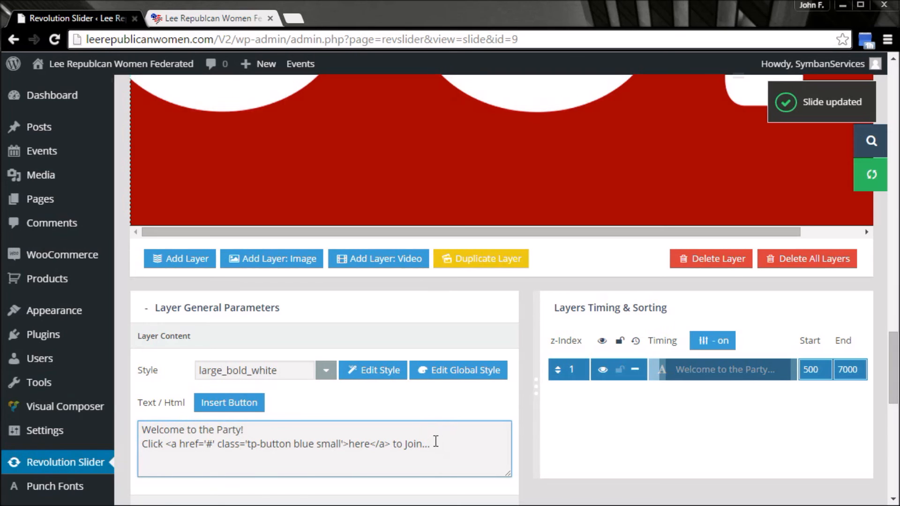
pyautogui.scroll(-2, 436, 442)
pyautogui.click(165, 337)
pyautogui.click(165, 336)
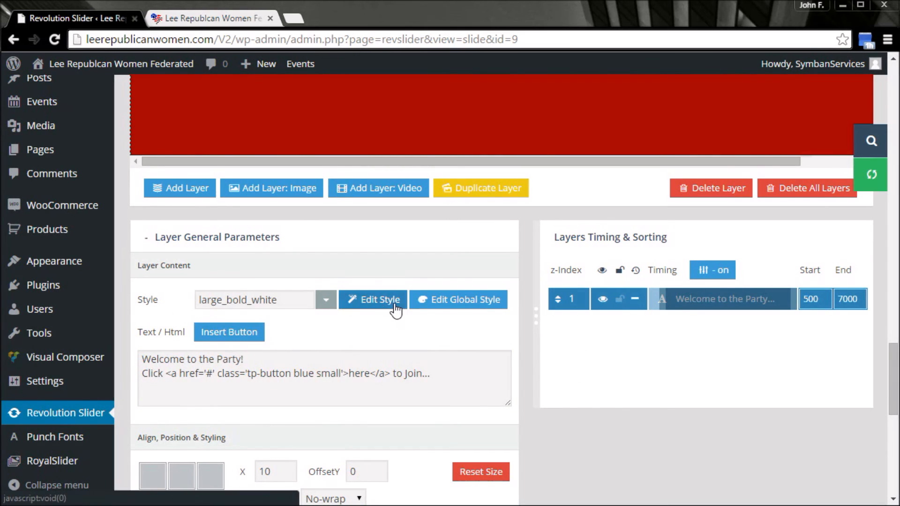
pyautogui.click(407, 401)
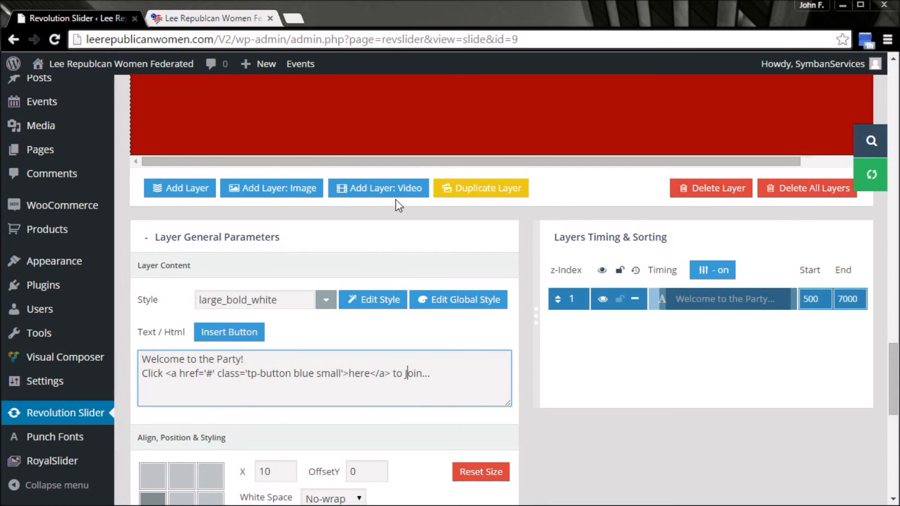
pyautogui.scroll(-2, 413, 393)
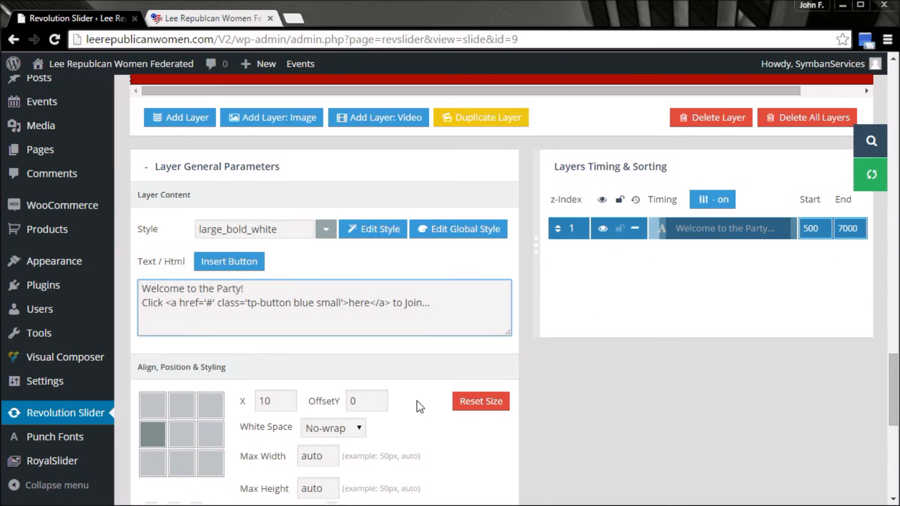
pyautogui.scroll(-6, 417, 401)
pyautogui.scroll(-4, 343, 447)
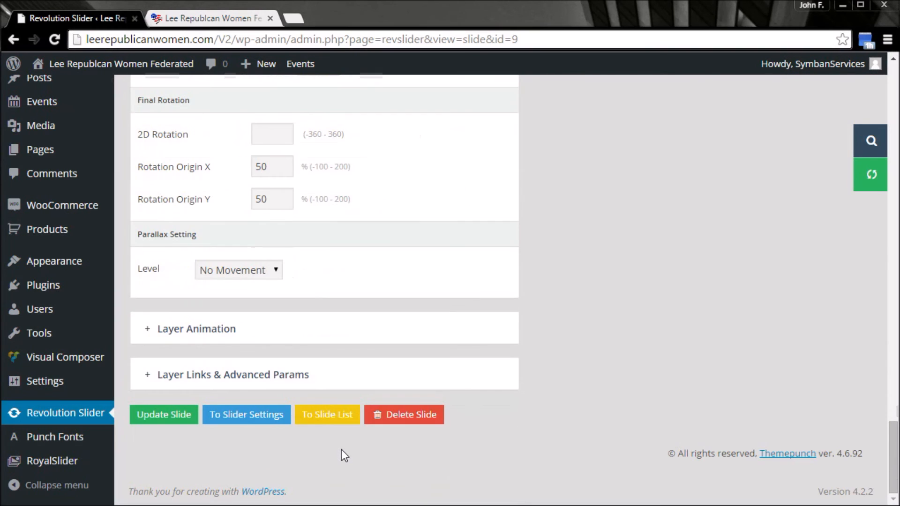
# Step: Check the welcome text on the slide canvas and align its layer to the bottom-left of the slide at X 10, OffsetY 10
pyautogui.scroll(15, 342, 445)
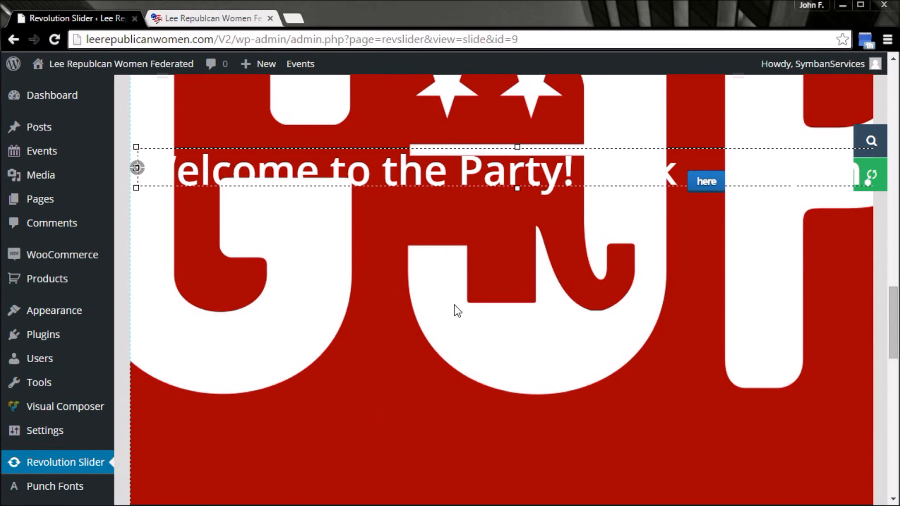
pyautogui.scroll(-10, 441, 459)
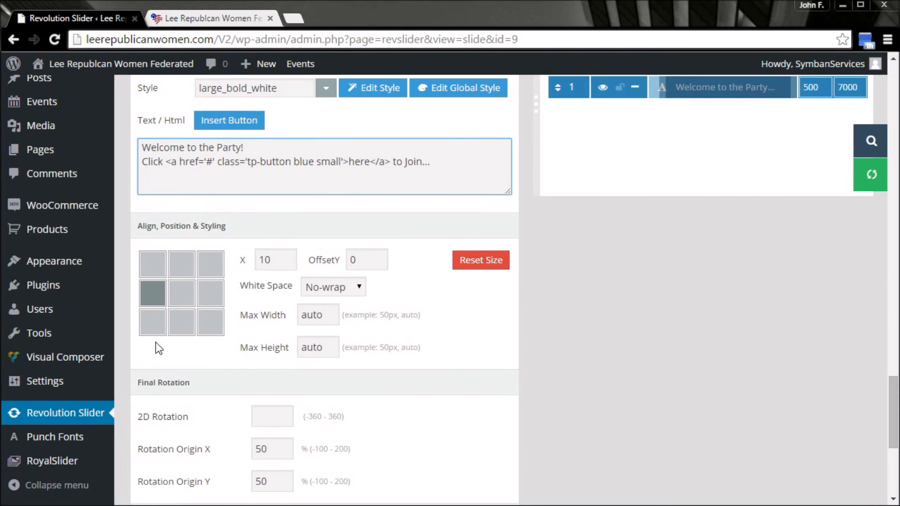
pyautogui.click(160, 317)
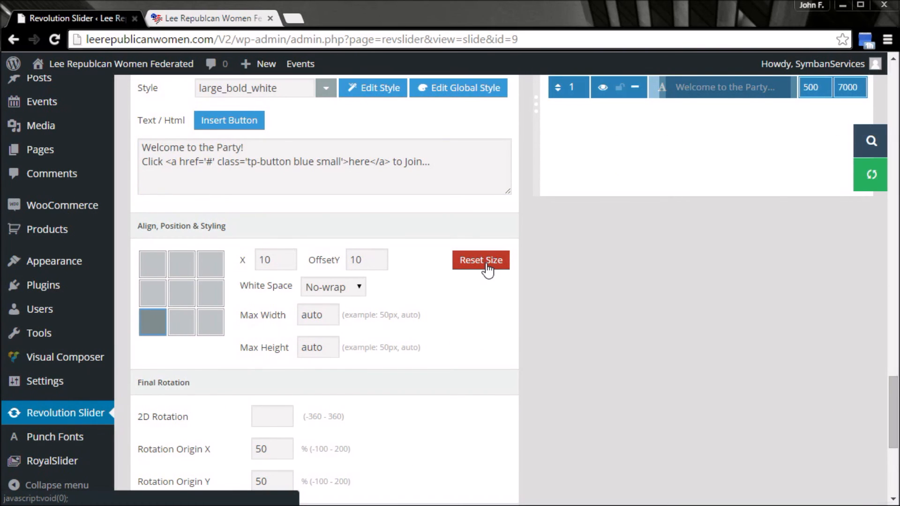
# Step: Try setting the welcome text layer's max width to 1024, update the slide and check the text on the canvas
pyautogui.doubleClick(311, 314)
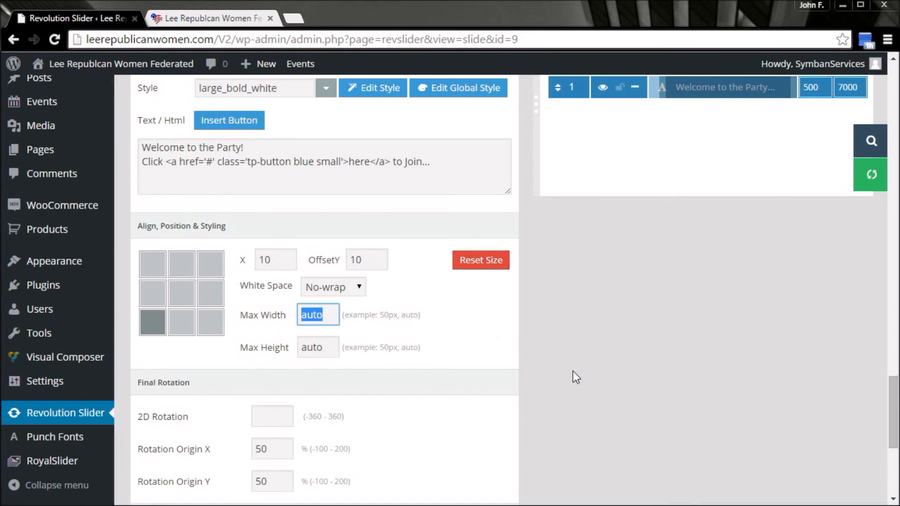
pyautogui.write('1024')
pyautogui.scroll(-3, 558, 423)
pyautogui.scroll(-2, 342, 484)
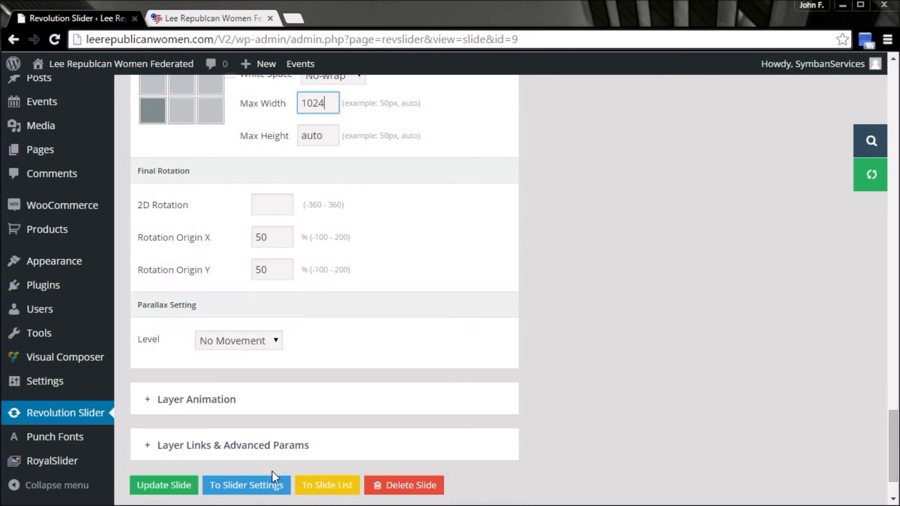
pyautogui.click(188, 485)
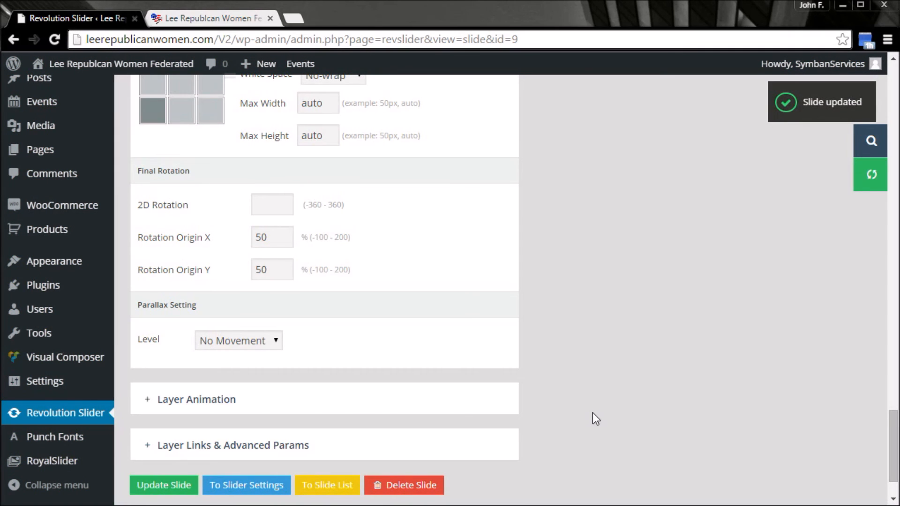
pyautogui.scroll(-3, 590, 418)
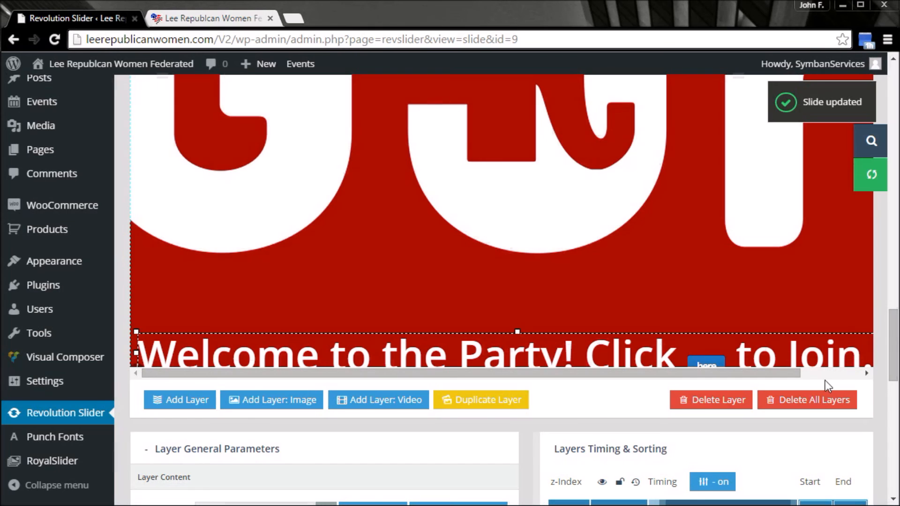
pyautogui.moveTo(790, 373); pyautogui.dragTo(889, 375)
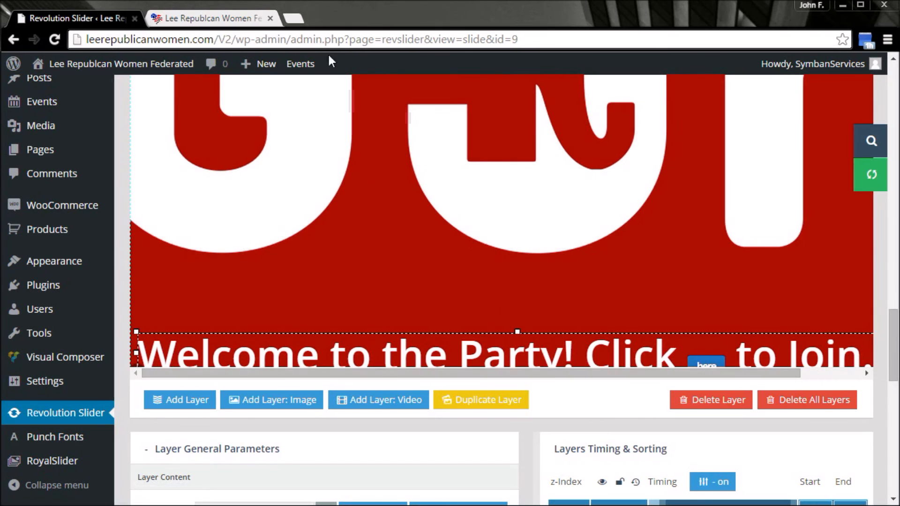
# Step: Reload the live homepage and check how the welcome text displays on the GOP slide
pyautogui.click(240, 17)
pyautogui.click(55, 39)
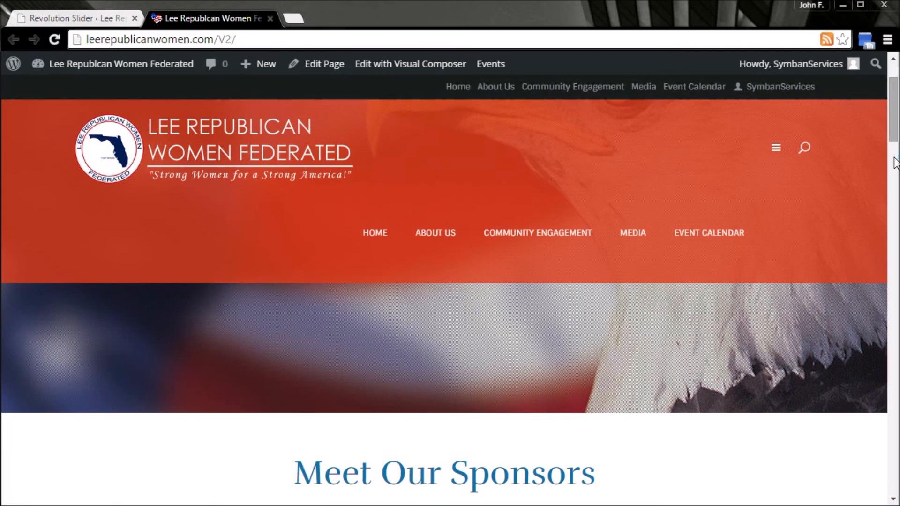
pyautogui.click(451, 400)
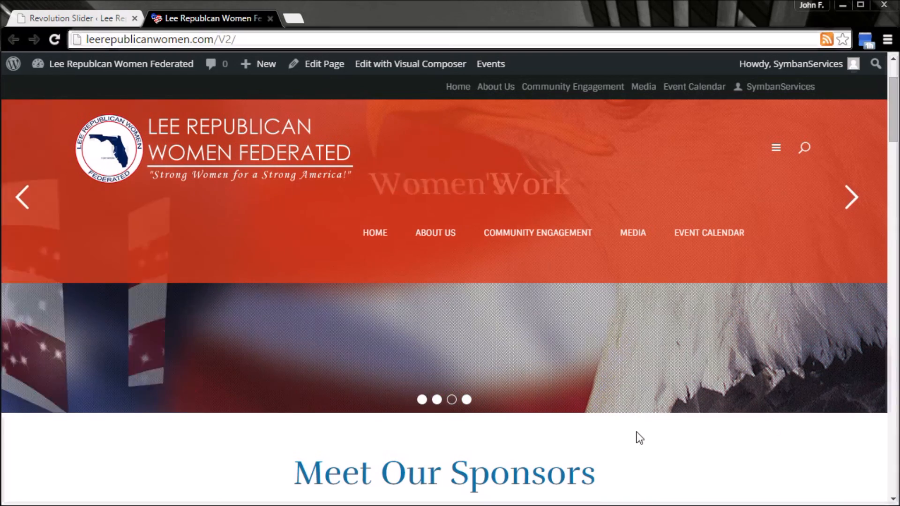
pyautogui.scroll(-2, 856, 313)
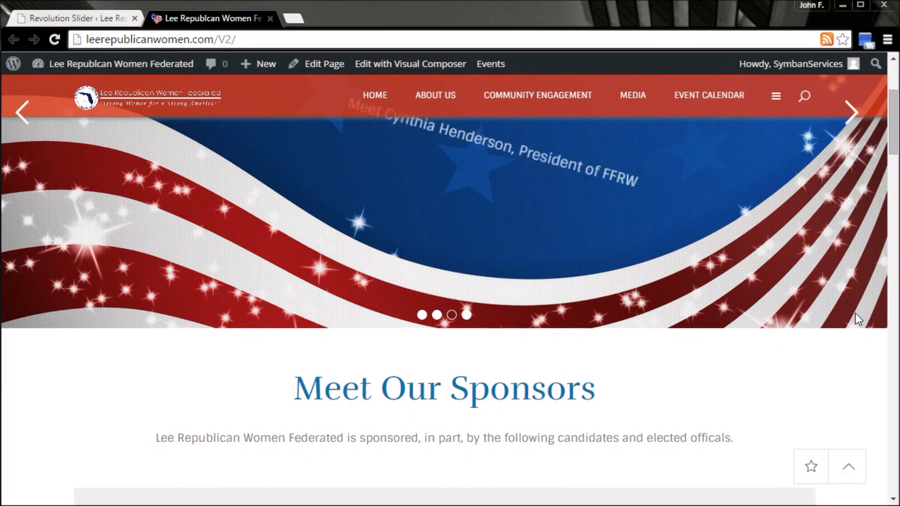
pyautogui.scroll(2, 855, 313)
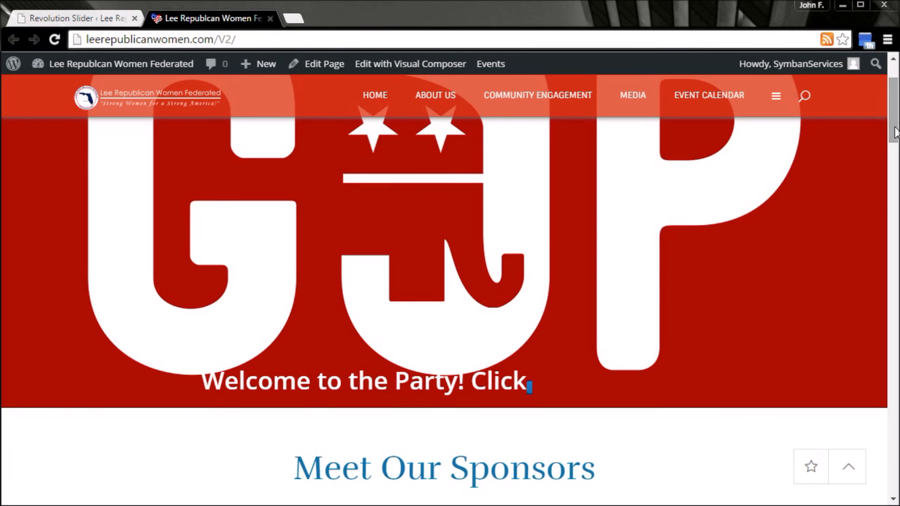
# Step: In the slide editor, remove the class='tp-button blue small' attribute from the "here" link in the welcome text
pyautogui.click(99, 18)
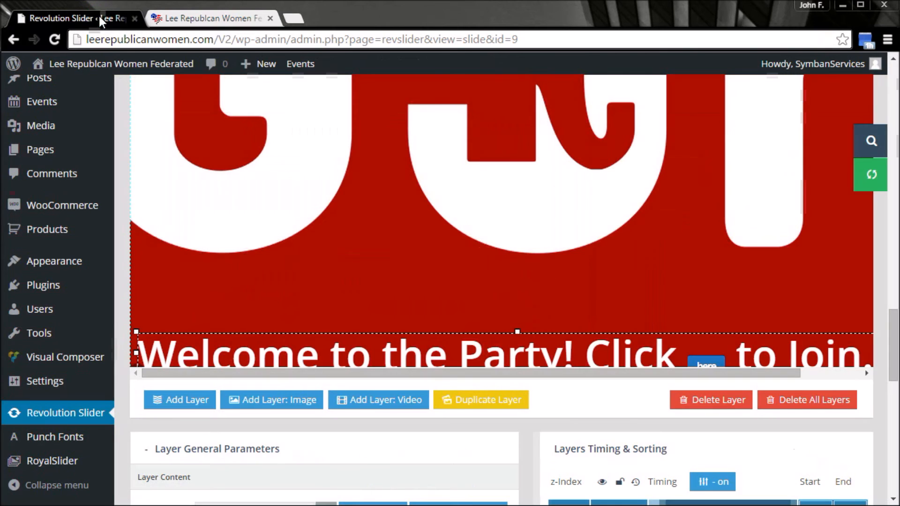
pyautogui.scroll(-3, 261, 435)
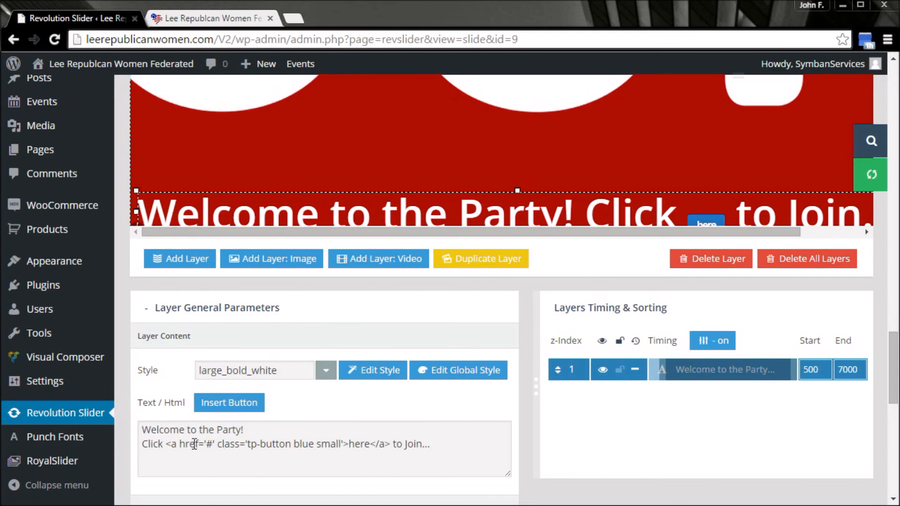
pyautogui.moveTo(168, 444); pyautogui.dragTo(225, 449)
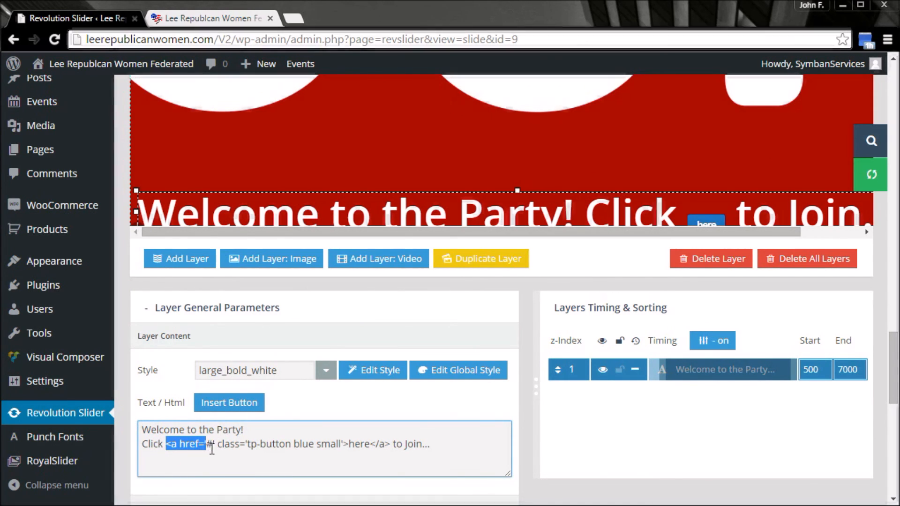
pyautogui.click(236, 444)
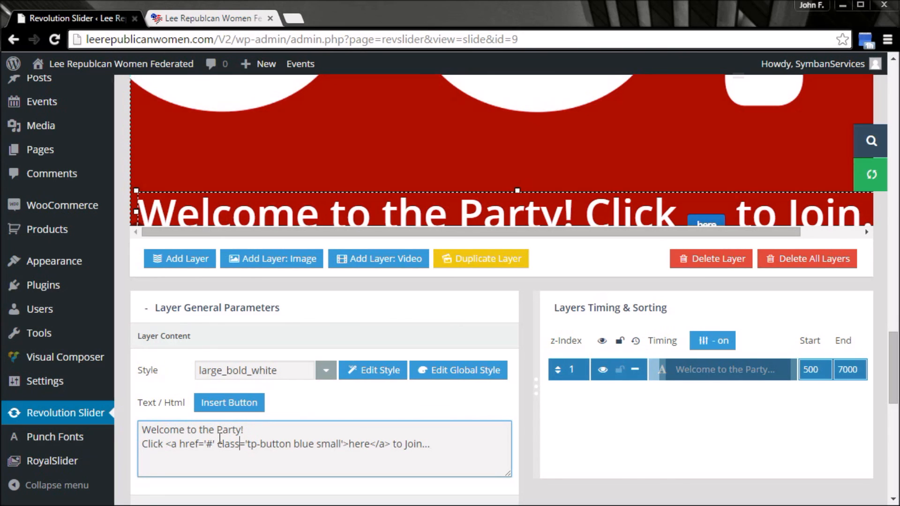
pyautogui.moveTo(219, 444); pyautogui.dragTo(334, 453)
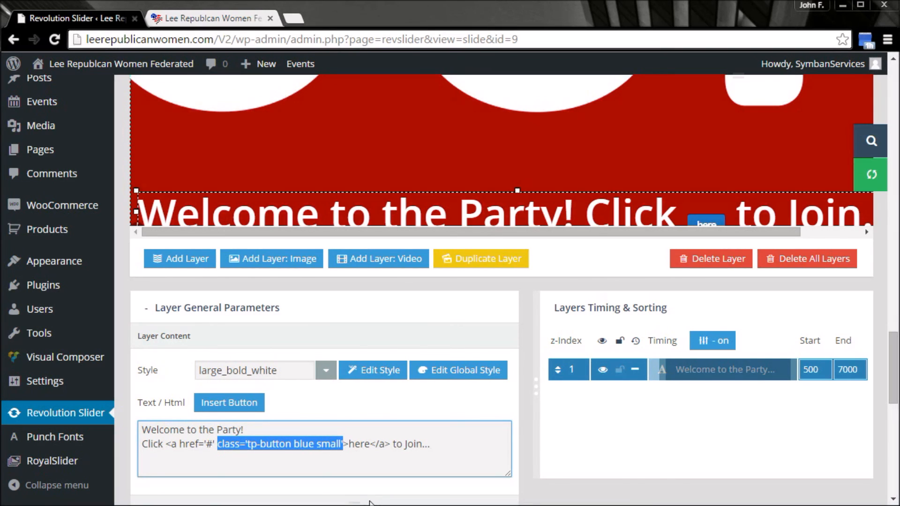
pyautogui.press('BackSpace')
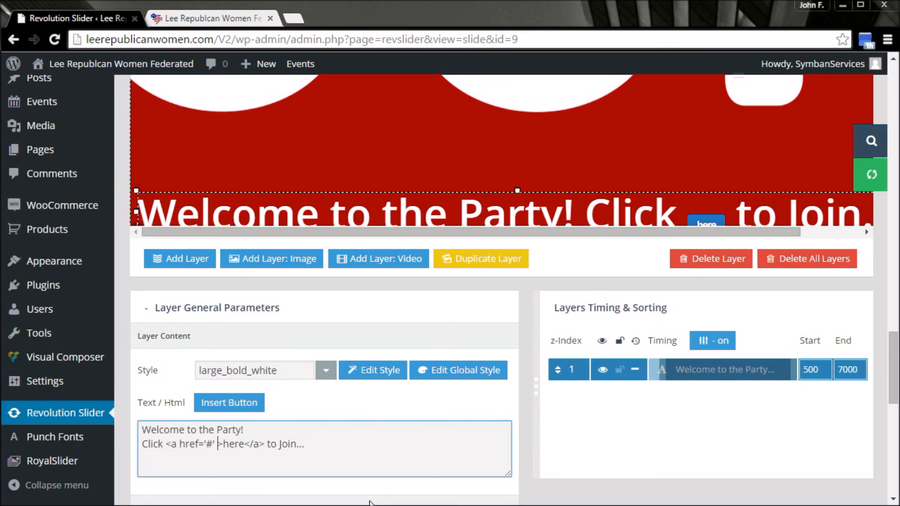
pyautogui.press('BackSpace')
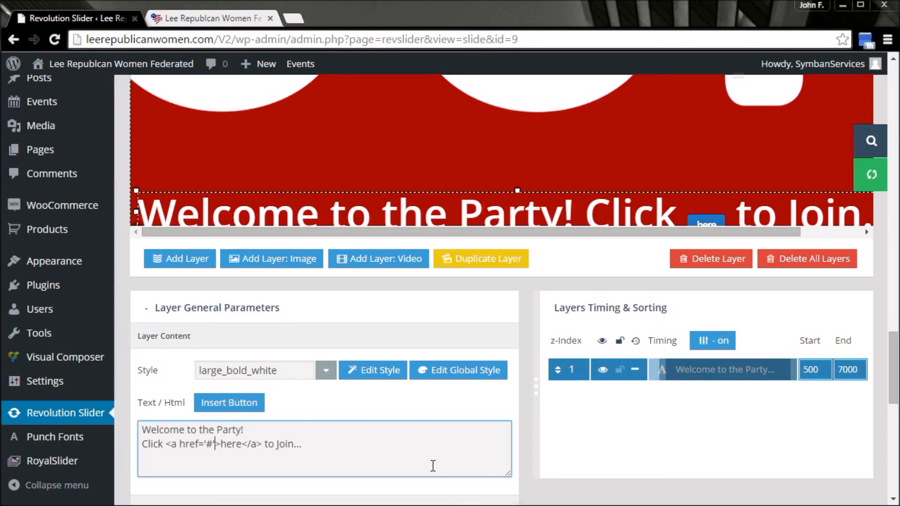
# Step: Join the welcome text's two lines into a single line and update the slide
pyautogui.click(367, 433)
pyautogui.press('Delete')
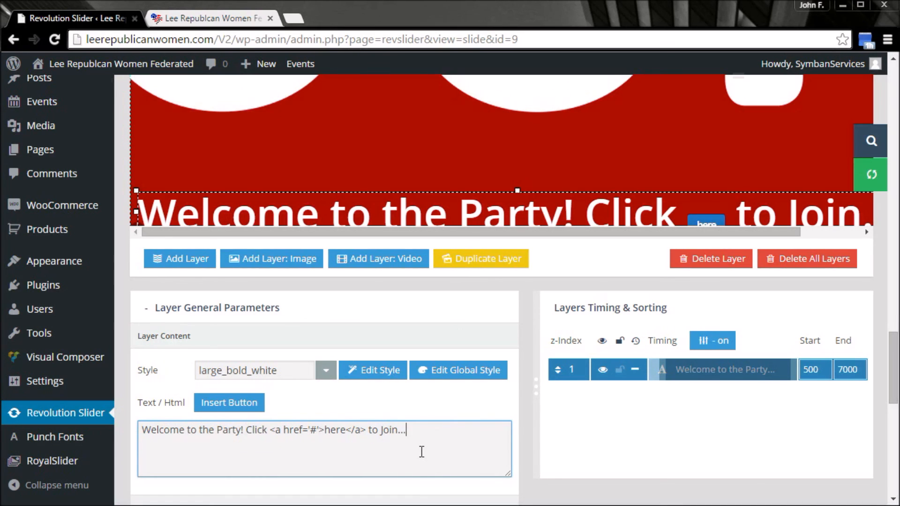
pyautogui.hotkey('ctrl', 'a')
pyautogui.scroll(-3, 445, 450)
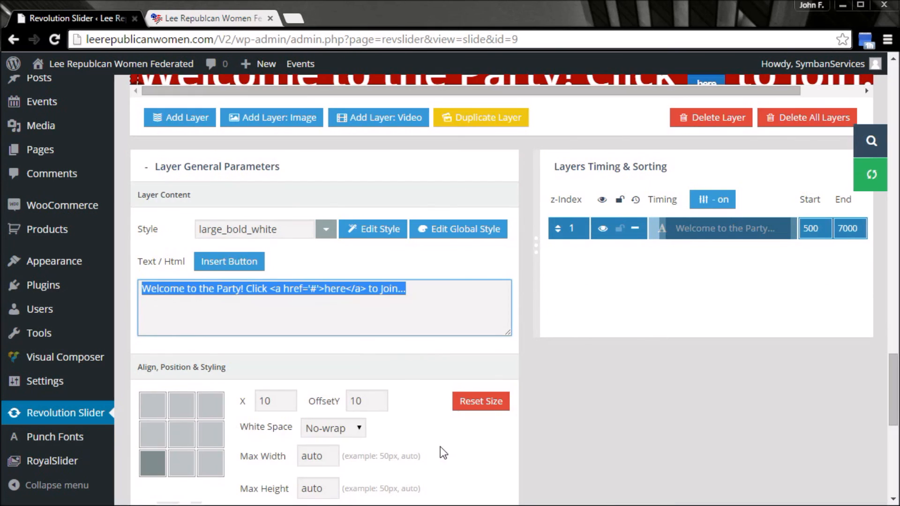
pyautogui.scroll(-5, 464, 441)
pyautogui.scroll(-5, 466, 445)
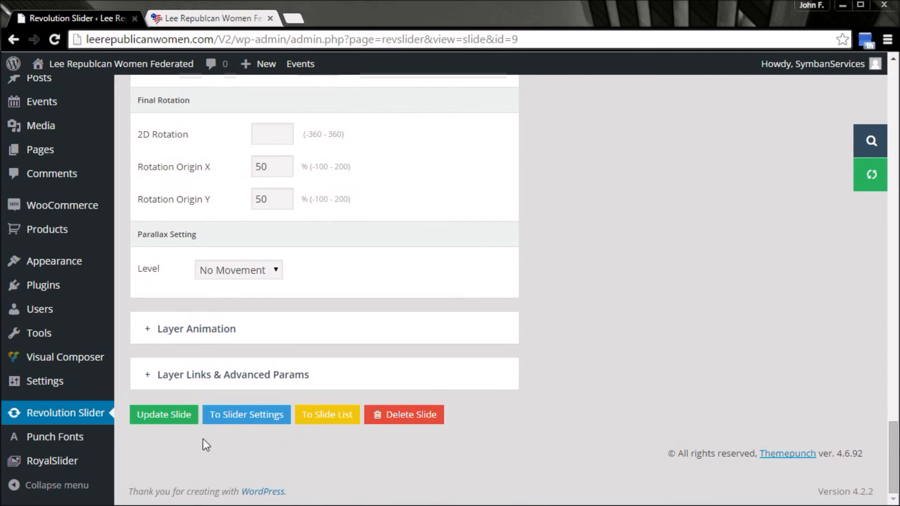
pyautogui.click(166, 414)
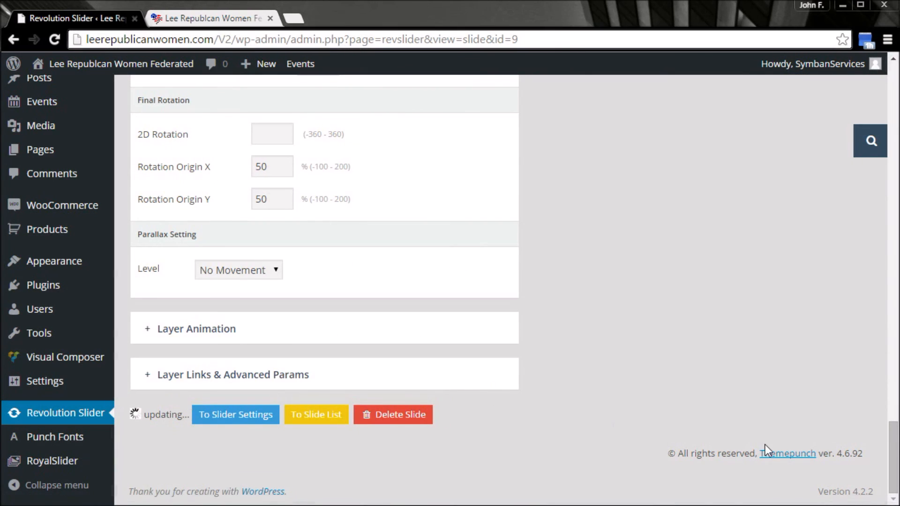
pyautogui.scroll(15, 538, 261)
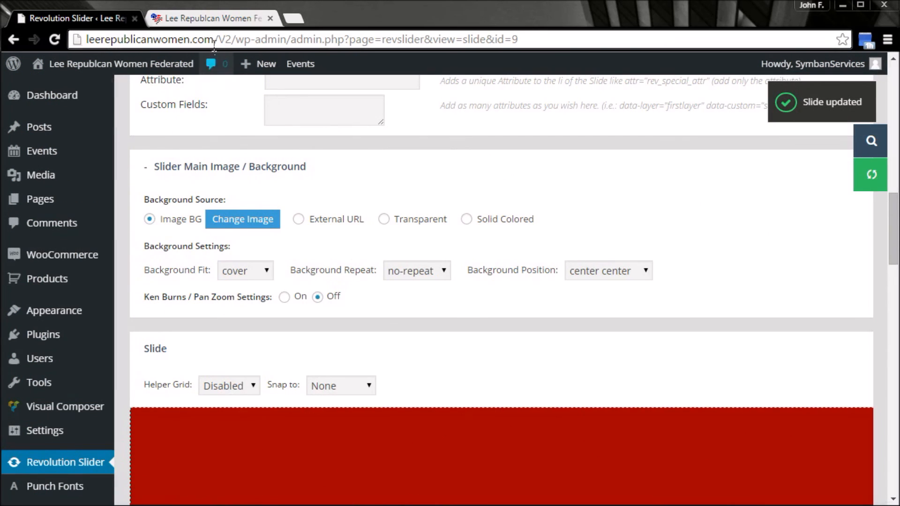
# Step: Reload the live homepage and check the single-line welcome text with its plain link on the GOP slide
pyautogui.click(209, 20)
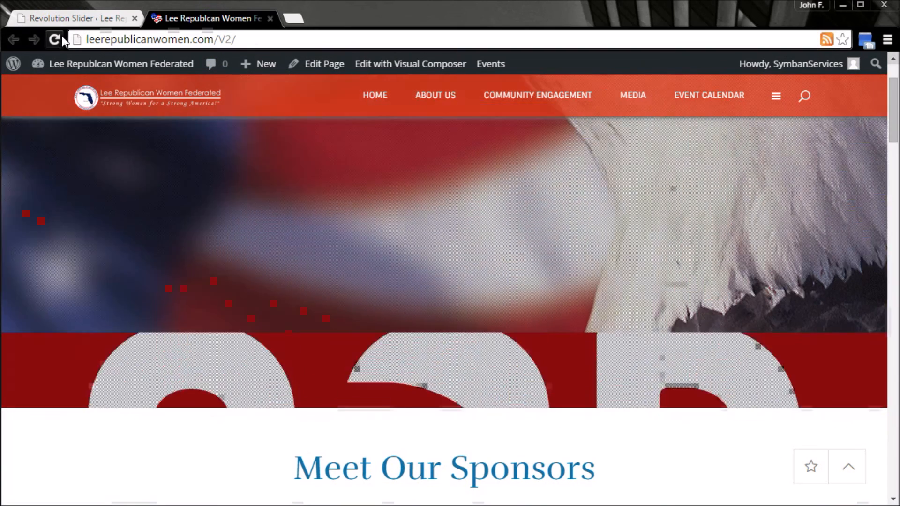
pyautogui.click(54, 40)
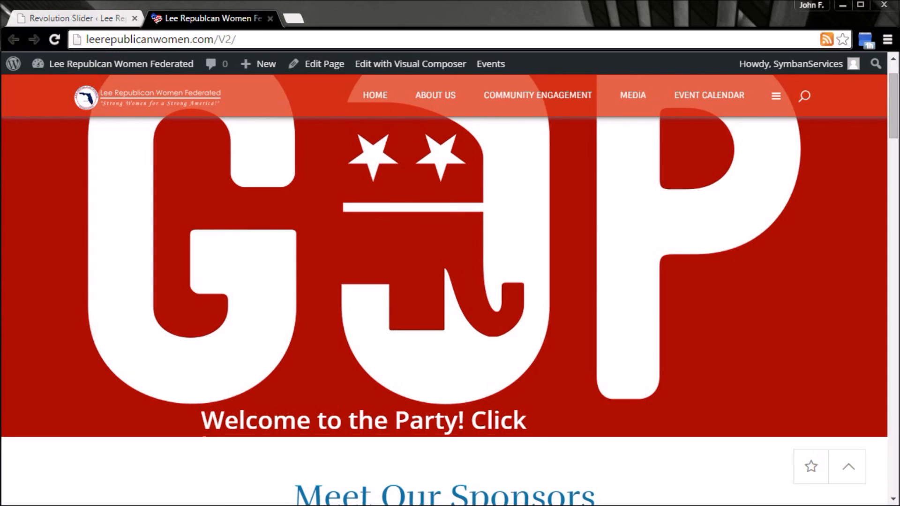
pyautogui.moveTo(540, 415)
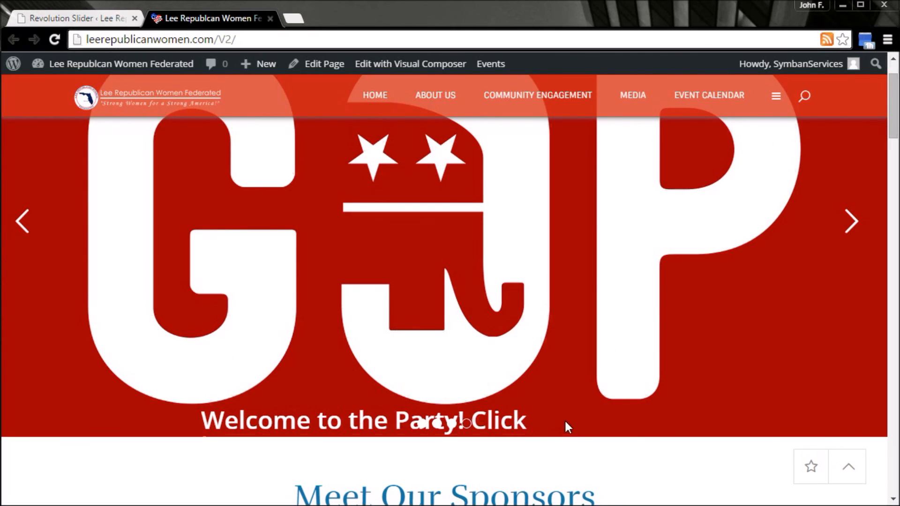
# Step: In the slide editor, delete the "here" link from the layer text so it reads "Welcome to the Party! Click to Join..."
pyautogui.click(75, 17)
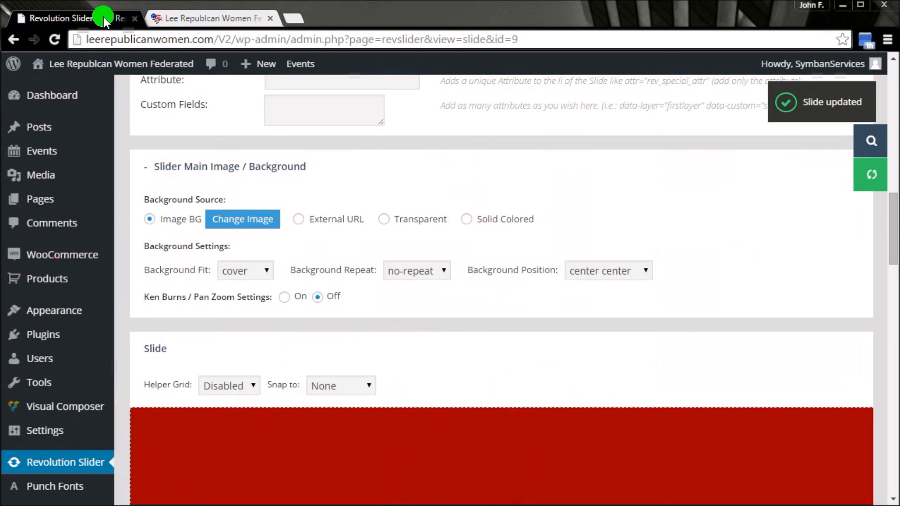
pyautogui.scroll(-3, 422, 352)
pyautogui.scroll(-10, 418, 347)
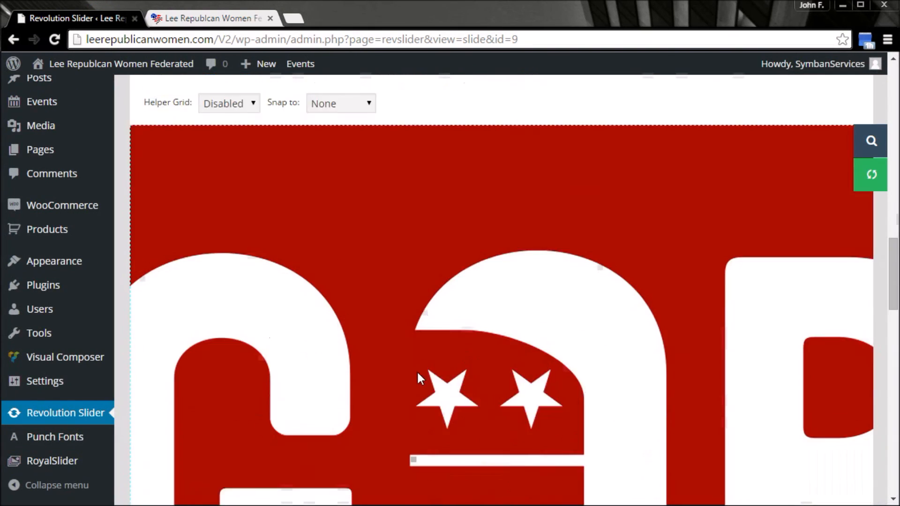
pyautogui.scroll(-4, 420, 375)
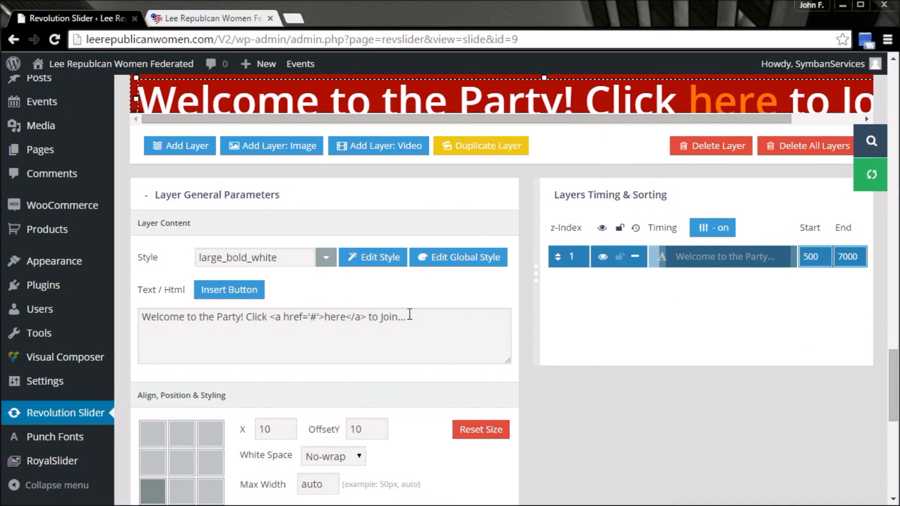
pyautogui.moveTo(364, 318); pyautogui.dragTo(258, 318)
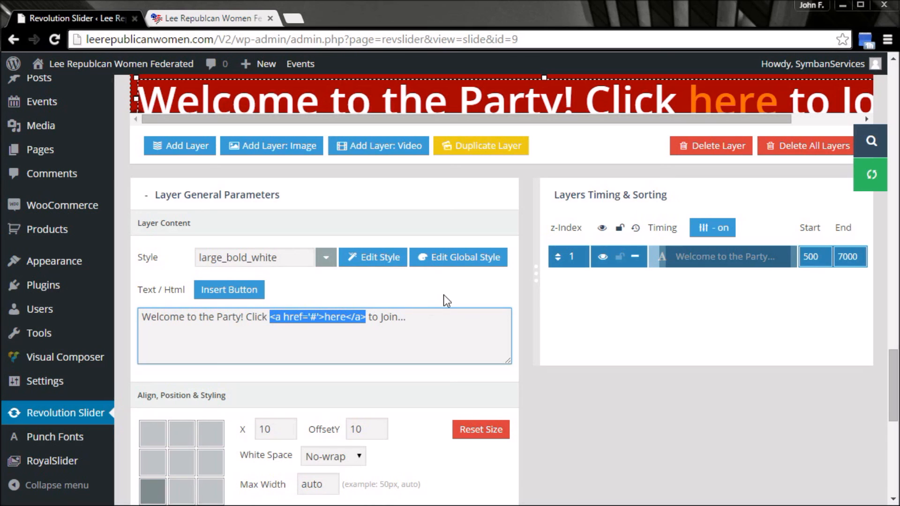
pyautogui.press('Delete')
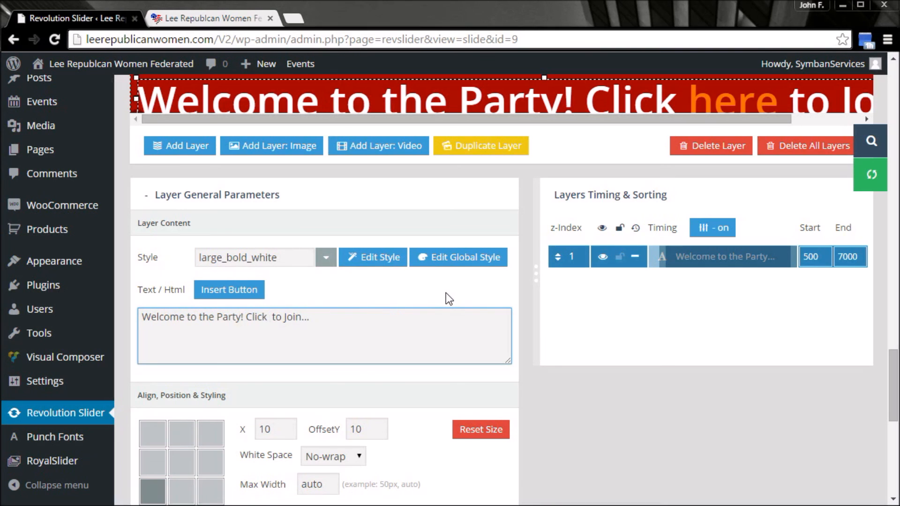
pyautogui.press('End')
# Step: Update the slide and check the shortened welcome text on the slide canvas
pyautogui.scroll(-10, 544, 412)
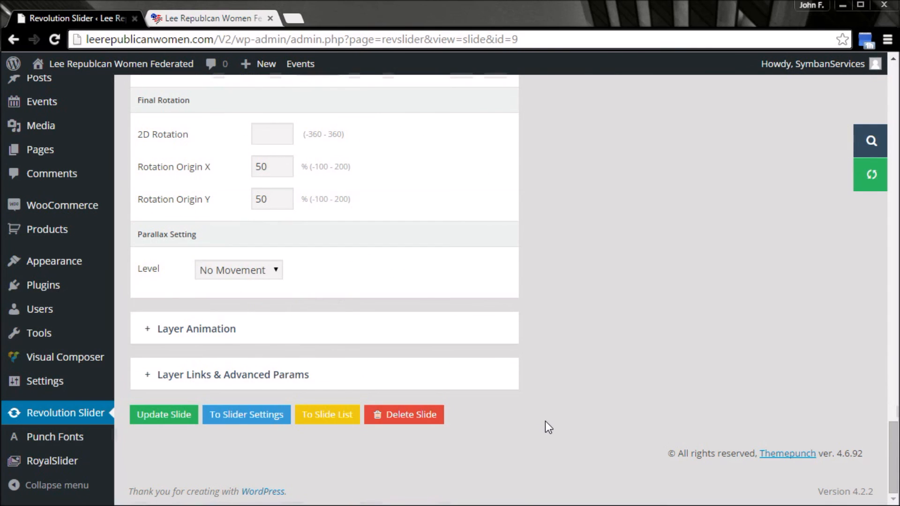
pyautogui.click(181, 415)
pyautogui.scroll(11, 553, 436)
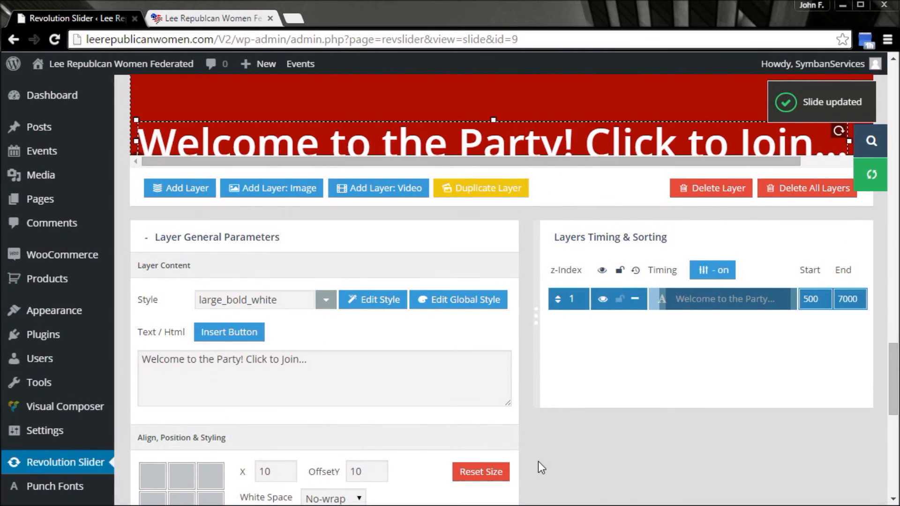
pyautogui.scroll(3, 539, 461)
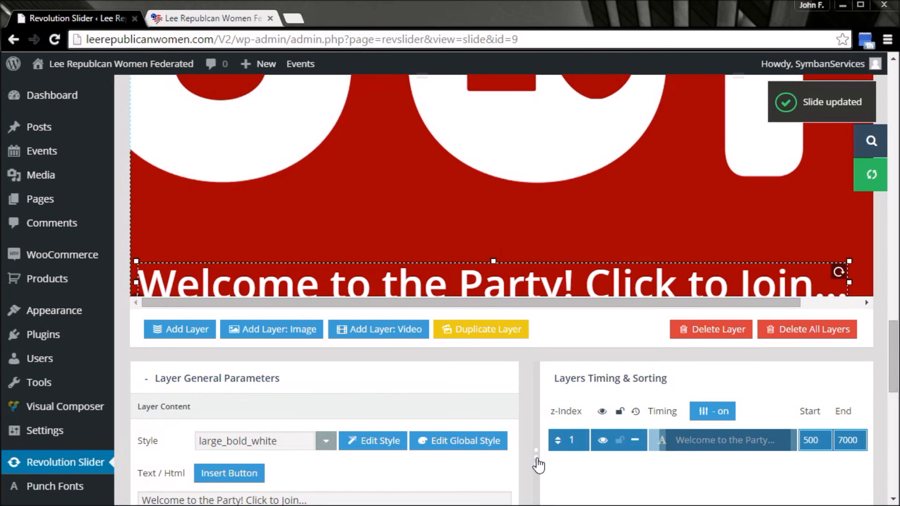
# Step: Reload the live homepage and check the shortened welcome text on the GOP slide
pyautogui.click(206, 18)
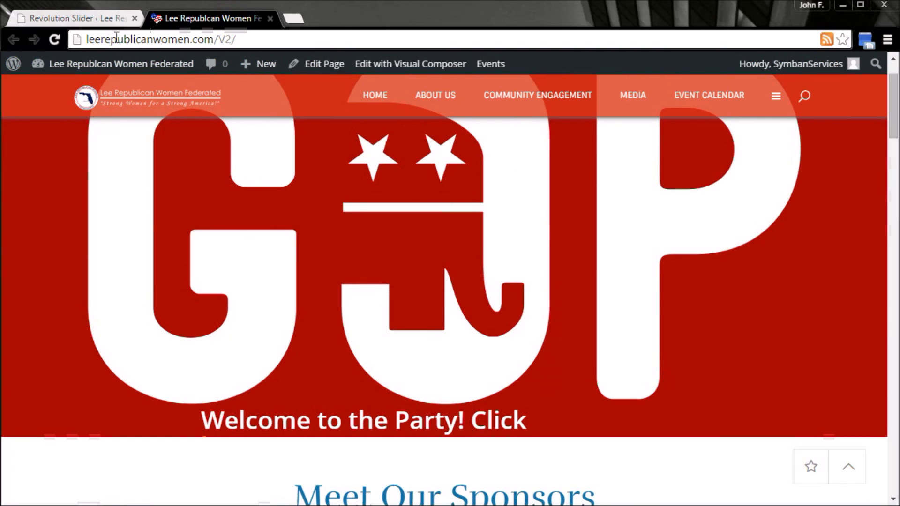
pyautogui.click(54, 39)
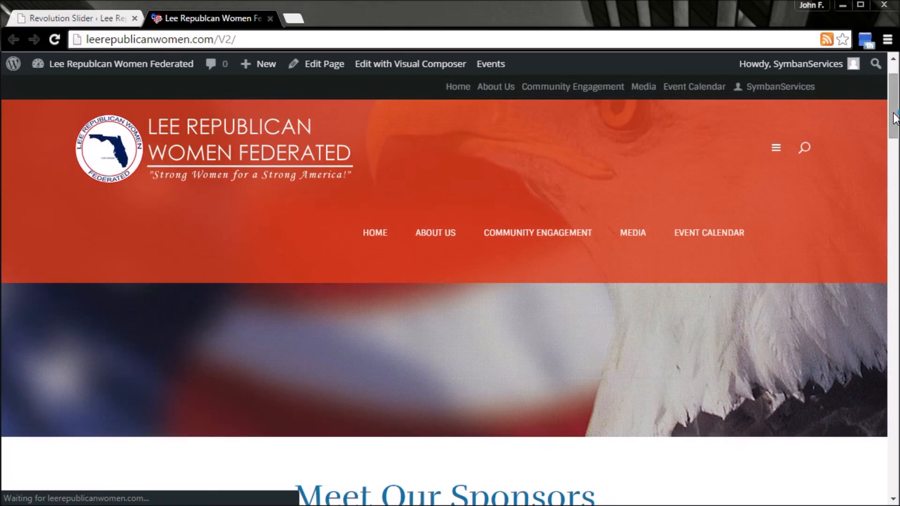
pyautogui.moveTo(894, 114); pyautogui.dragTo(894, 133)
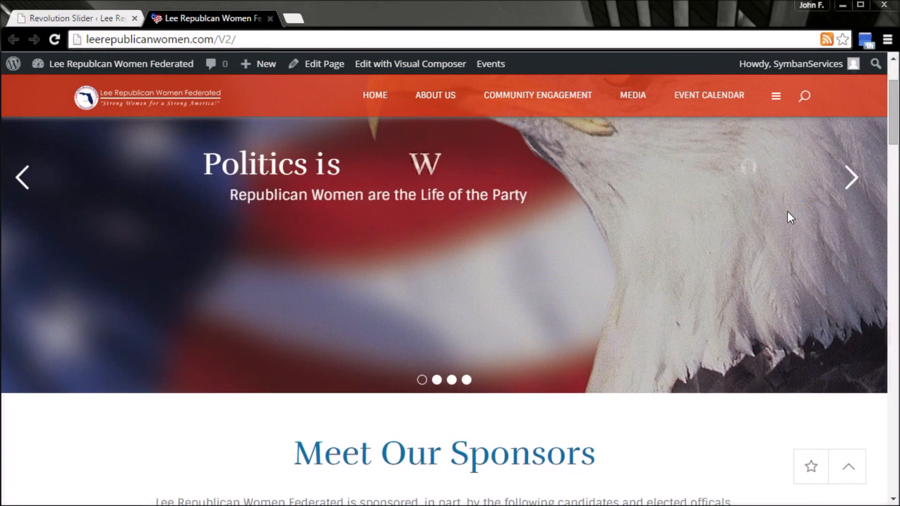
pyautogui.scroll(3, 787, 214)
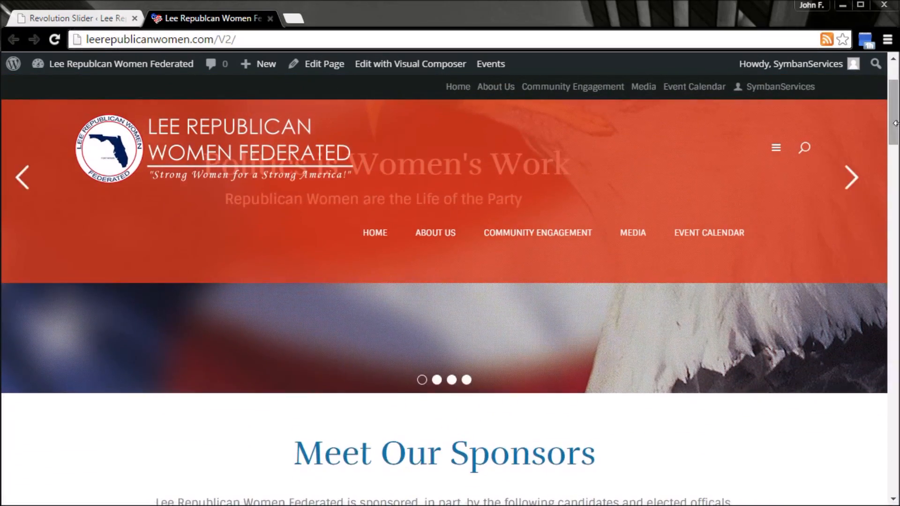
pyautogui.scroll(-2, 787, 227)
pyautogui.moveTo(896, 115)
pyautogui.mouseDown()
pyautogui.moveTo(898, 94)
pyautogui.moveTo(896, 107)
pyautogui.mouseUp()
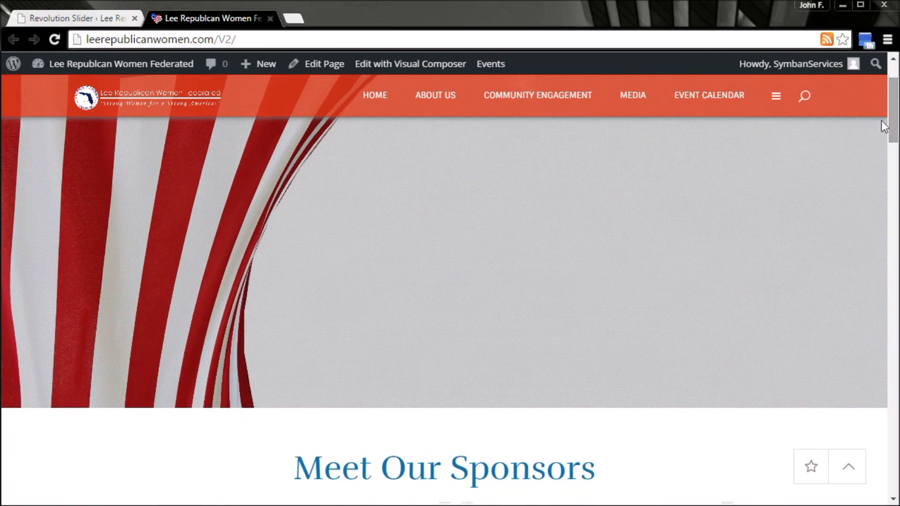
pyautogui.click(453, 396)
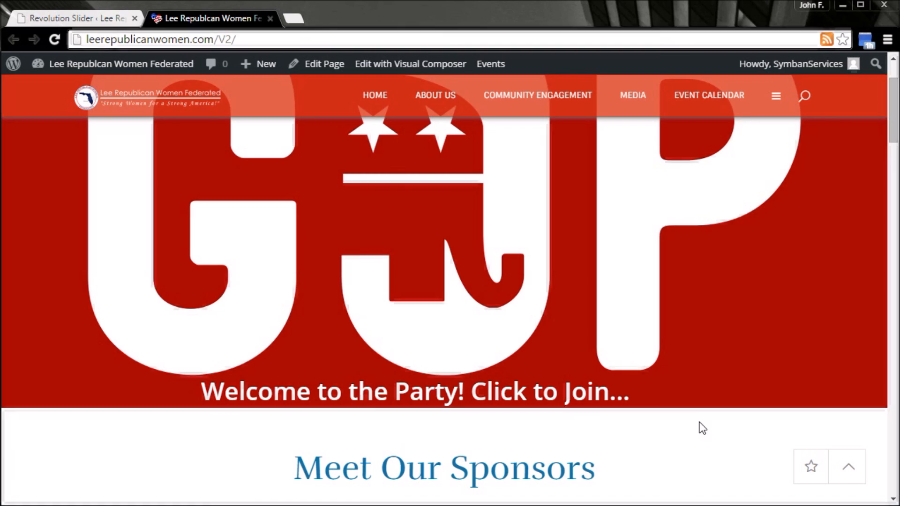
# Step: Return to the slide editor and delete the GOP slide from the homepage slider
pyautogui.click(100, 19)
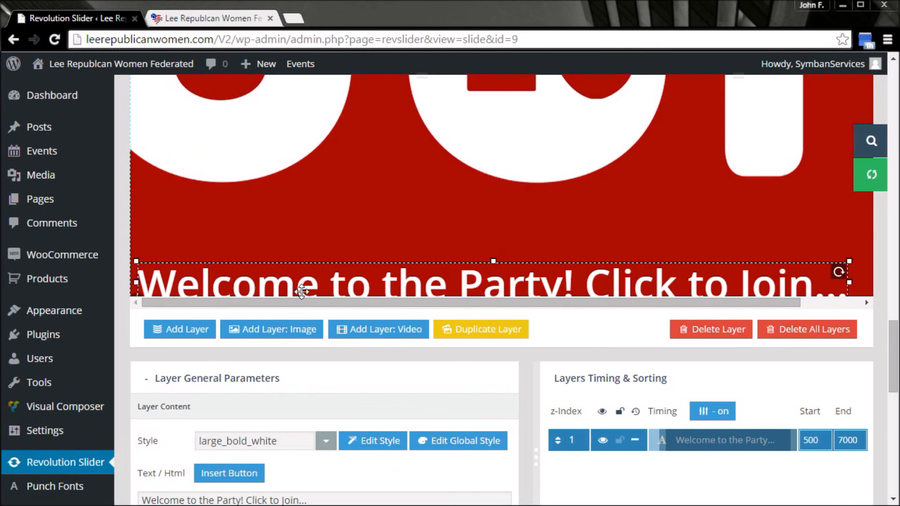
pyautogui.scroll(-9, 411, 402)
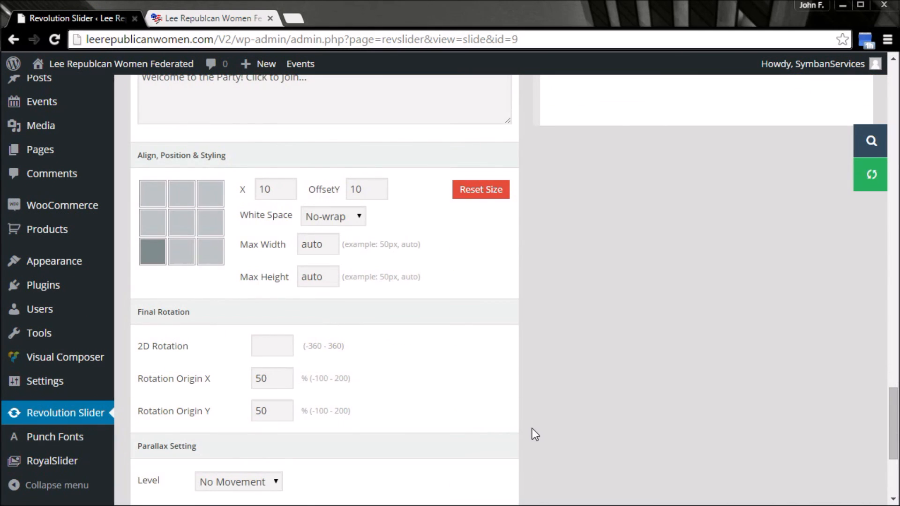
pyautogui.scroll(-5, 532, 428)
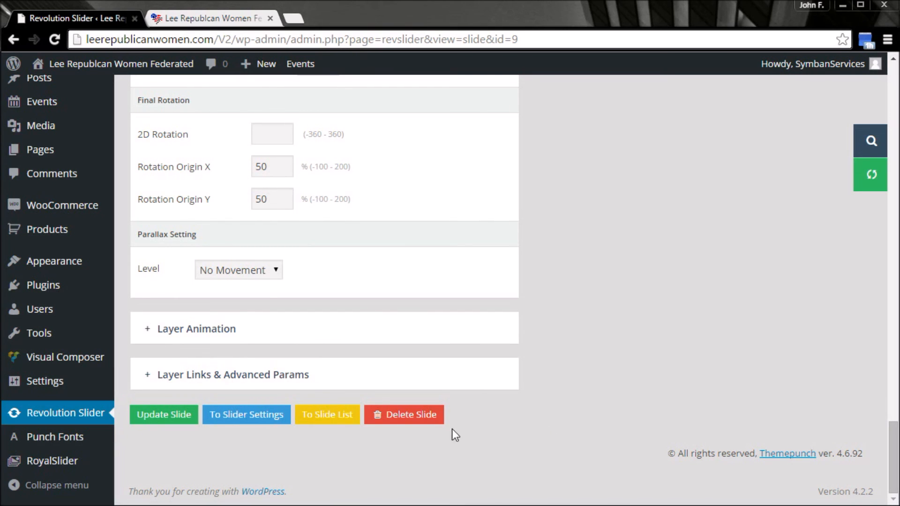
pyautogui.click(419, 415)
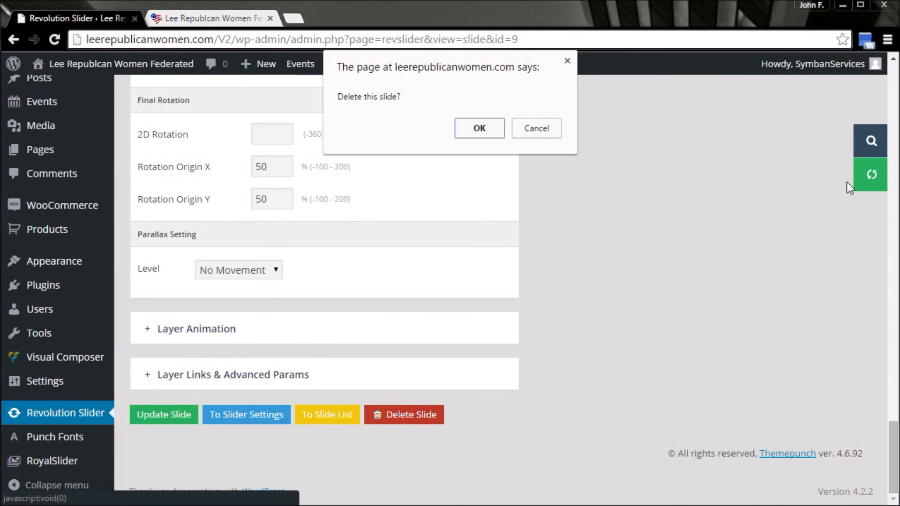
pyautogui.click(488, 128)
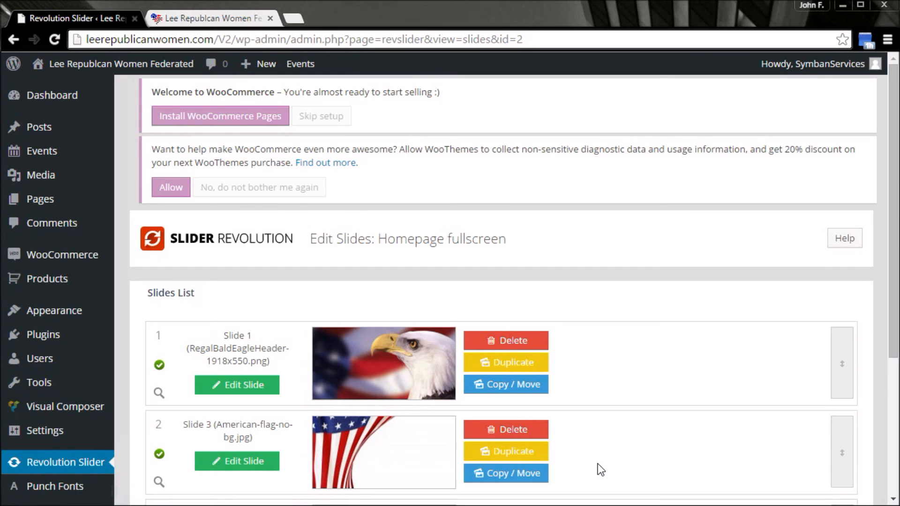
# Step: Move the RedWhiteAndBlueWave.jpg slide up to second place in the slides list, ahead of the American-flag-no-bg.jpg slide
pyautogui.scroll(-3, 598, 463)
pyautogui.moveTo(851, 415); pyautogui.dragTo(843, 336)
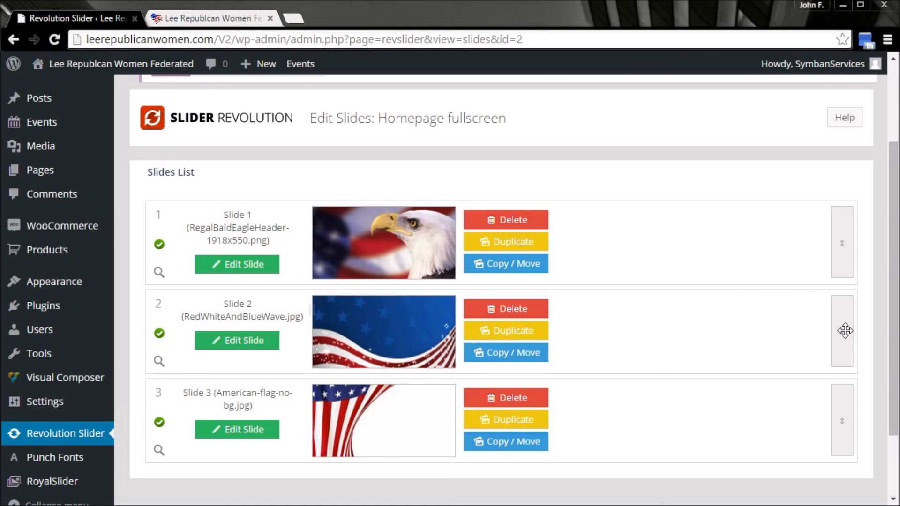
pyautogui.scroll(-2, 666, 281)
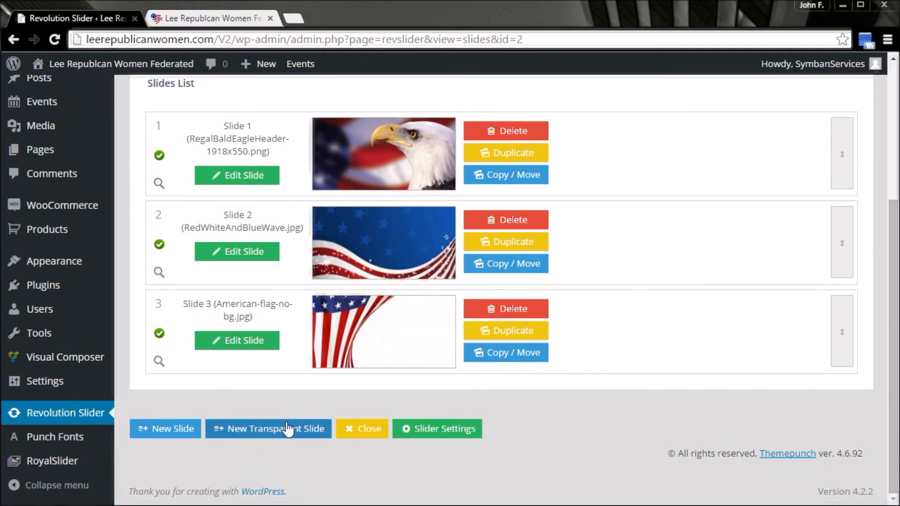
pyautogui.scroll(5, 181, 440)
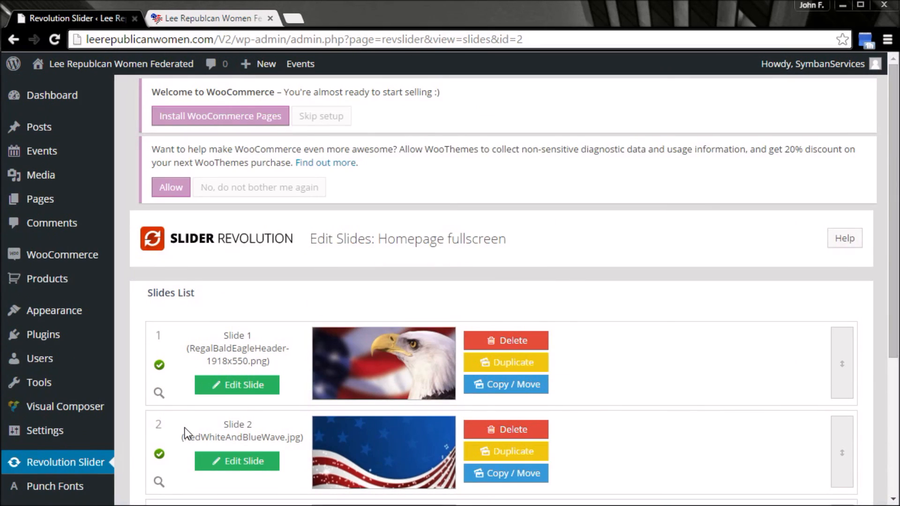
pyautogui.scroll(-5, 185, 432)
pyautogui.scroll(5, 186, 431)
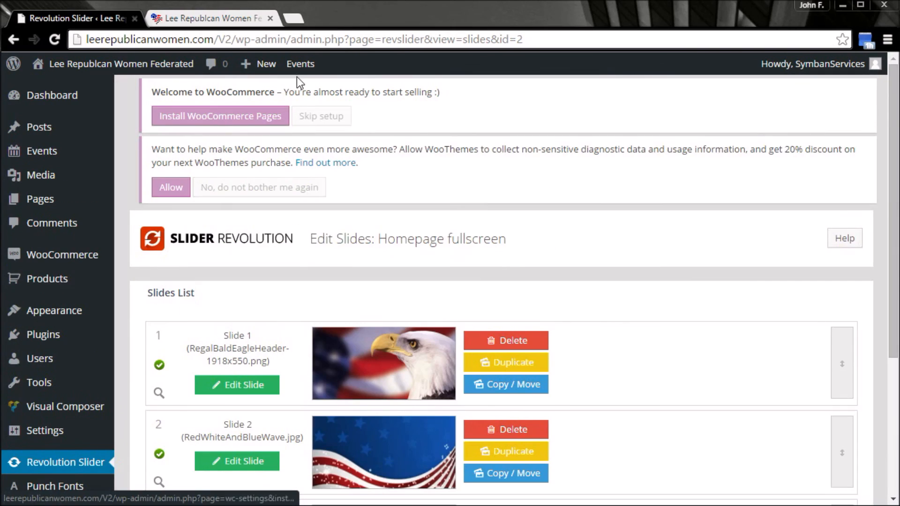
# Step: Reload the live homepage and check the slider's rotation without the GOP slide and in the new slide order
pyautogui.click(229, 18)
pyautogui.click(55, 39)
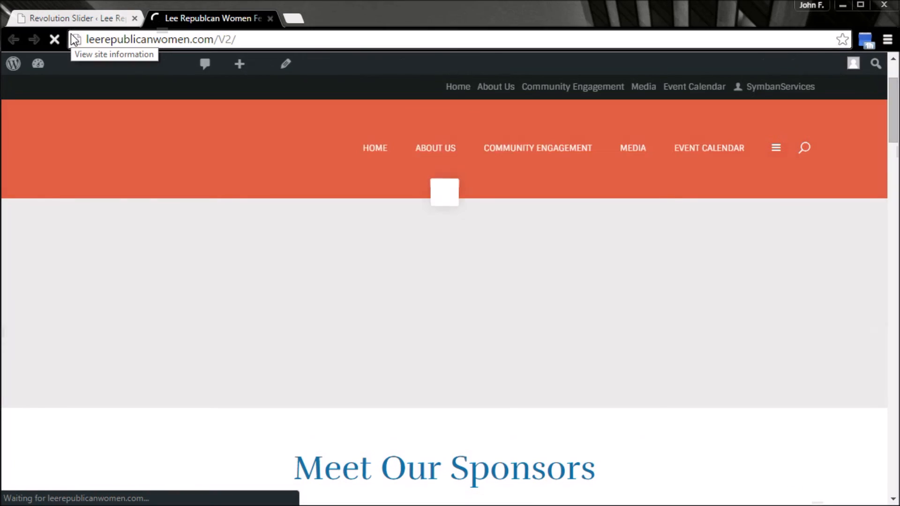
pyautogui.scroll(-2, 525, 206)
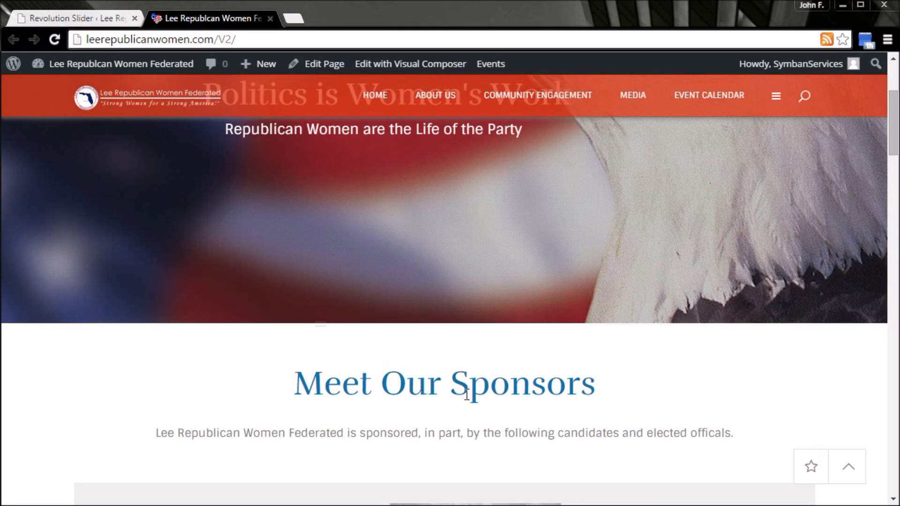
pyautogui.scroll(2, 466, 395)
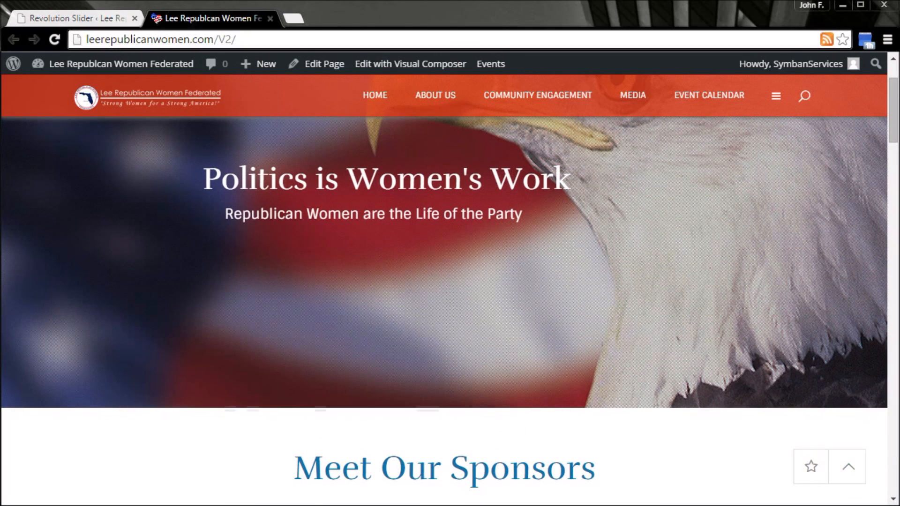
pyautogui.scroll(1, 896, 125)
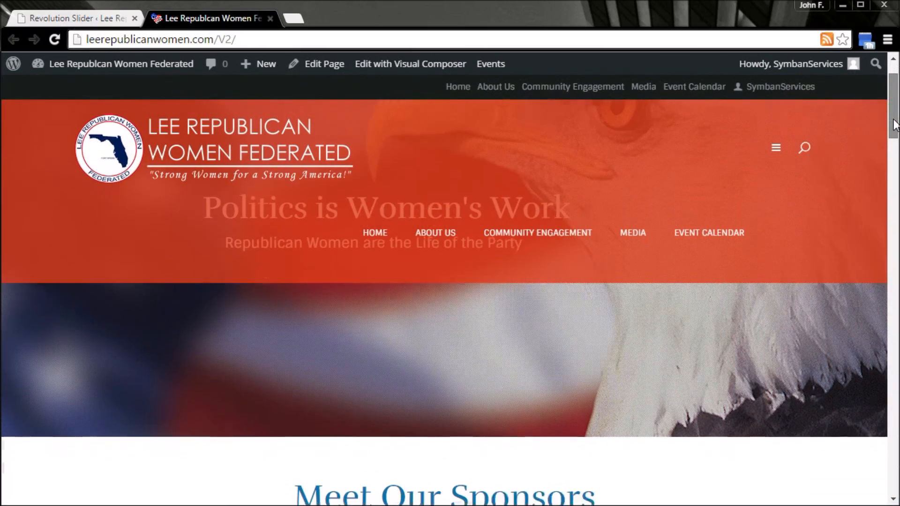
pyautogui.moveTo(895, 126); pyautogui.dragTo(895, 132)
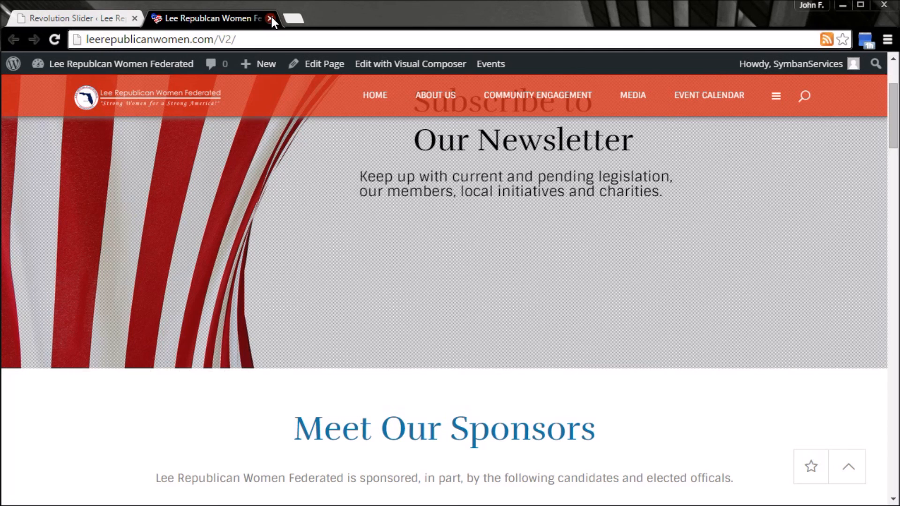
# Step: Close the live homepage and return to the slides list of the Homepage fullscreen slider
pyautogui.click(270, 19)
pyautogui.scroll(-1, 594, 235)
pyautogui.scroll(1, 594, 235)
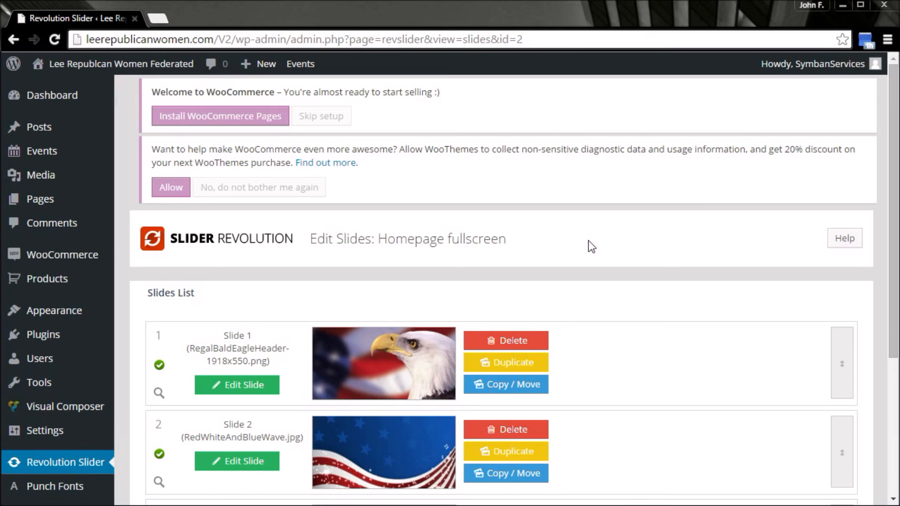